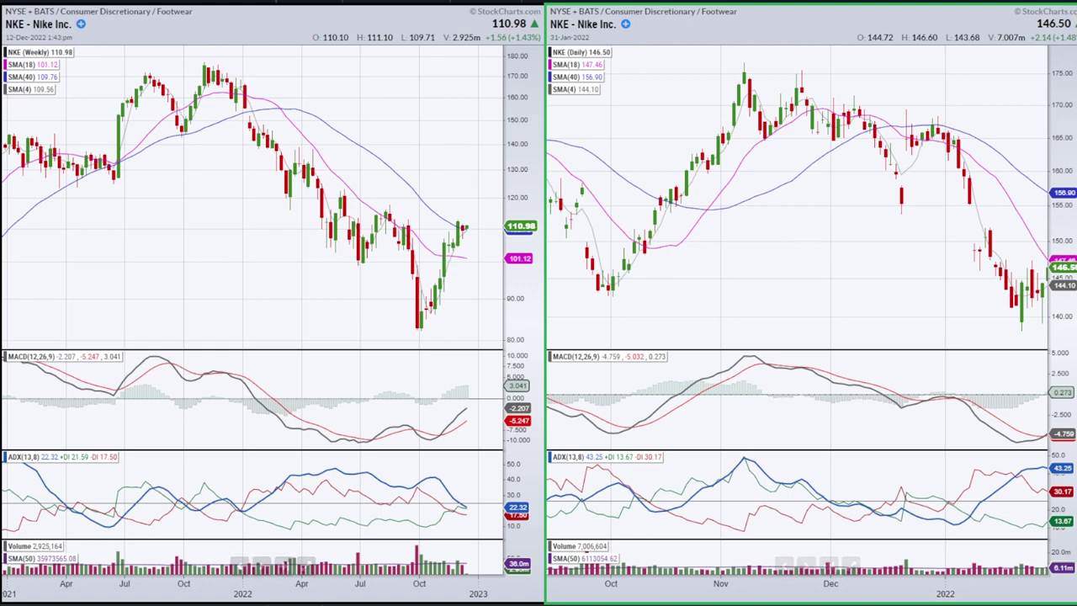
# Circle the 2021 topping pattern on the weekly chart and the matching November–December top on the daily chart, and clear both markings
pyautogui.moveTo(135, 66)
pyautogui.mouseDown()
pyautogui.moveTo(144, 59)
pyautogui.moveTo(277, 107)
pyautogui.moveTo(101, 92)
pyautogui.moveTo(122, 66)
pyautogui.mouseUp()
pyautogui.moveTo(740, 67)
pyautogui.mouseDown()
pyautogui.moveTo(848, 67)
pyautogui.moveTo(941, 126)
pyautogui.moveTo(896, 175)
pyautogui.moveTo(756, 64)
pyautogui.mouseUp()
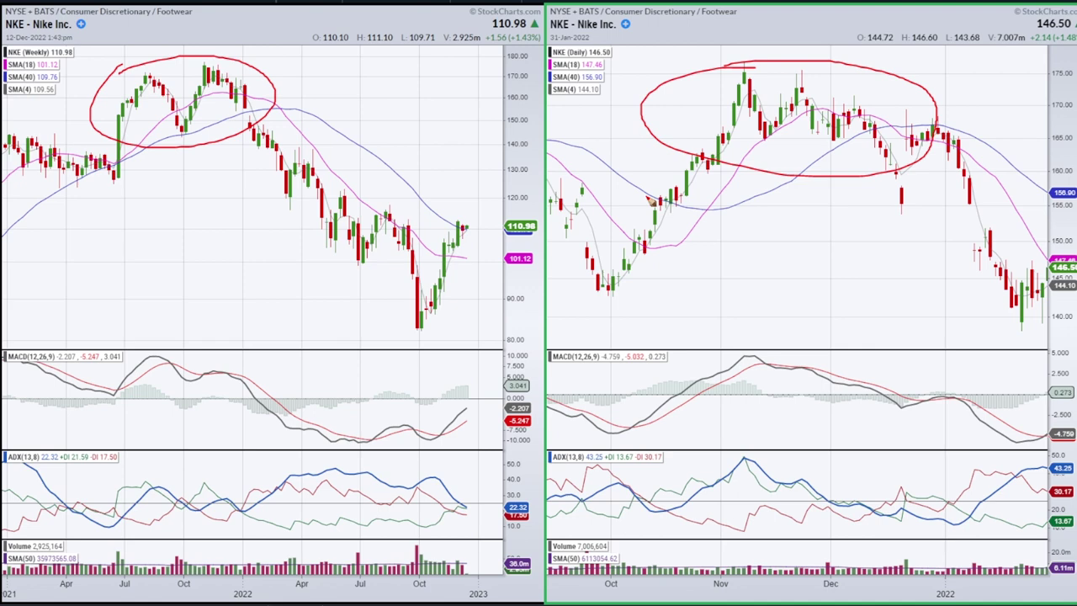
pyautogui.press('e')
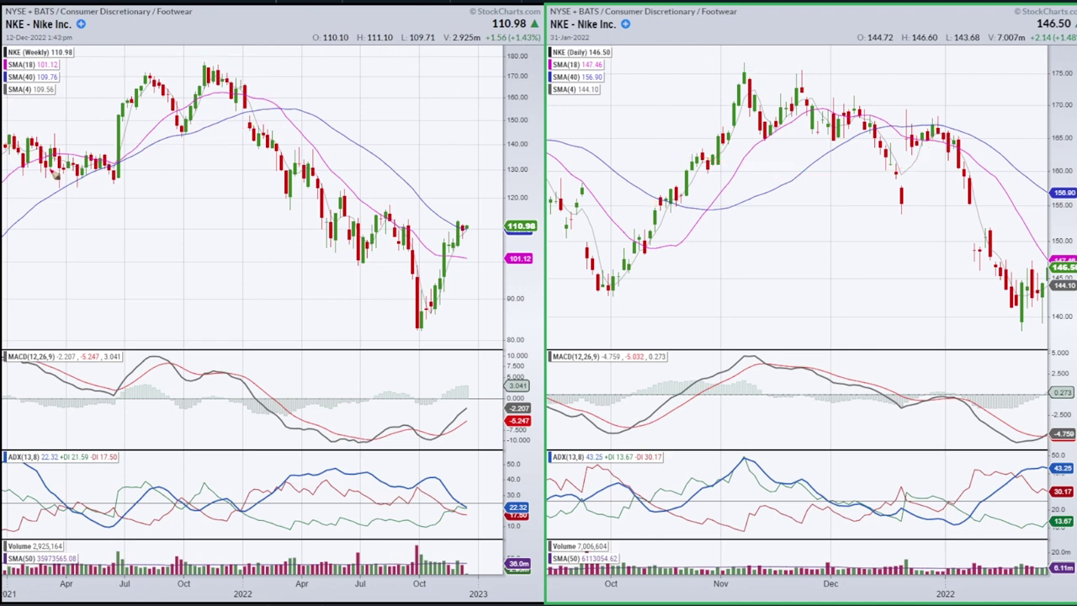
# Zoom the weekly chart out to 2020, trace the rallies into the early and mid-2021 highs, circle their MACD peaks, and clear the markings
pyautogui.scroll(-3, 137, 207)
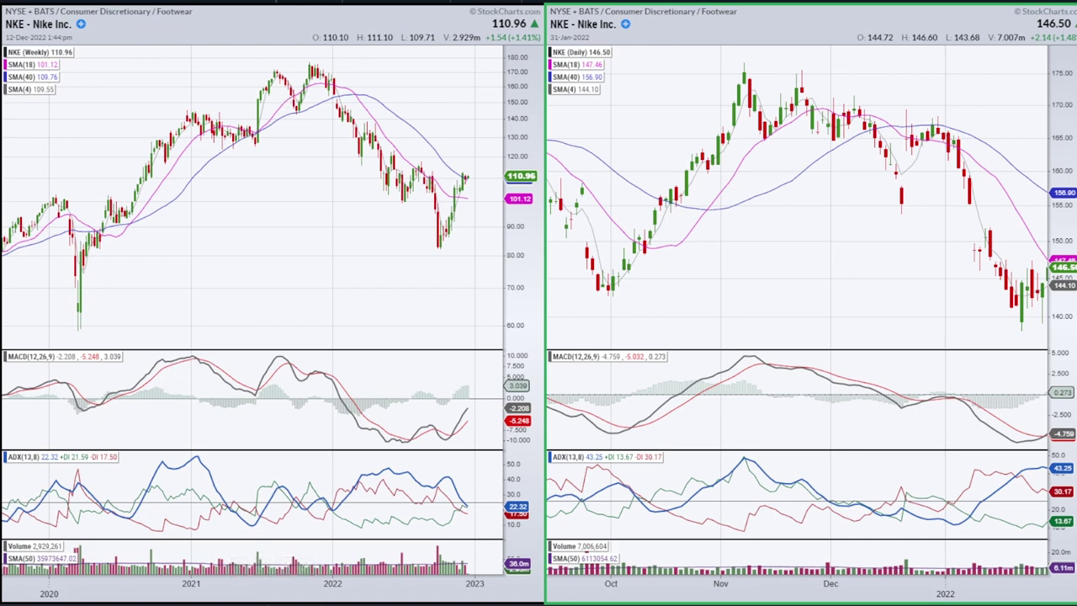
pyautogui.moveTo(104, 225); pyautogui.dragTo(200, 114)
pyautogui.moveTo(173, 370)
pyautogui.mouseDown()
pyautogui.moveTo(167, 360)
pyautogui.moveTo(198, 353)
pyautogui.moveTo(168, 345)
pyautogui.mouseUp()
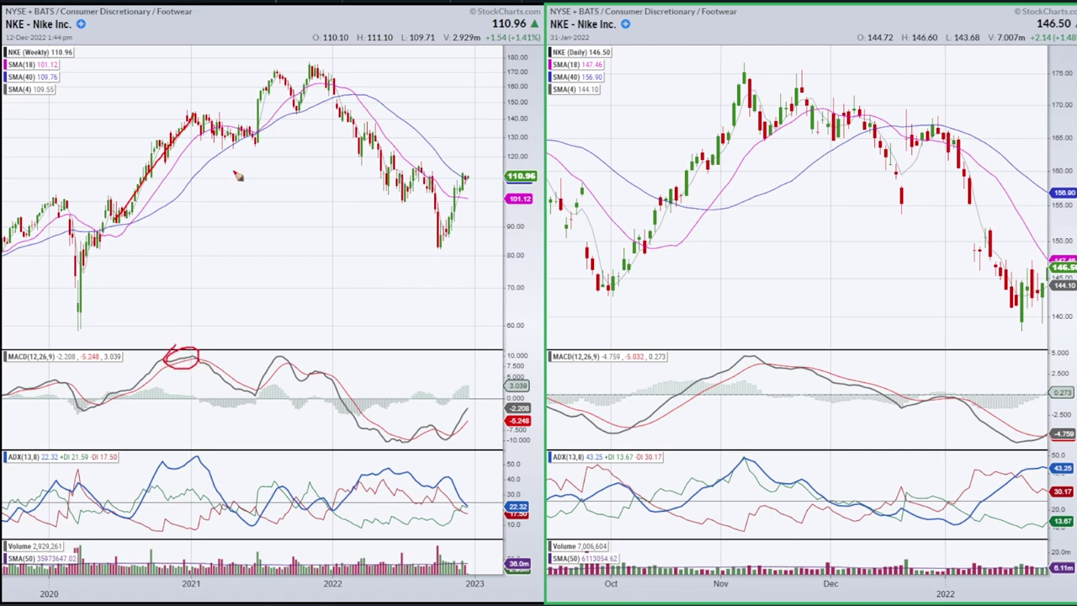
pyautogui.moveTo(194, 116)
pyautogui.mouseDown()
pyautogui.moveTo(257, 139)
pyautogui.moveTo(274, 84)
pyautogui.moveTo(277, 100)
pyautogui.mouseUp()
pyautogui.moveTo(278, 346)
pyautogui.mouseDown()
pyautogui.moveTo(271, 360)
pyautogui.moveTo(295, 353)
pyautogui.moveTo(267, 348)
pyautogui.mouseUp()
pyautogui.press('e')
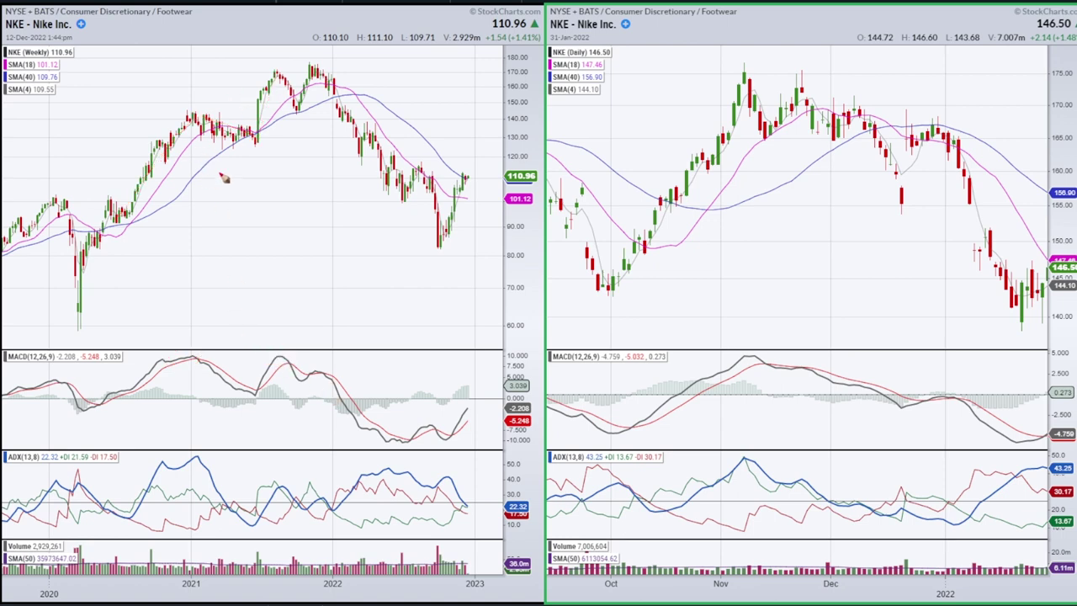
# Mark the early-2020 and mid-2021 MACD crossovers on the weekly chart, trace the price pullback between January and June 2021, and clear the marks
pyautogui.moveTo(254, 364); pyautogui.dragTo(254, 414)
pyautogui.moveTo(95, 375); pyautogui.dragTo(95, 423)
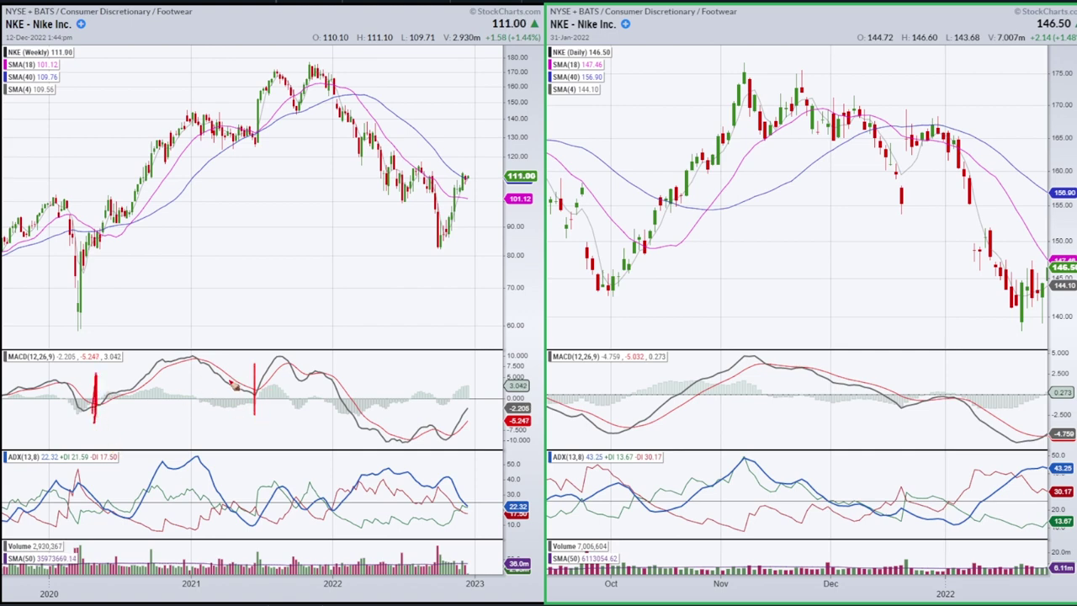
pyautogui.moveTo(255, 370)
pyautogui.mouseDown()
pyautogui.moveTo(254, 414)
pyautogui.moveTo(257, 402)
pyautogui.mouseUp()
pyautogui.moveTo(274, 358); pyautogui.dragTo(283, 357)
pyautogui.moveTo(190, 128)
pyautogui.mouseDown()
pyautogui.moveTo(264, 139)
pyautogui.moveTo(270, 131)
pyautogui.moveTo(251, 129)
pyautogui.mouseUp()
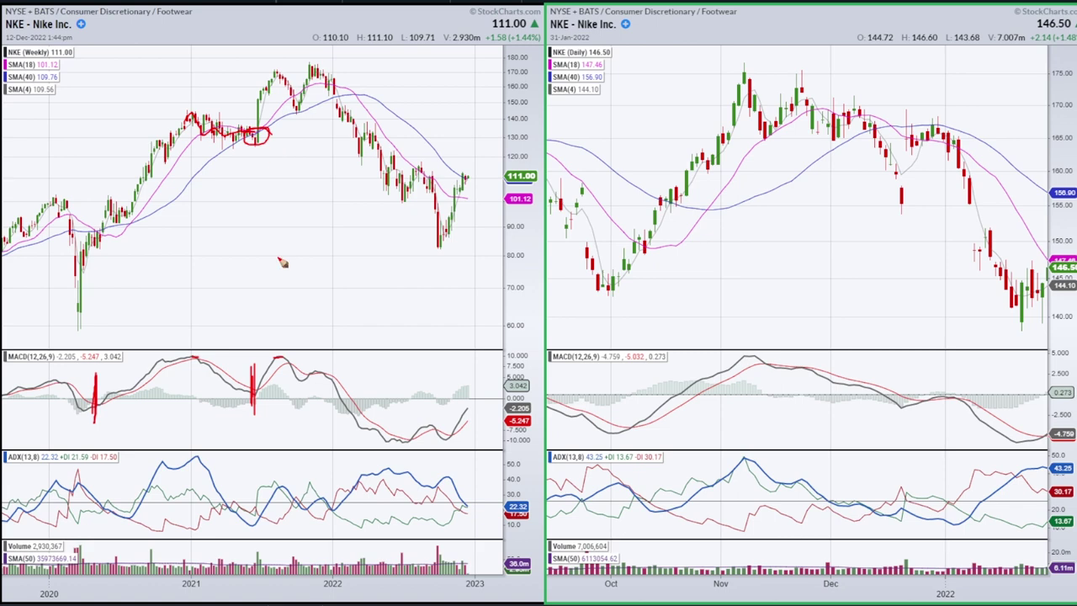
pyautogui.moveTo(259, 393)
pyautogui.mouseDown()
pyautogui.moveTo(244, 391)
pyautogui.moveTo(251, 402)
pyautogui.mouseUp()
pyautogui.press('Escape')
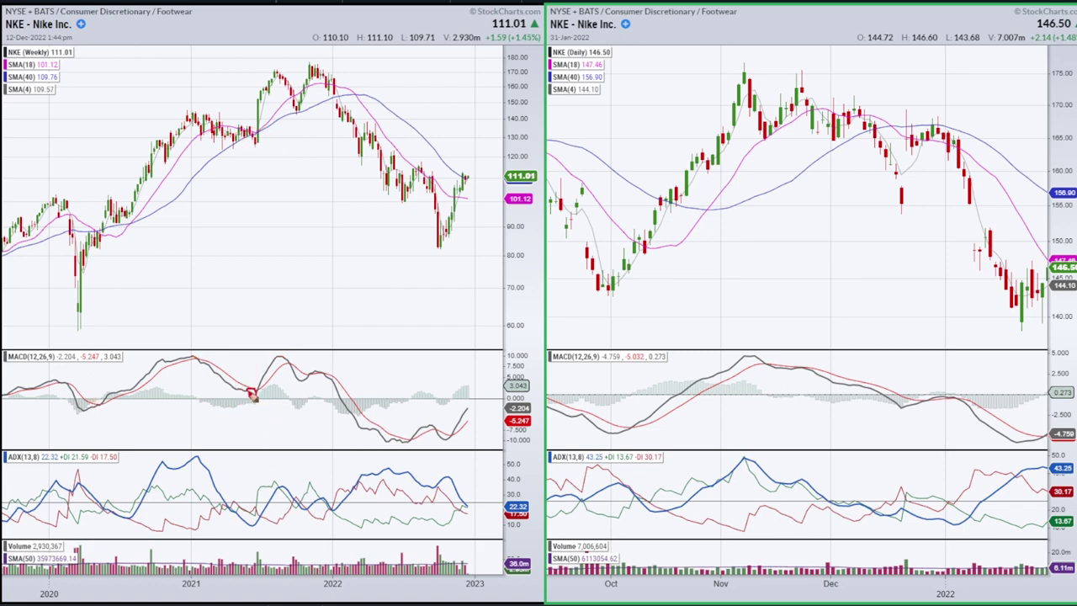
# Mark the weekly MACD turn in mid-2021, trace price through the double top and MACD's lower second peak, and clear the annotations
pyautogui.moveTo(254, 377)
pyautogui.mouseDown()
pyautogui.moveTo(257, 424)
pyautogui.moveTo(278, 358)
pyautogui.moveTo(253, 438)
pyautogui.moveTo(253, 398)
pyautogui.mouseUp()
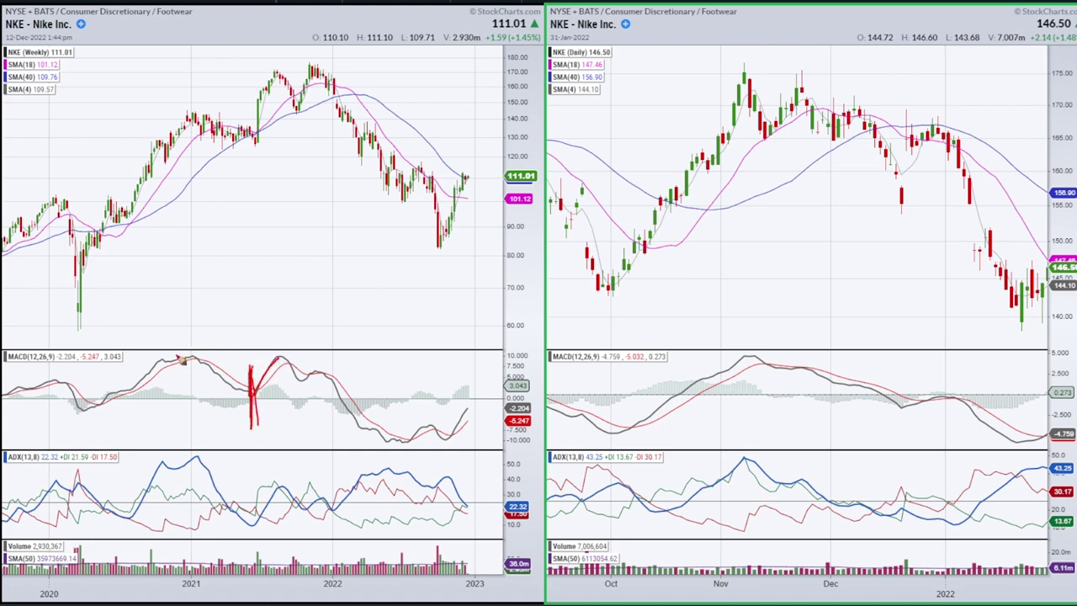
pyautogui.moveTo(251, 143)
pyautogui.mouseDown()
pyautogui.moveTo(277, 76)
pyautogui.moveTo(296, 110)
pyautogui.moveTo(314, 67)
pyautogui.mouseUp()
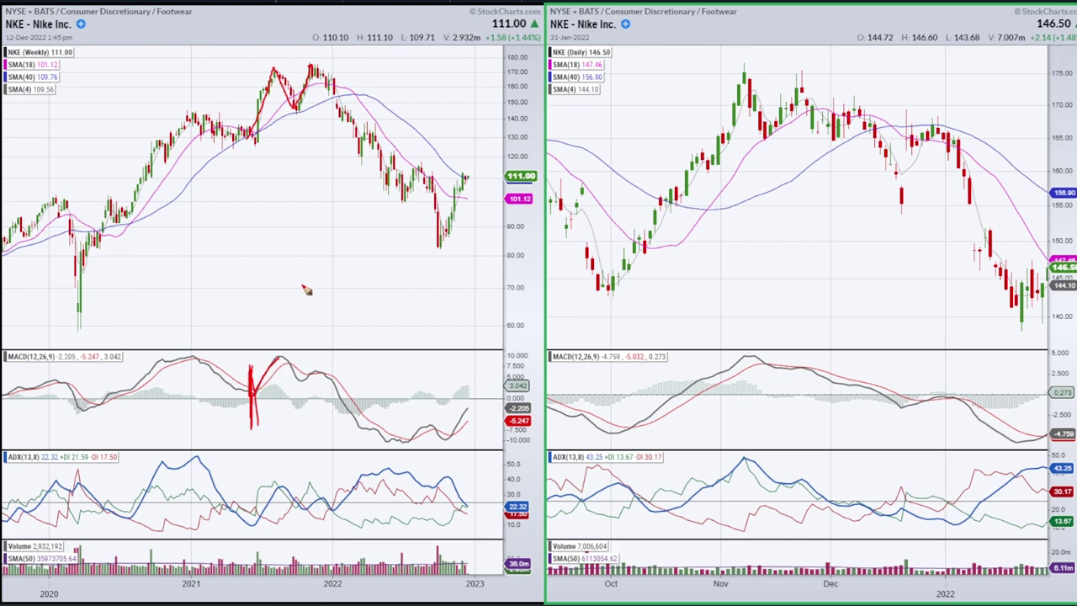
pyautogui.moveTo(277, 353); pyautogui.dragTo(333, 375)
pyautogui.press('e')
pyautogui.moveTo(308, 67)
pyautogui.mouseDown()
pyautogui.moveTo(327, 75)
pyautogui.moveTo(303, 78)
pyautogui.moveTo(325, 69)
pyautogui.mouseUp()
pyautogui.press('e')
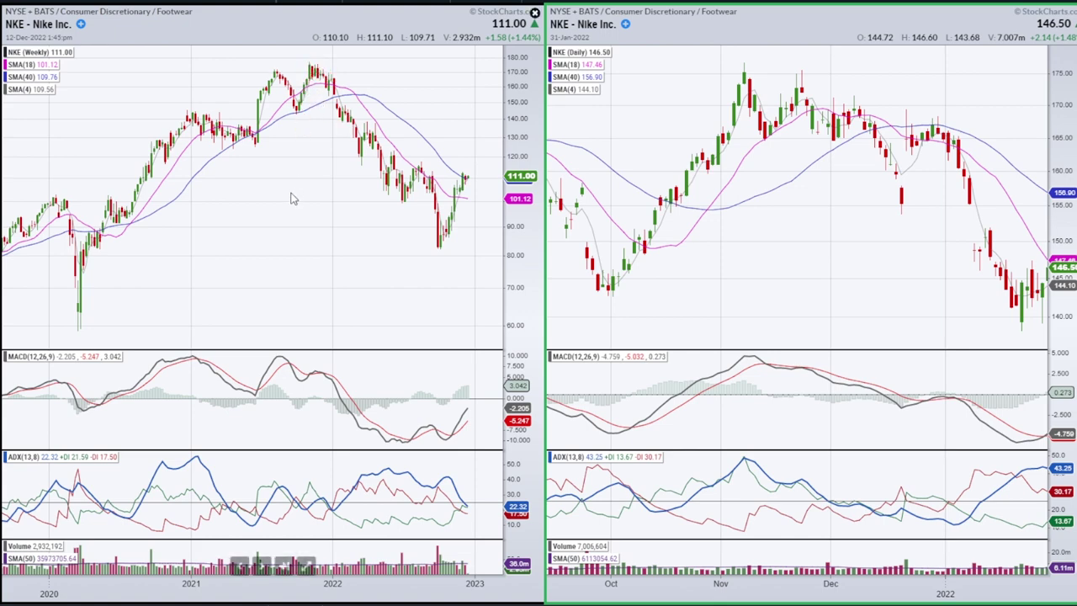
# Zoom the weekly chart to April 2021–April 2022 and draw an arrow from its second high to the daily November peak before clearing
pyautogui.scroll(3, 293, 198)
pyautogui.moveTo(211, 209); pyautogui.dragTo(314, 244)
pyautogui.scroll(3, 273, 180)
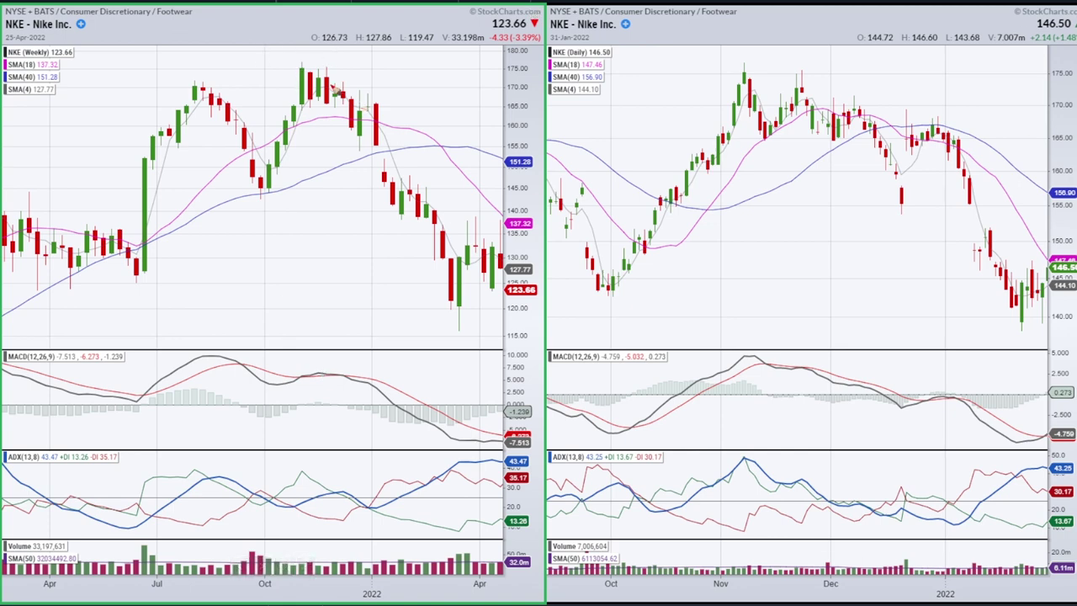
pyautogui.moveTo(320, 52)
pyautogui.mouseDown()
pyautogui.moveTo(305, 67)
pyautogui.moveTo(367, 81)
pyautogui.moveTo(664, 77)
pyautogui.moveTo(713, 92)
pyautogui.moveTo(688, 111)
pyautogui.mouseUp()
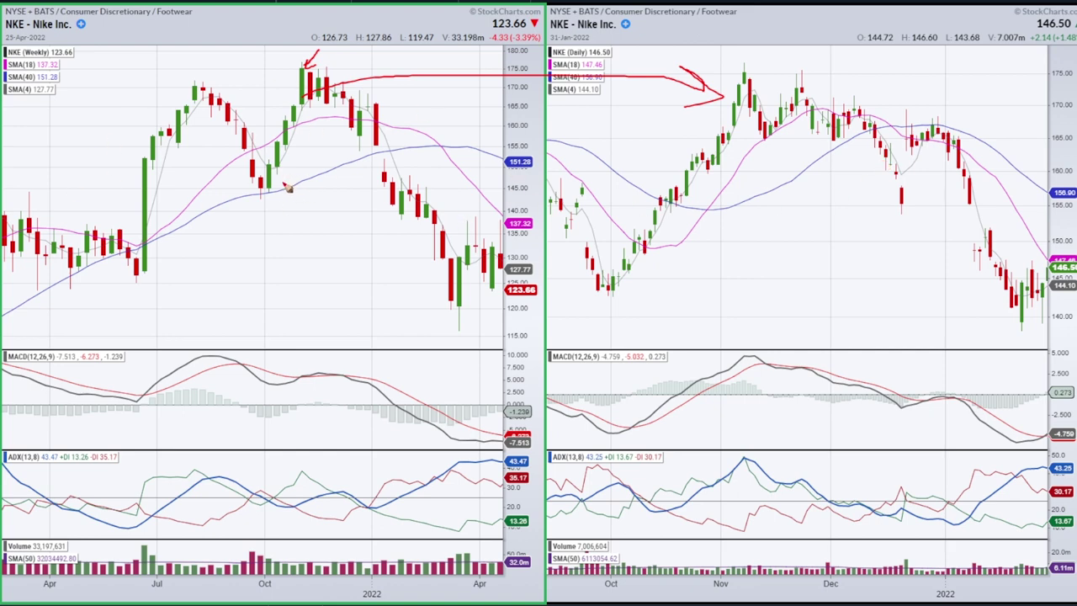
pyautogui.press('Escape')
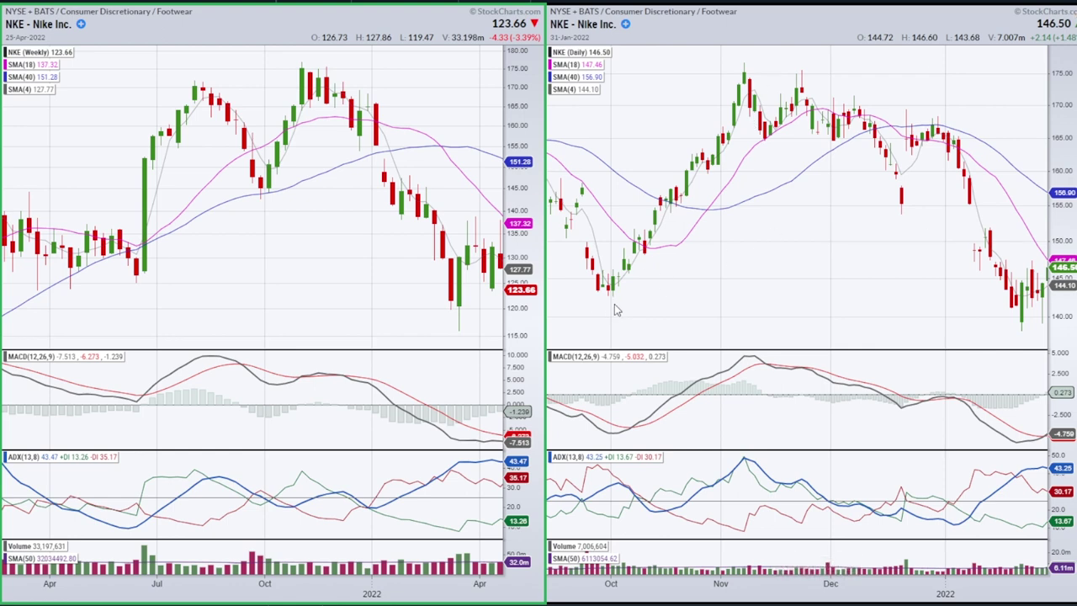
# Draw the daily uptrend line from the October low, then on a cleared chart mark the second November high and its lower MACD reading
pyautogui.moveTo(608, 301)
pyautogui.mouseDown()
pyautogui.moveTo(716, 205)
pyautogui.moveTo(791, 76)
pyautogui.mouseUp()
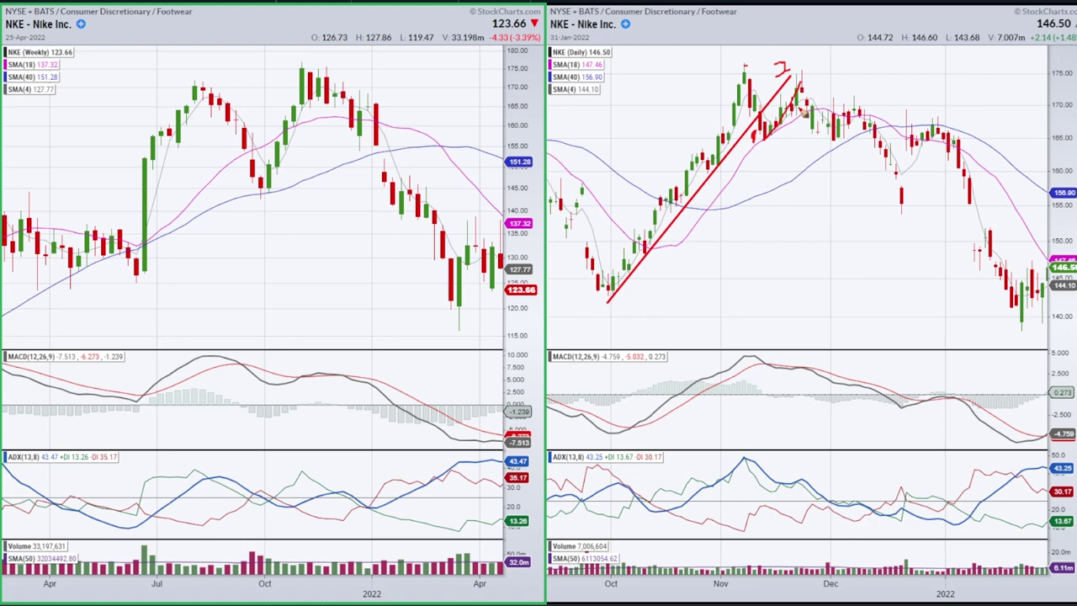
pyautogui.press('e')
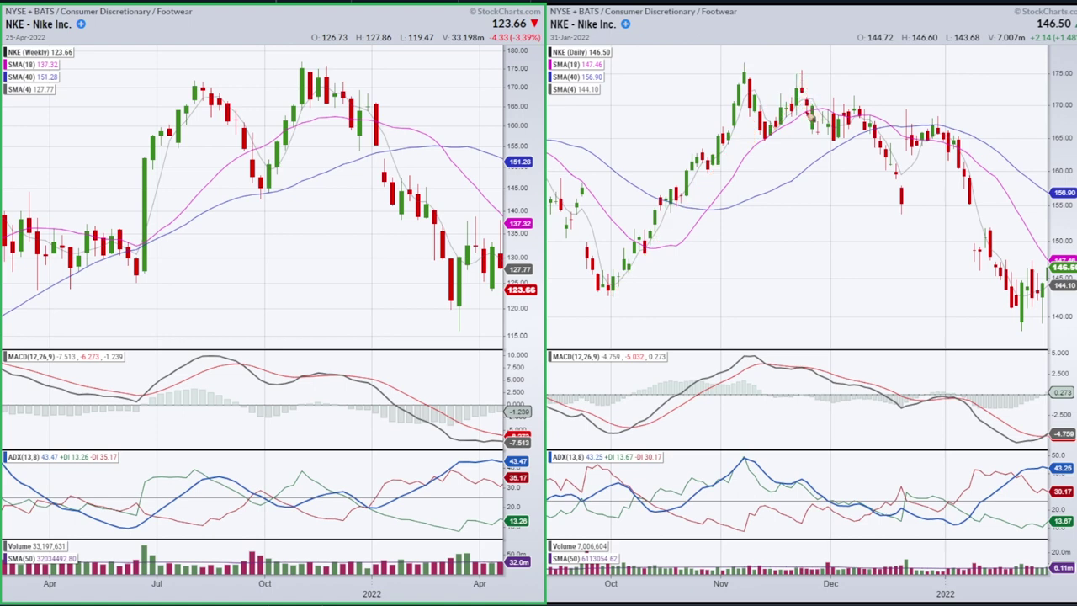
pyautogui.moveTo(787, 115); pyautogui.dragTo(806, 89)
pyautogui.moveTo(800, 326)
pyautogui.mouseDown()
pyautogui.moveTo(800, 360)
pyautogui.moveTo(808, 345)
pyautogui.mouseUp()
pyautogui.moveTo(802, 371)
pyautogui.mouseDown()
pyautogui.moveTo(787, 368)
pyautogui.moveTo(817, 372)
pyautogui.mouseUp()
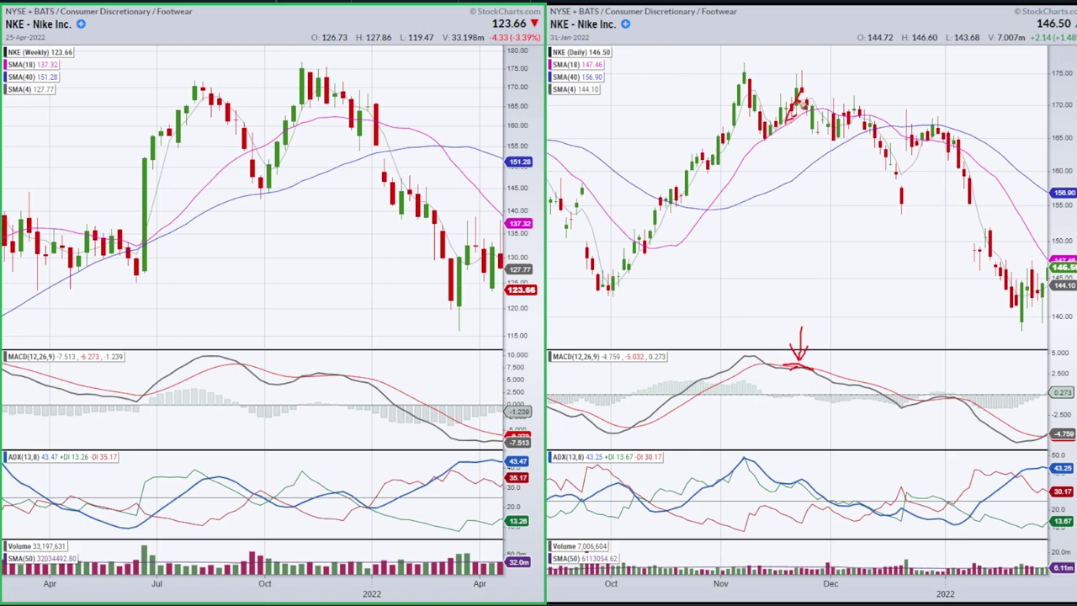
pyautogui.press('e')
# Circle the second November high and the candle following it on the daily chart, and trace the decline, clearing each marking
pyautogui.moveTo(795, 74)
pyautogui.mouseDown()
pyautogui.moveTo(805, 71)
pyautogui.moveTo(808, 90)
pyautogui.moveTo(794, 72)
pyautogui.mouseUp()
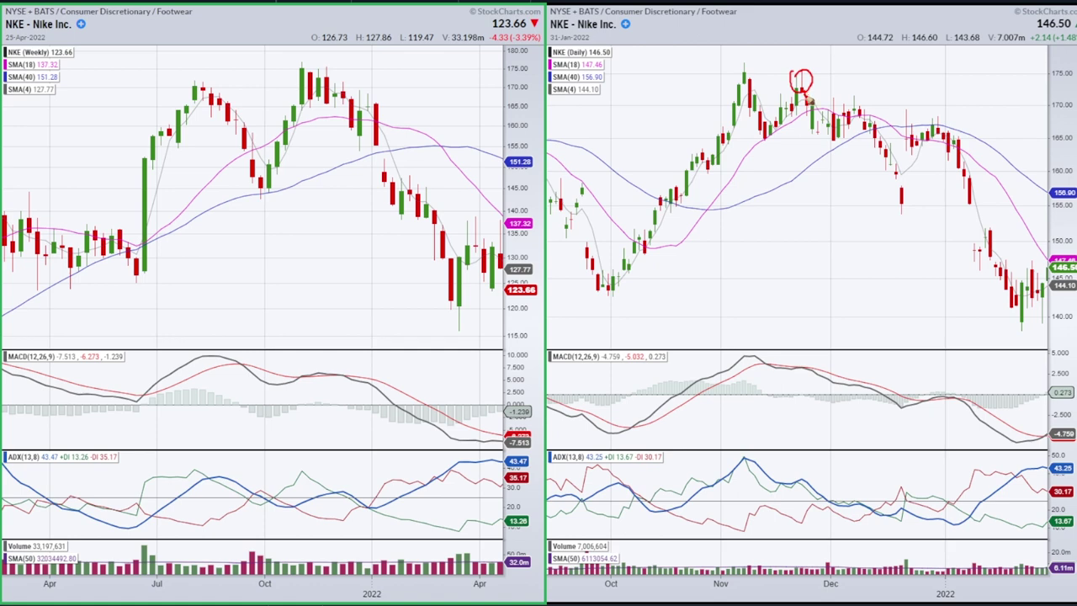
pyautogui.press('e')
pyautogui.moveTo(818, 113)
pyautogui.mouseDown()
pyautogui.moveTo(812, 89)
pyautogui.moveTo(816, 111)
pyautogui.moveTo(813, 103)
pyautogui.mouseUp()
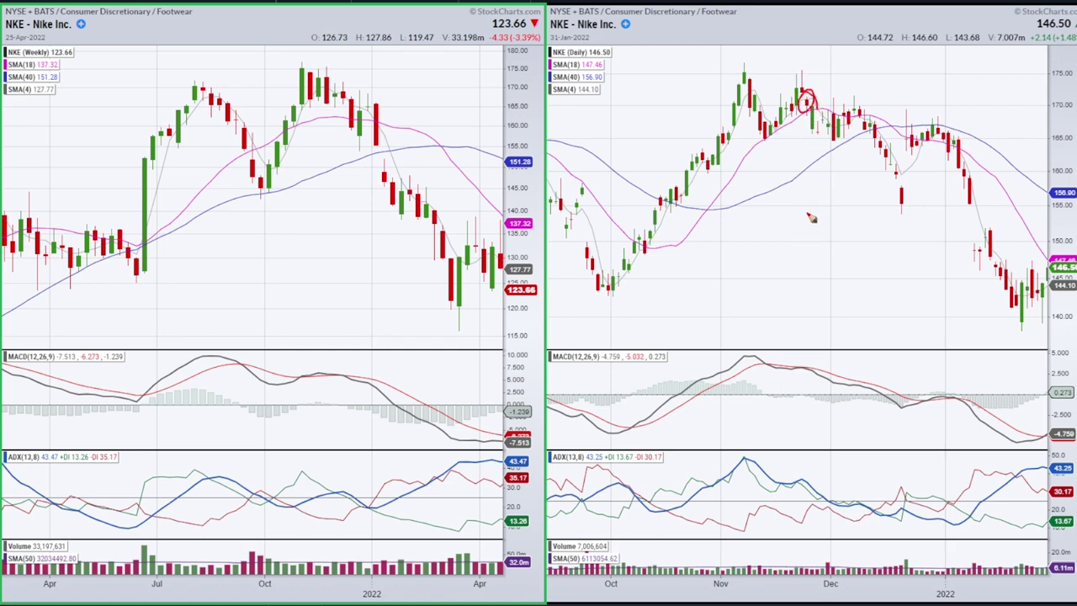
pyautogui.press('e')
pyautogui.moveTo(801, 74); pyautogui.dragTo(840, 141)
pyautogui.press('e')
# Circle the early-December high on the daily chart, mark MACD beneath it with an arrow and a zero-level line, and clear the annotations
pyautogui.moveTo(849, 97)
pyautogui.mouseDown()
pyautogui.moveTo(861, 98)
pyautogui.moveTo(853, 93)
pyautogui.mouseUp()
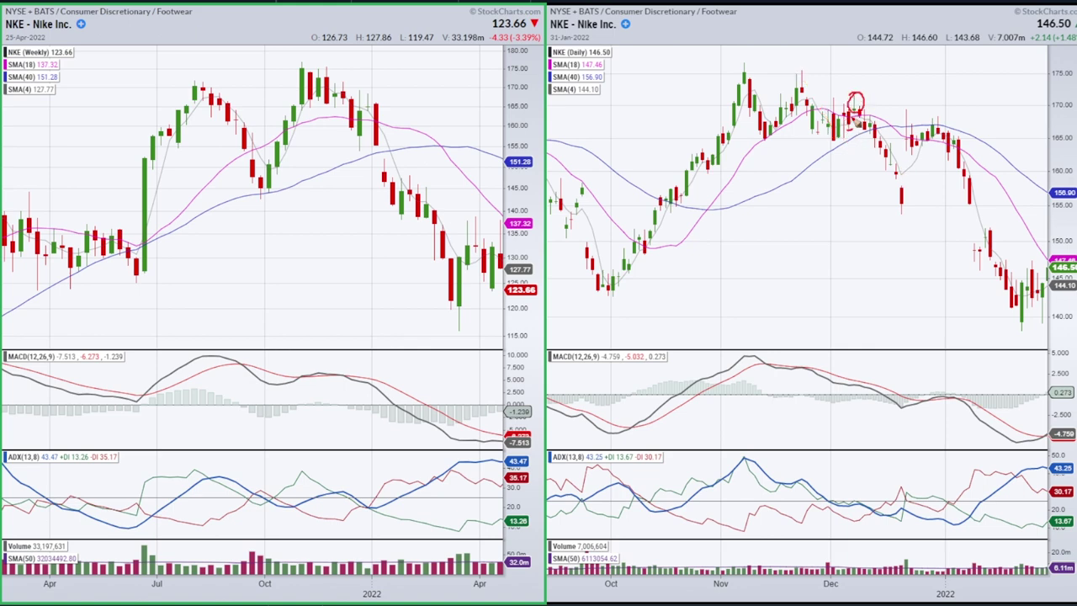
pyautogui.moveTo(865, 329)
pyautogui.mouseDown()
pyautogui.moveTo(859, 380)
pyautogui.moveTo(873, 361)
pyautogui.mouseUp()
pyautogui.moveTo(861, 386)
pyautogui.mouseDown()
pyautogui.moveTo(890, 400)
pyautogui.moveTo(905, 393)
pyautogui.mouseUp()
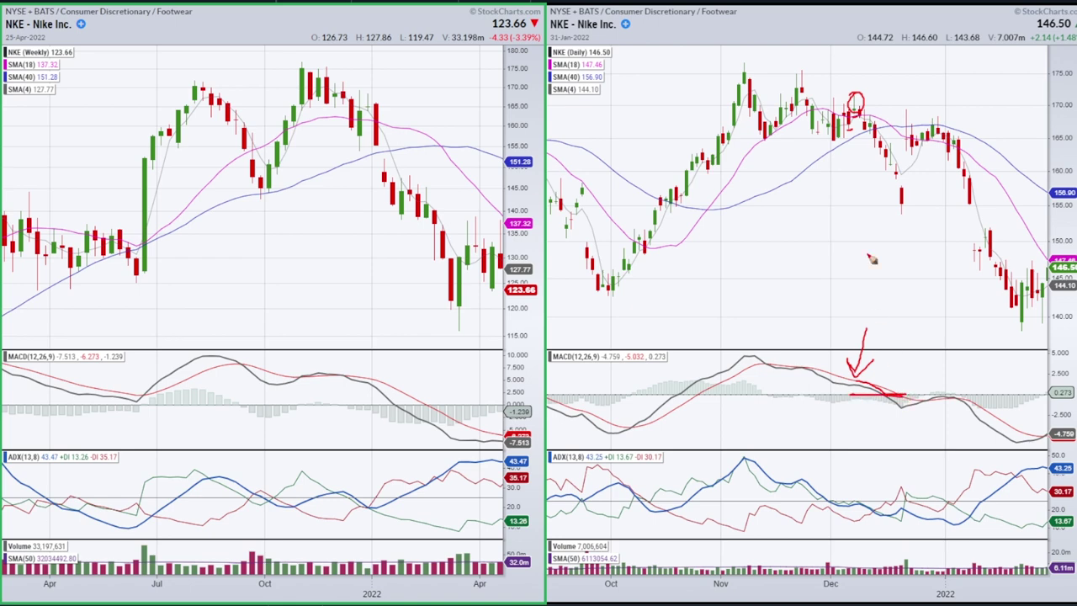
pyautogui.press('e')
# Annotate the December rollover and the mid-December drop on the daily chart, along with the early-November price area, and clear the marks
pyautogui.moveTo(851, 110); pyautogui.dragTo(861, 113)
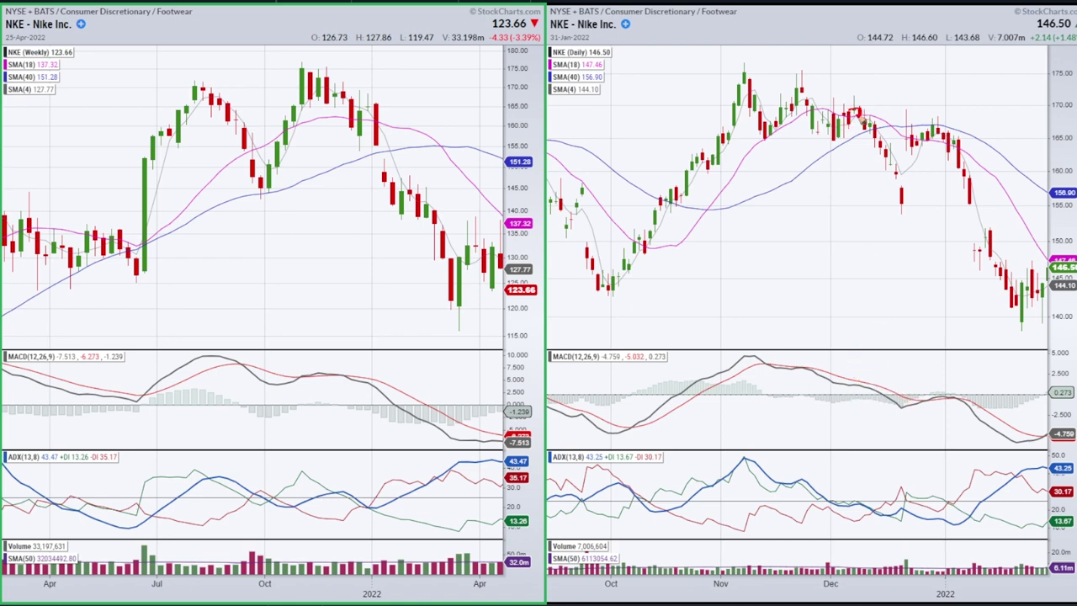
pyautogui.moveTo(868, 118)
pyautogui.mouseDown()
pyautogui.moveTo(840, 114)
pyautogui.moveTo(855, 114)
pyautogui.mouseUp()
pyautogui.moveTo(886, 156); pyautogui.dragTo(897, 193)
pyautogui.press('e')
pyautogui.moveTo(893, 180)
pyautogui.mouseDown()
pyautogui.moveTo(889, 209)
pyautogui.moveTo(890, 180)
pyautogui.mouseUp()
pyautogui.hotkey('ctrl', 'z')
pyautogui.moveTo(893, 166)
pyautogui.mouseDown()
pyautogui.moveTo(885, 173)
pyautogui.moveTo(877, 158)
pyautogui.moveTo(890, 153)
pyautogui.mouseUp()
pyautogui.moveTo(700, 169); pyautogui.dragTo(724, 169)
pyautogui.moveTo(885, 172); pyautogui.dragTo(902, 190)
pyautogui.moveTo(862, 95); pyautogui.dragTo(849, 94)
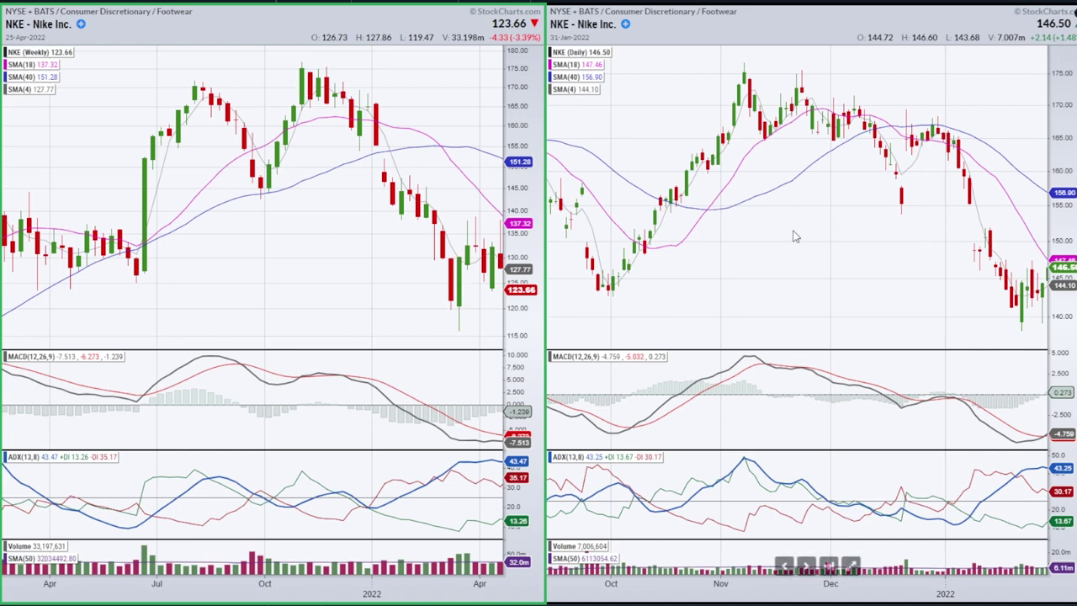
# Return the weekly and daily charts to the most recent price bars
pyautogui.click(287, 568)
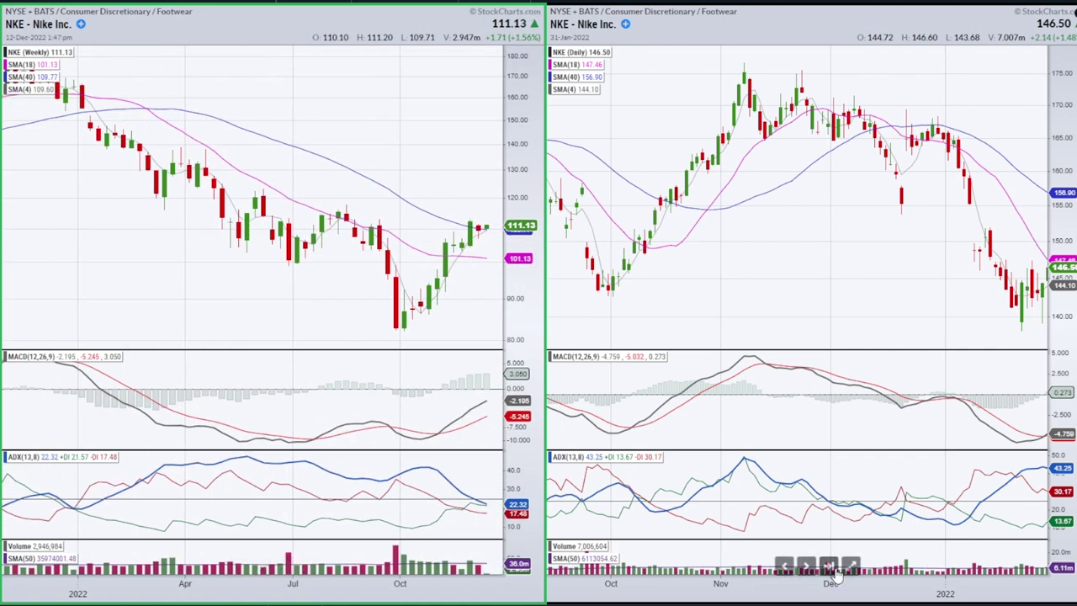
pyautogui.click(829, 565)
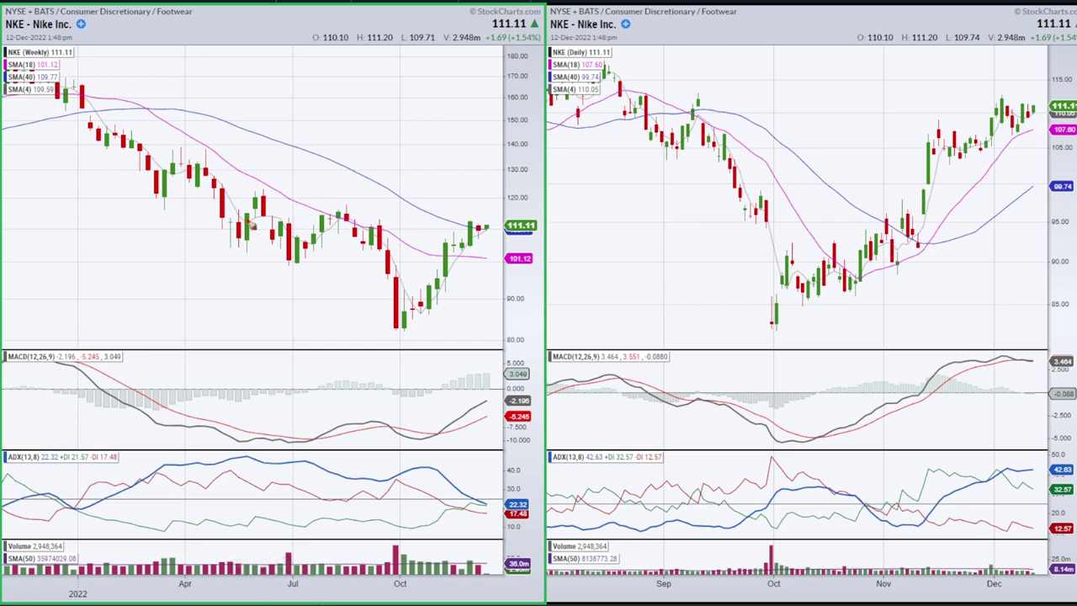
# Trace the 2022 decline on the weekly chart, circle the low around the start of October, and clear the markings
pyautogui.moveTo(260, 194); pyautogui.dragTo(287, 244)
pyautogui.moveTo(89, 367)
pyautogui.mouseDown()
pyautogui.moveTo(175, 380)
pyautogui.moveTo(313, 454)
pyautogui.moveTo(75, 324)
pyautogui.moveTo(107, 334)
pyautogui.mouseUp()
pyautogui.moveTo(251, 198)
pyautogui.mouseDown()
pyautogui.moveTo(284, 252)
pyautogui.moveTo(347, 215)
pyautogui.moveTo(384, 268)
pyautogui.mouseUp()
pyautogui.moveTo(282, 263)
pyautogui.mouseDown()
pyautogui.moveTo(395, 265)
pyautogui.moveTo(409, 324)
pyautogui.moveTo(394, 284)
pyautogui.mouseUp()
pyautogui.press('e')
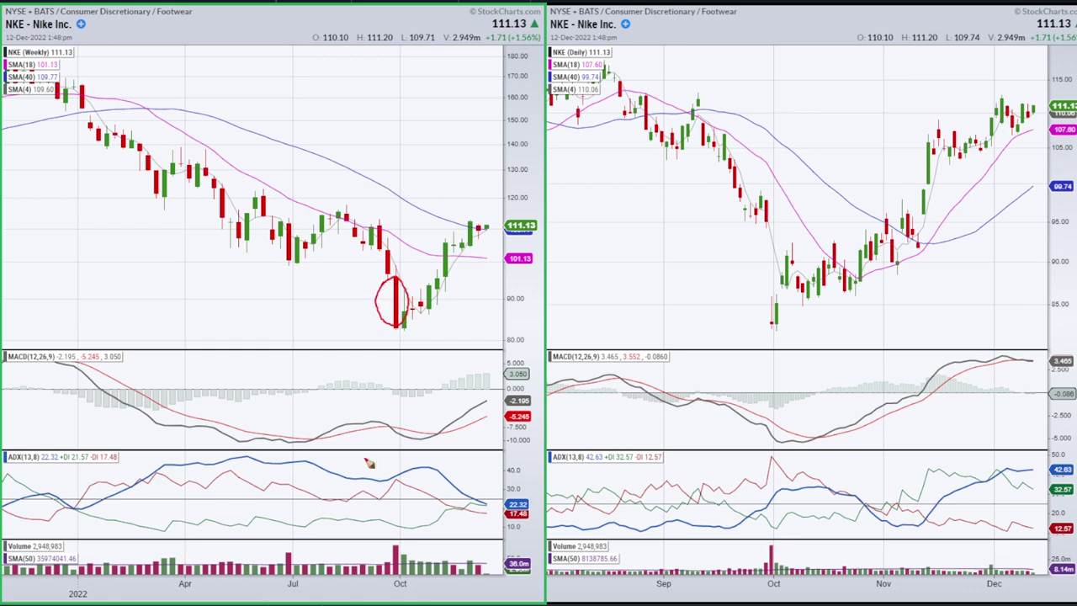
pyautogui.press('e')
# Underline the July low and the higher October low in the weekly MACD, mark the October price low, and clear the annotations
pyautogui.moveTo(284, 444); pyautogui.dragTo(303, 444)
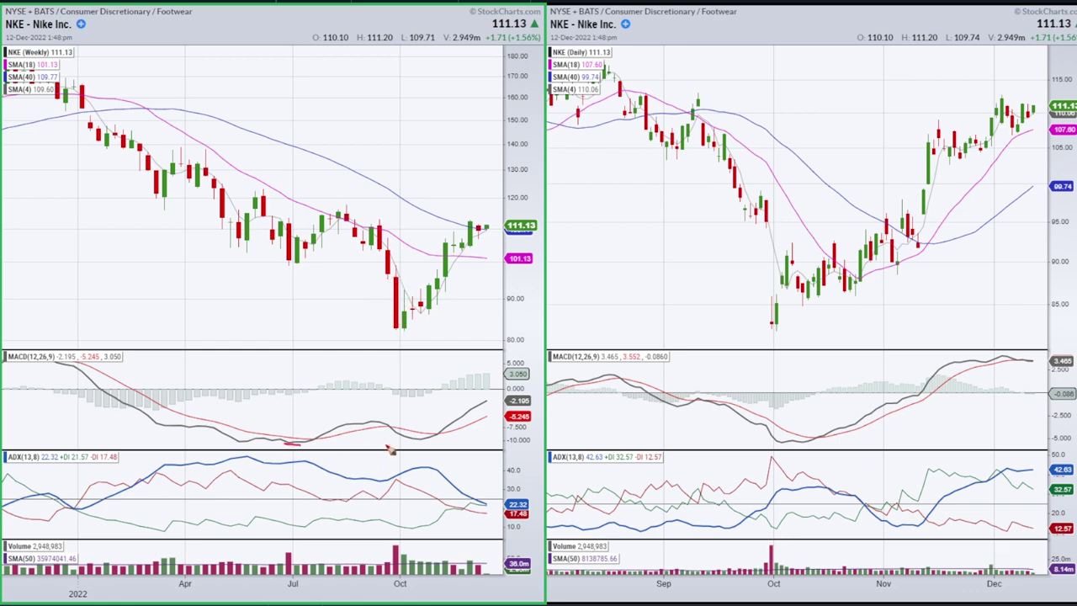
pyautogui.moveTo(411, 439); pyautogui.dragTo(426, 439)
pyautogui.moveTo(388, 293)
pyautogui.mouseDown()
pyautogui.moveTo(406, 274)
pyautogui.moveTo(392, 328)
pyautogui.moveTo(397, 281)
pyautogui.mouseUp()
pyautogui.press('e')
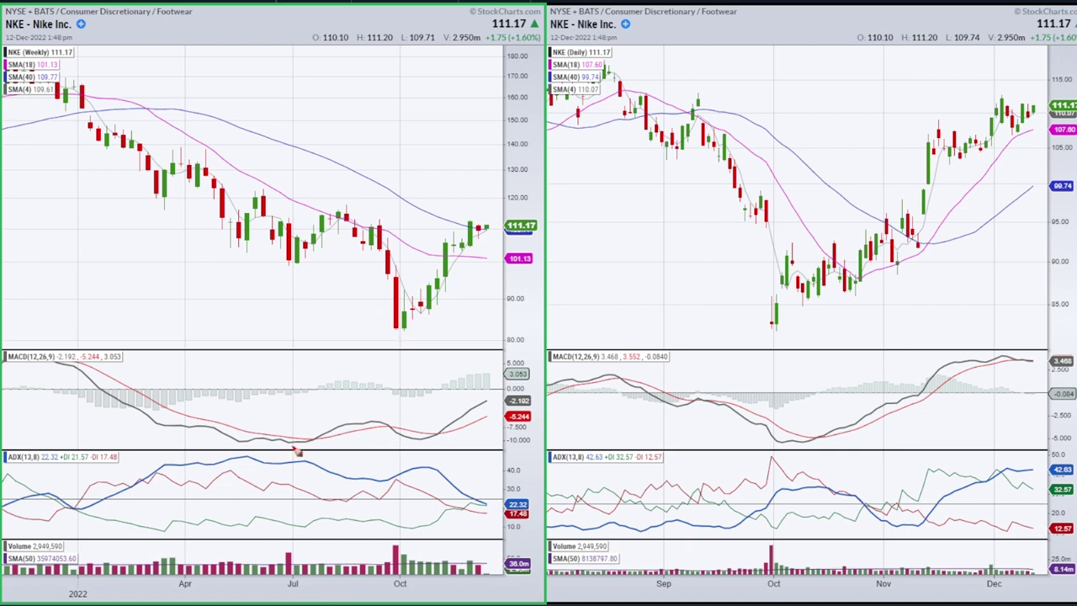
# Re-mark the July and October lows in the weekly MACD and circle the October price low
pyautogui.moveTo(292, 443); pyautogui.dragTo(318, 444)
pyautogui.moveTo(393, 437); pyautogui.dragTo(416, 436)
pyautogui.moveTo(390, 295)
pyautogui.mouseDown()
pyautogui.moveTo(388, 341)
pyautogui.moveTo(374, 300)
pyautogui.mouseUp()
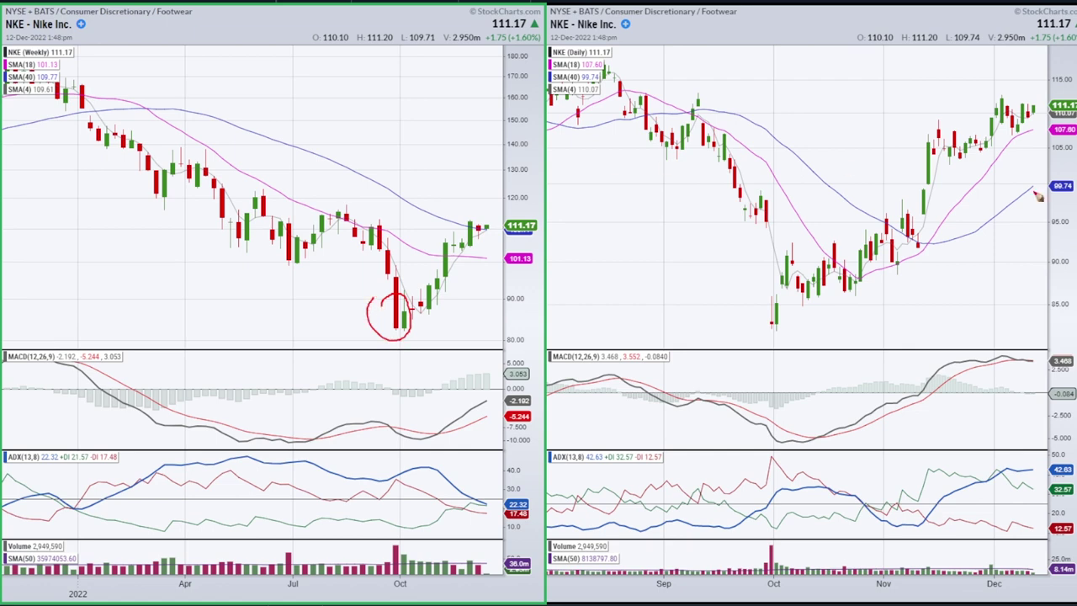
# Circle the early-October low on the daily chart, draw a downtrend line from the September high, mark the October rebound, and clear everything
pyautogui.moveTo(764, 288)
pyautogui.mouseDown()
pyautogui.moveTo(795, 300)
pyautogui.moveTo(768, 294)
pyautogui.mouseUp()
pyautogui.moveTo(698, 93); pyautogui.dragTo(845, 321)
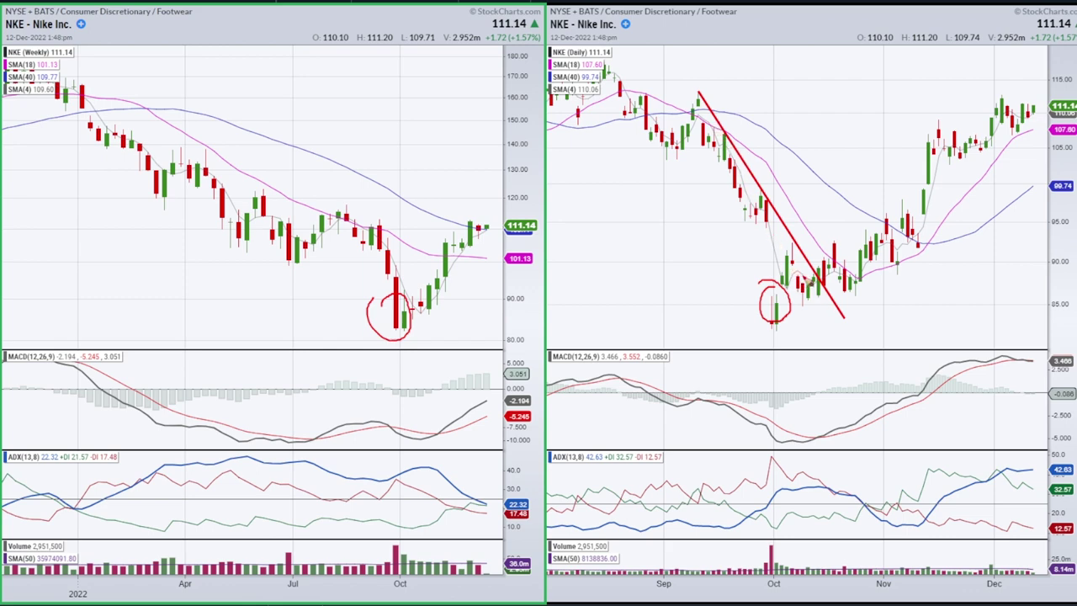
pyautogui.moveTo(795, 259)
pyautogui.mouseDown()
pyautogui.moveTo(760, 290)
pyautogui.moveTo(812, 279)
pyautogui.mouseUp()
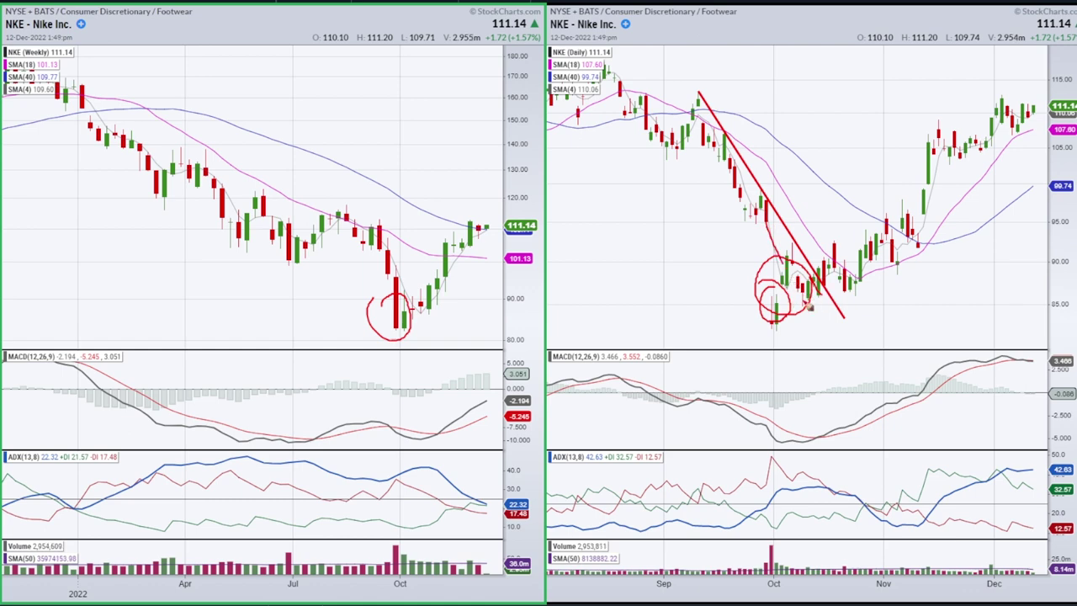
pyautogui.press('e')
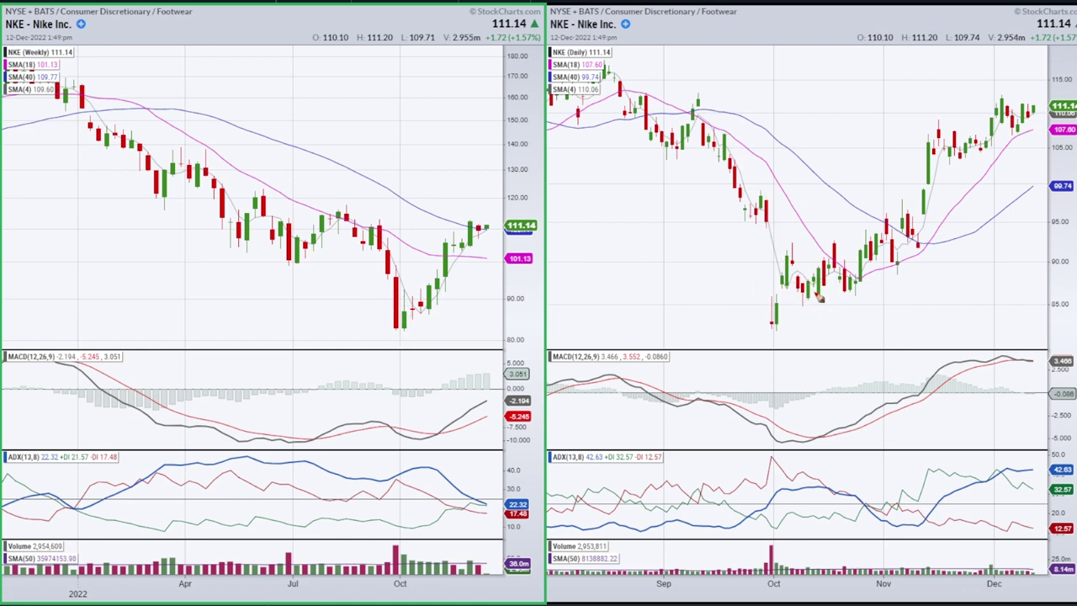
# Trace the mid-October swings on the daily chart, redraw the downtrend line from the September high, mark the late-October low, and clear the drawings
pyautogui.moveTo(803, 306)
pyautogui.mouseDown()
pyautogui.moveTo(836, 246)
pyautogui.moveTo(855, 291)
pyautogui.mouseUp()
pyautogui.moveTo(697, 95); pyautogui.dragTo(860, 327)
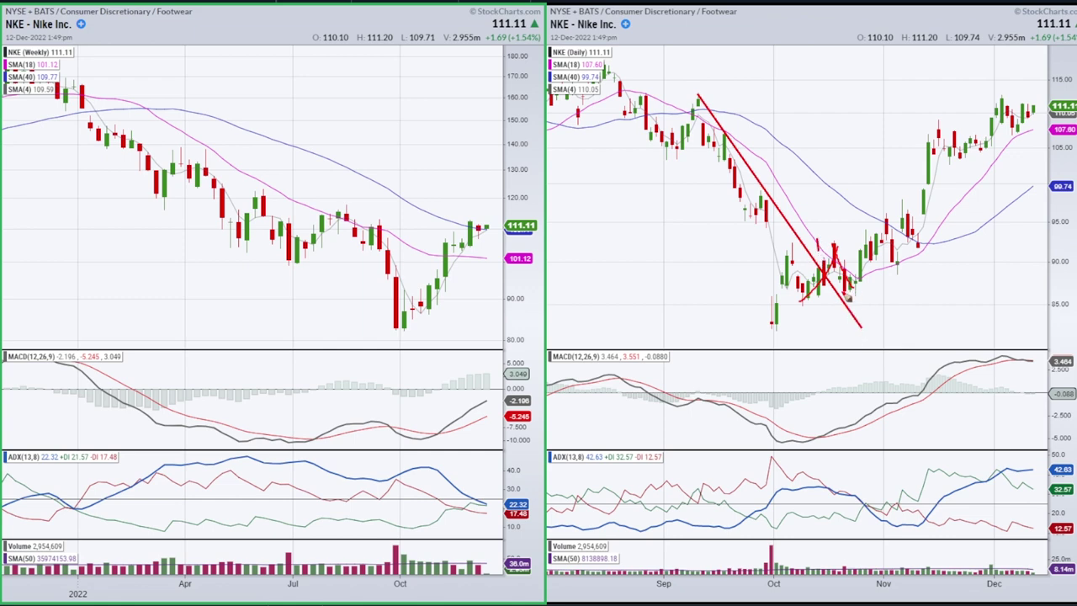
pyautogui.moveTo(854, 303); pyautogui.dragTo(862, 301)
pyautogui.press('e')
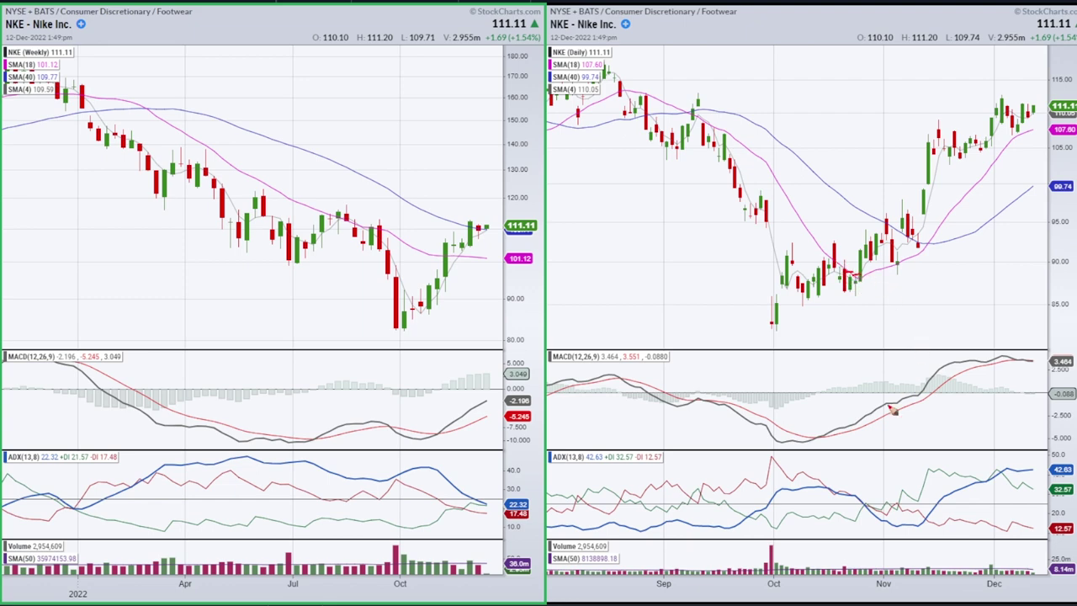
# Circle the rising section of the daily MACD in late October and draw a slanted line beneath it
pyautogui.moveTo(841, 418)
pyautogui.mouseDown()
pyautogui.moveTo(861, 439)
pyautogui.moveTo(845, 447)
pyautogui.moveTo(875, 425)
pyautogui.mouseUp()
pyautogui.moveTo(815, 446); pyautogui.dragTo(875, 421)
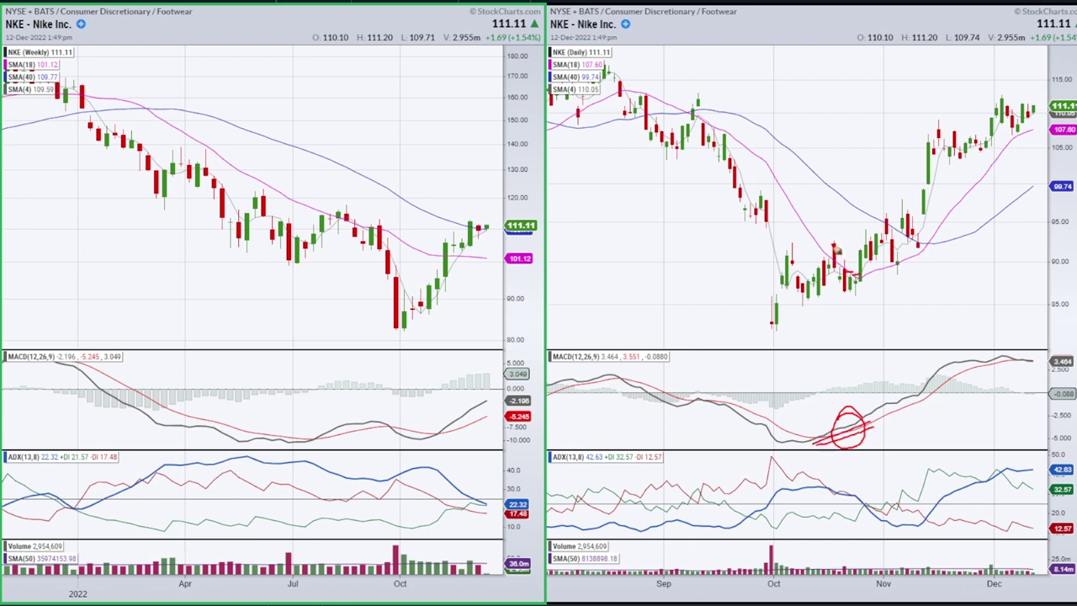
# Clear the drawings, circle the late-October rise on the daily MACD again, and clear that marking
pyautogui.press('e')
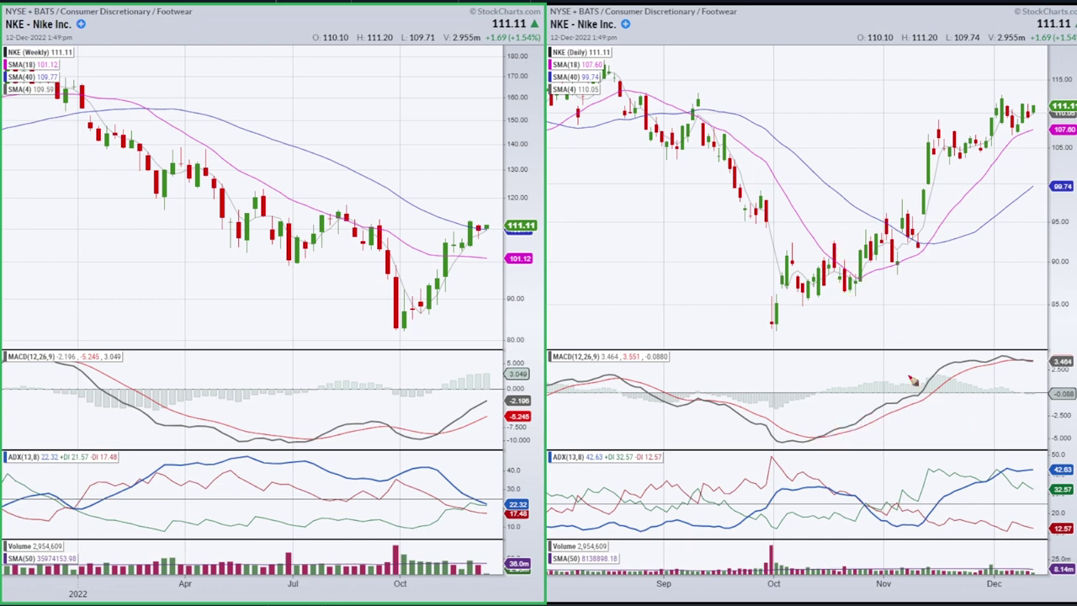
pyautogui.moveTo(827, 439)
pyautogui.mouseDown()
pyautogui.moveTo(852, 423)
pyautogui.moveTo(860, 436)
pyautogui.mouseUp()
pyautogui.moveTo(846, 411)
pyautogui.mouseDown()
pyautogui.moveTo(828, 426)
pyautogui.moveTo(859, 427)
pyautogui.mouseUp()
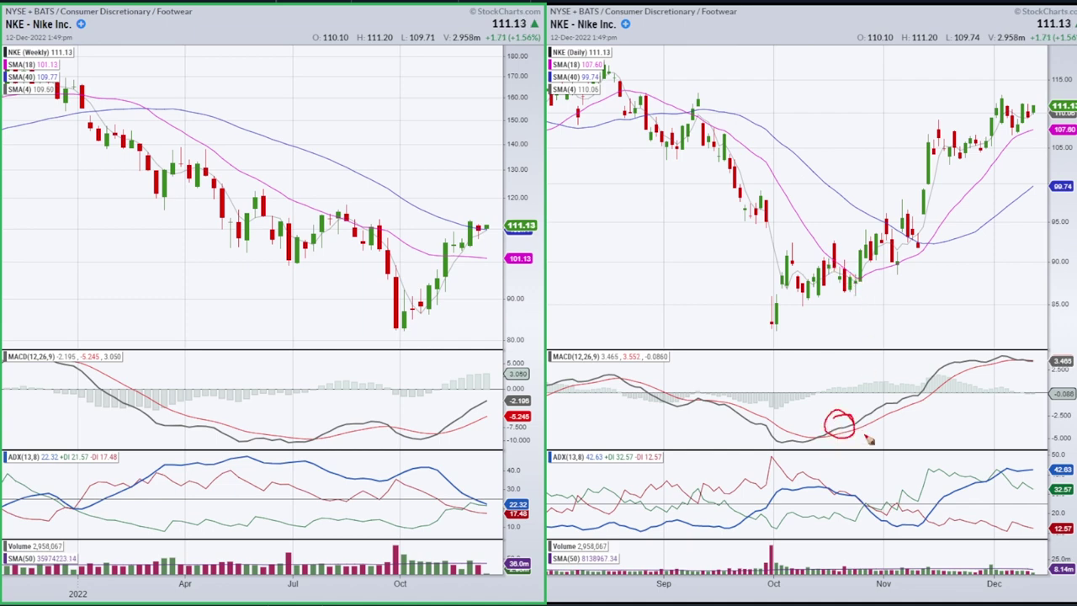
pyautogui.moveTo(843, 389)
pyautogui.mouseDown()
pyautogui.moveTo(851, 397)
pyautogui.moveTo(850, 379)
pyautogui.mouseUp()
pyautogui.press('e')
# Draw a line under the weekly price lows of June to October, circle the October low, underline the matching weekly MACD lows, and clear everything
pyautogui.moveTo(268, 249)
pyautogui.mouseDown()
pyautogui.moveTo(396, 324)
pyautogui.moveTo(388, 297)
pyautogui.moveTo(402, 323)
pyautogui.mouseUp()
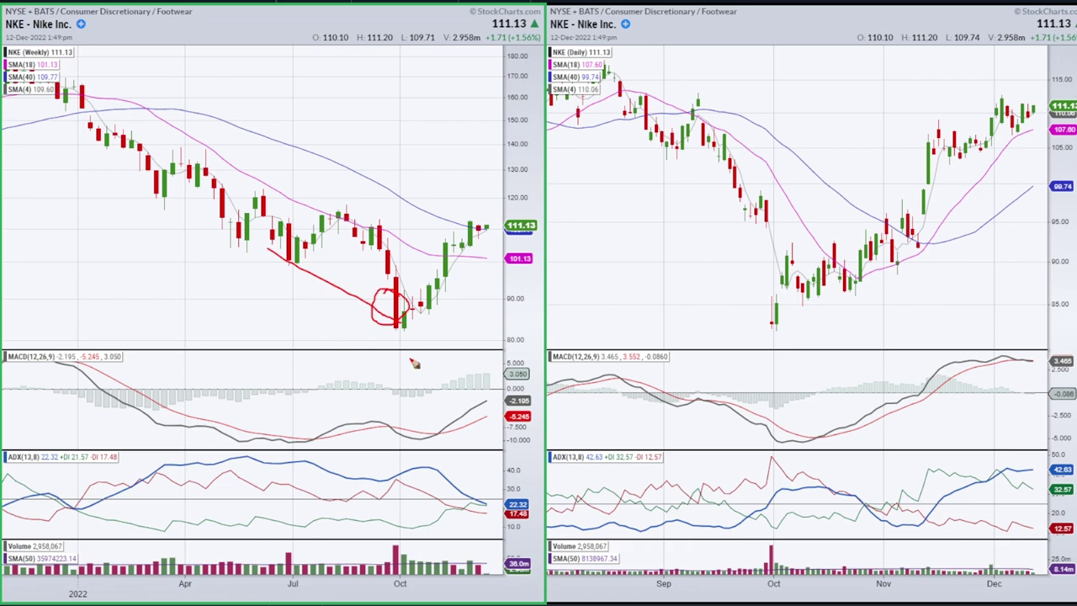
pyautogui.moveTo(279, 448); pyautogui.dragTo(419, 441)
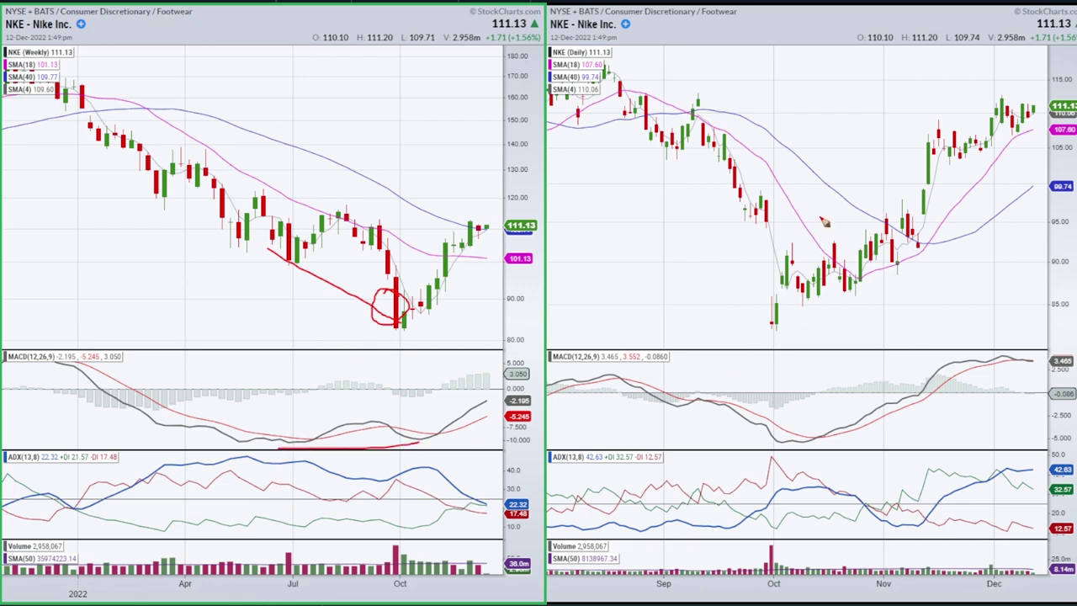
pyautogui.moveTo(869, 266)
pyautogui.mouseDown()
pyautogui.moveTo(838, 278)
pyautogui.moveTo(865, 271)
pyautogui.mouseUp()
pyautogui.press('e')
# Circle the October price low on the weekly chart, mark the area beside and beneath it, and clear the drawings
pyautogui.moveTo(392, 320)
pyautogui.mouseDown()
pyautogui.moveTo(405, 325)
pyautogui.moveTo(382, 337)
pyautogui.mouseUp()
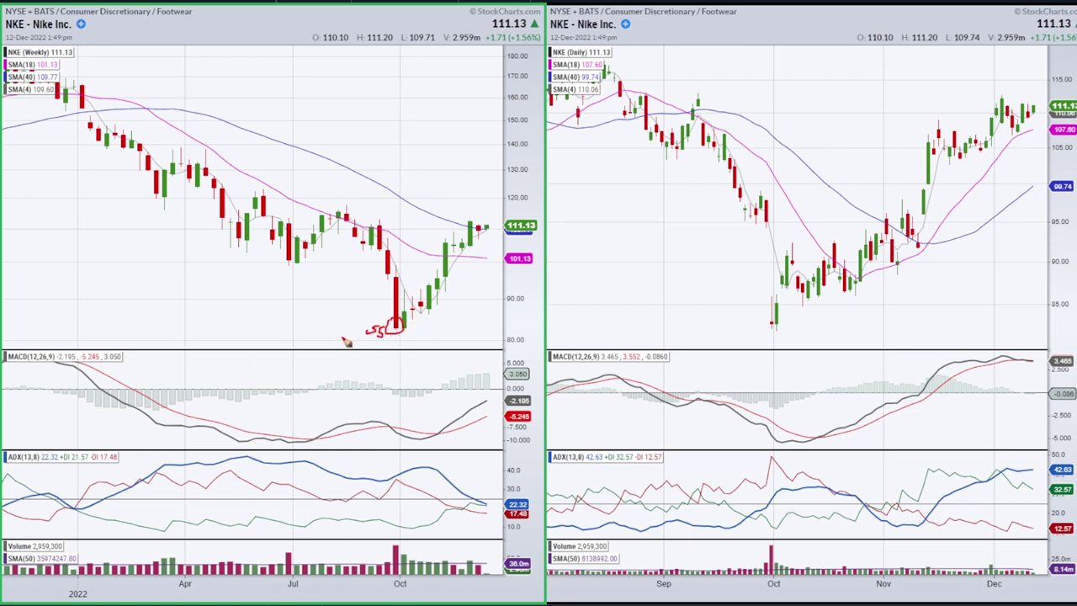
pyautogui.moveTo(347, 369); pyautogui.dragTo(414, 367)
pyautogui.press('e')
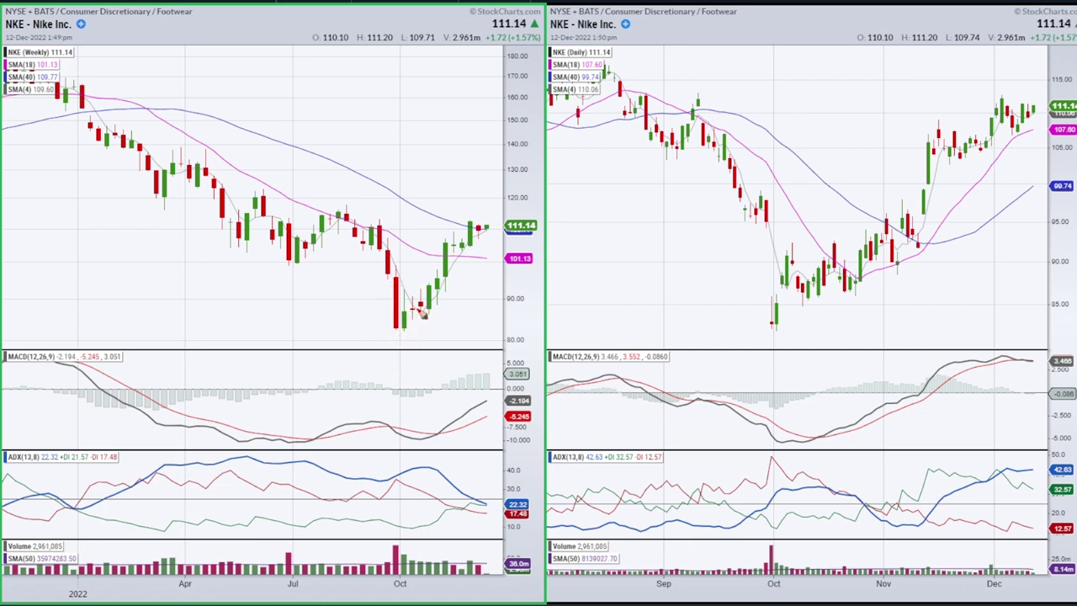
# Circle the weekly October low with an arrow to the daily chart, circle late October in the daily price and MACD, and clear everything
pyautogui.moveTo(418, 308)
pyautogui.mouseDown()
pyautogui.moveTo(390, 330)
pyautogui.moveTo(475, 311)
pyautogui.moveTo(762, 292)
pyautogui.mouseUp()
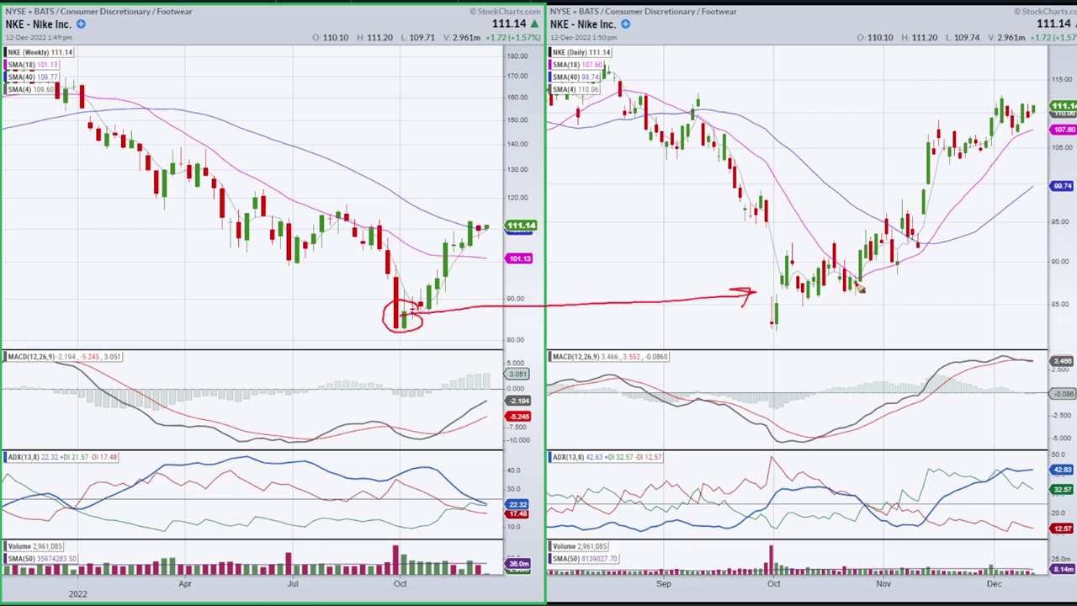
pyautogui.moveTo(839, 421)
pyautogui.mouseDown()
pyautogui.moveTo(849, 411)
pyautogui.moveTo(835, 419)
pyautogui.mouseUp()
pyautogui.moveTo(841, 264); pyautogui.dragTo(872, 276)
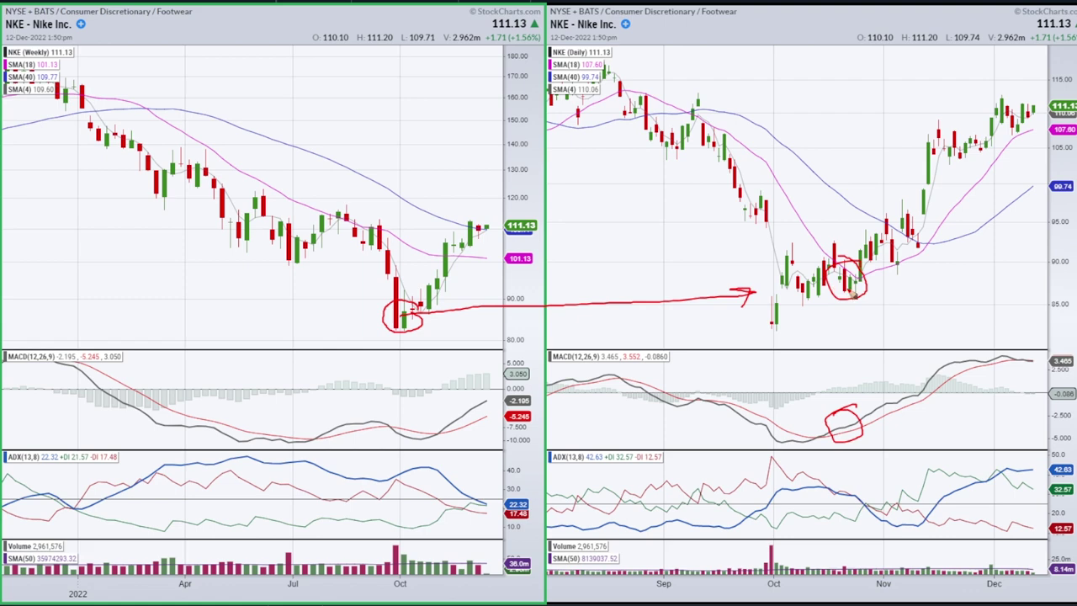
pyautogui.press('e')
# Mark the late-October price level and upturn on the daily chart, trace the rally towards December, and clear the drawings
pyautogui.moveTo(844, 274)
pyautogui.mouseDown()
pyautogui.moveTo(864, 274)
pyautogui.moveTo(856, 245)
pyautogui.moveTo(859, 263)
pyautogui.mouseUp()
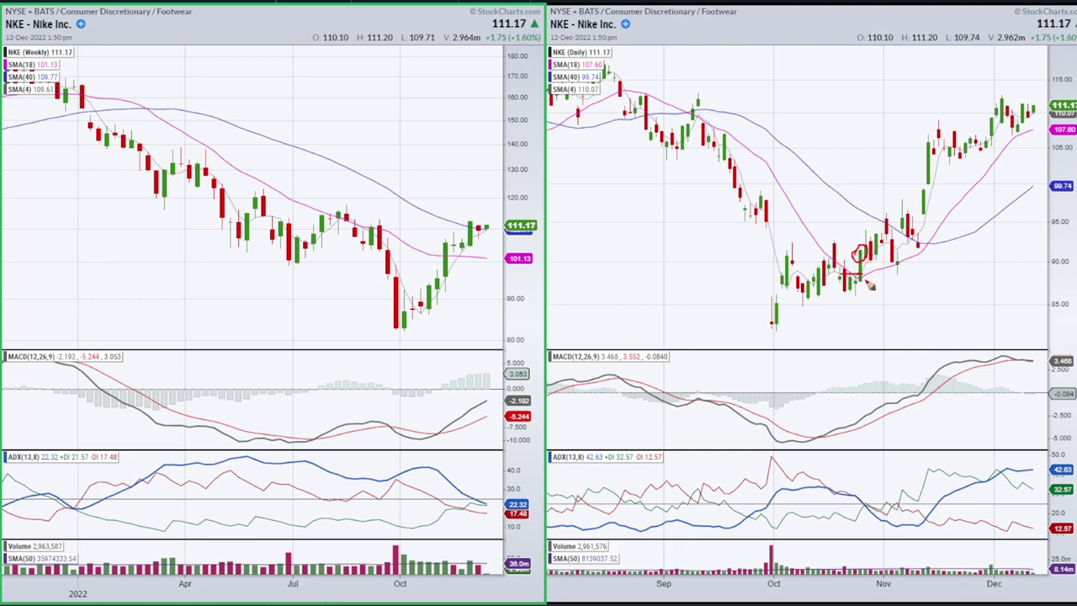
pyautogui.moveTo(860, 274); pyautogui.dragTo(985, 117)
pyautogui.press('e')
# Circle the early-November daily high, mark the November pullback and rally, draw a line across the weekly chart from July, and clear everything
pyautogui.moveTo(883, 225)
pyautogui.mouseDown()
pyautogui.moveTo(895, 210)
pyautogui.moveTo(883, 229)
pyautogui.mouseUp()
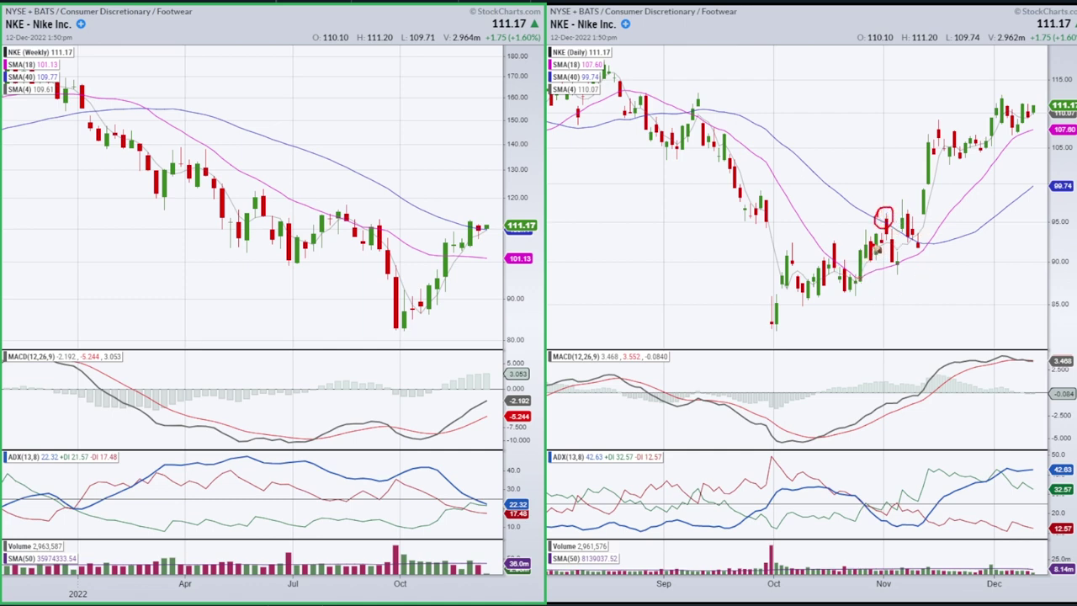
pyautogui.press('e')
pyautogui.moveTo(878, 284); pyautogui.dragTo(905, 279)
pyautogui.moveTo(929, 230); pyautogui.dragTo(979, 147)
pyautogui.press('e')
pyautogui.moveTo(291, 254)
pyautogui.mouseDown()
pyautogui.moveTo(388, 316)
pyautogui.moveTo(460, 230)
pyautogui.mouseUp()
pyautogui.press('Escape')
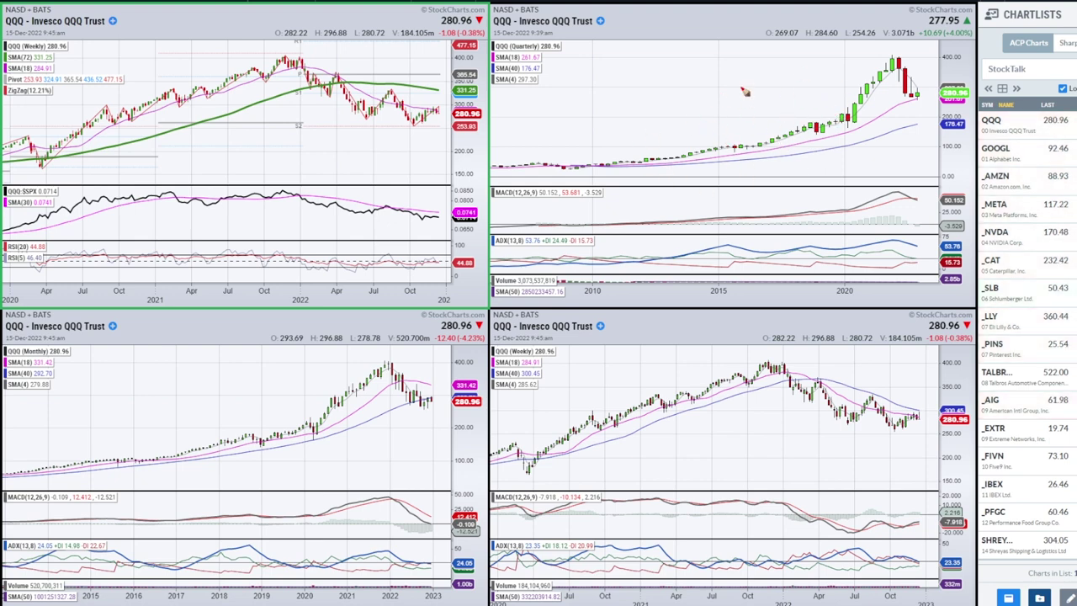
# Circle the Quarterly label on the QQQ chart, underline its rising SMA(18) beneath the latest candles, and clear the drawings
pyautogui.moveTo(507, 28)
pyautogui.mouseDown()
pyautogui.moveTo(579, 42)
pyautogui.moveTo(496, 52)
pyautogui.moveTo(509, 36)
pyautogui.mouseUp()
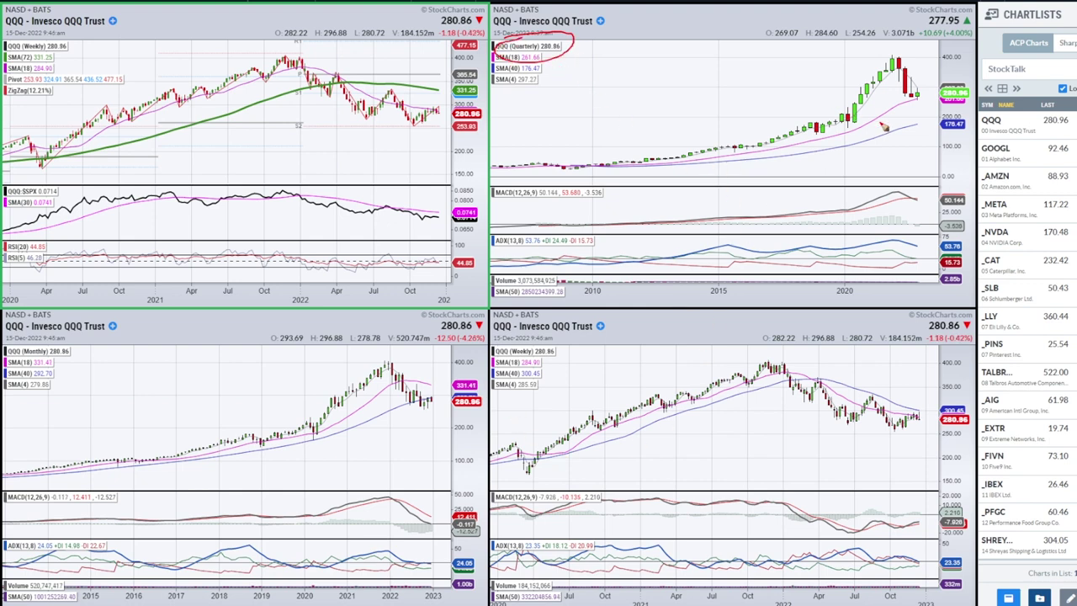
pyautogui.moveTo(893, 114); pyautogui.dragTo(929, 97)
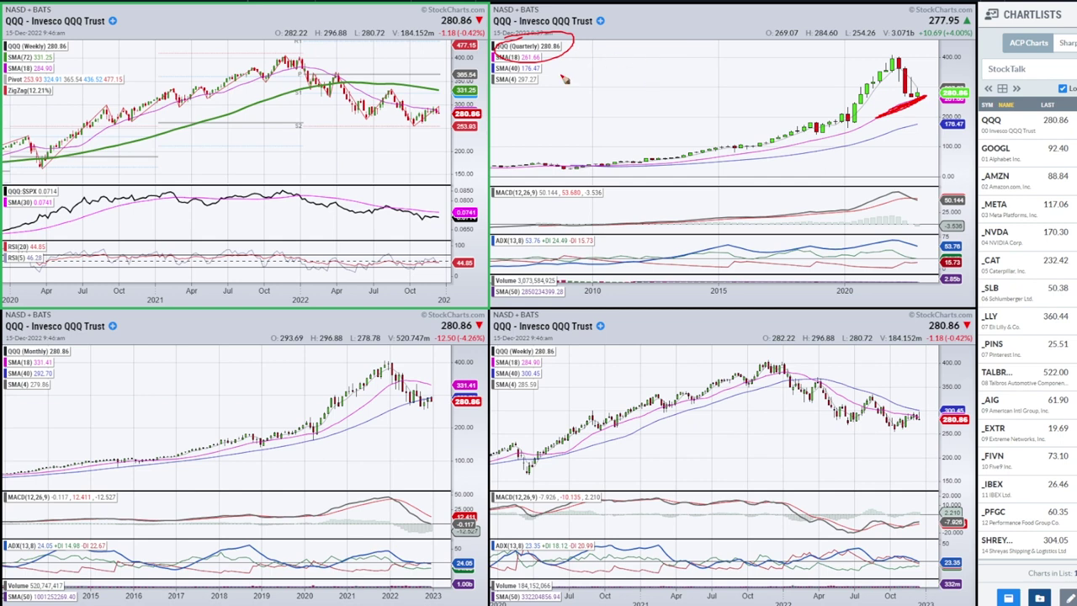
pyautogui.press('e')
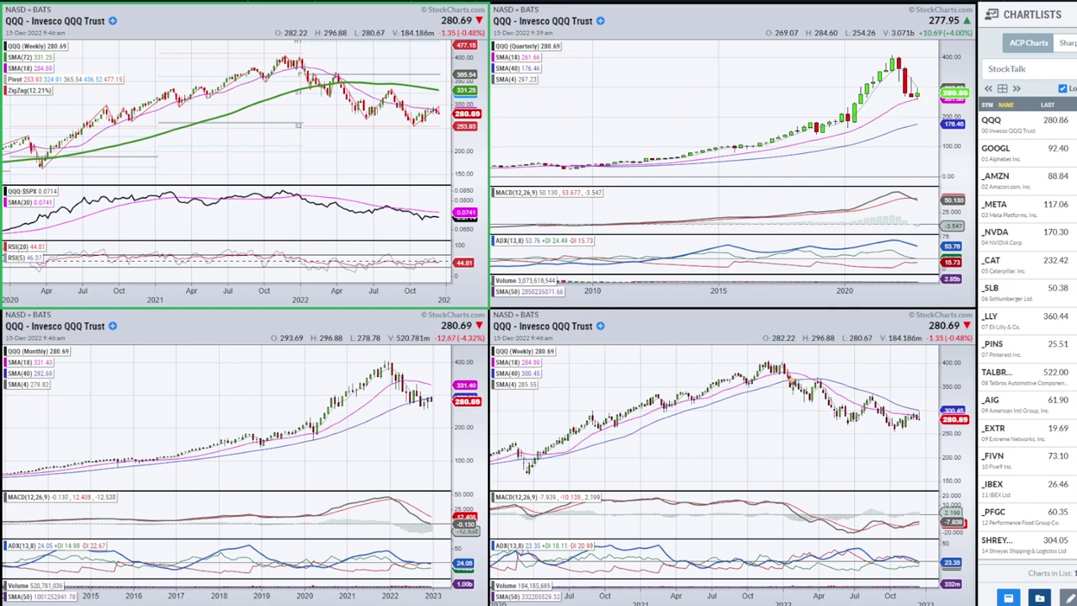
# Trace the 2022 price decline and SMA(18) curve on the monthly chart, underline the rising quarterly SMA(18), and clear the drawings
pyautogui.moveTo(794, 370)
pyautogui.mouseDown()
pyautogui.moveTo(825, 385)
pyautogui.moveTo(406, 380)
pyautogui.moveTo(429, 387)
pyautogui.moveTo(407, 389)
pyautogui.moveTo(424, 384)
pyautogui.moveTo(409, 391)
pyautogui.moveTo(426, 405)
pyautogui.mouseUp()
pyautogui.press('Escape')
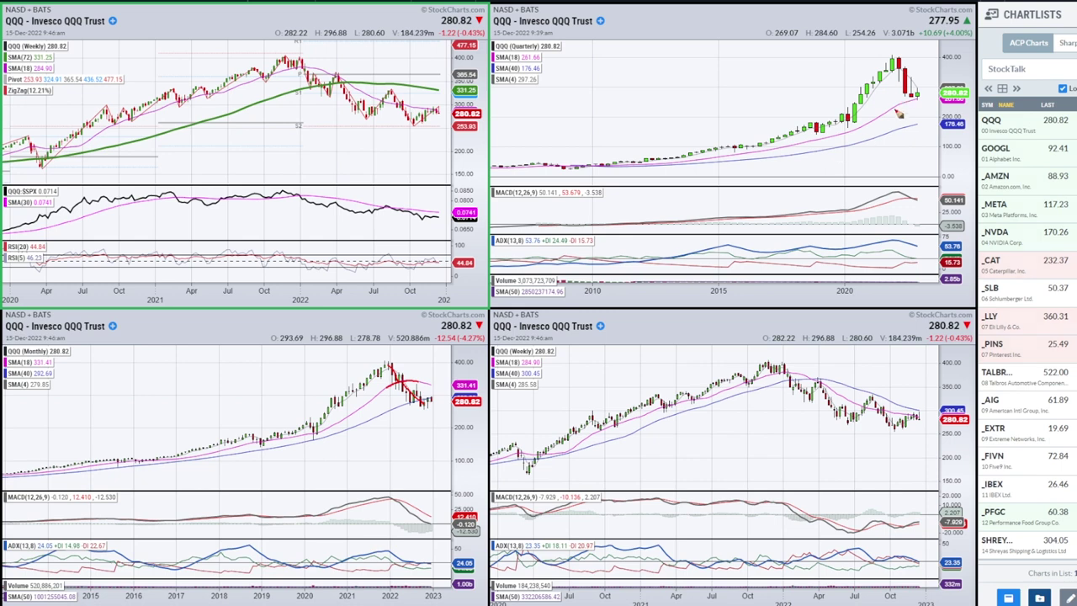
pyautogui.moveTo(891, 117)
pyautogui.mouseDown()
pyautogui.moveTo(929, 101)
pyautogui.moveTo(880, 117)
pyautogui.moveTo(927, 95)
pyautogui.mouseUp()
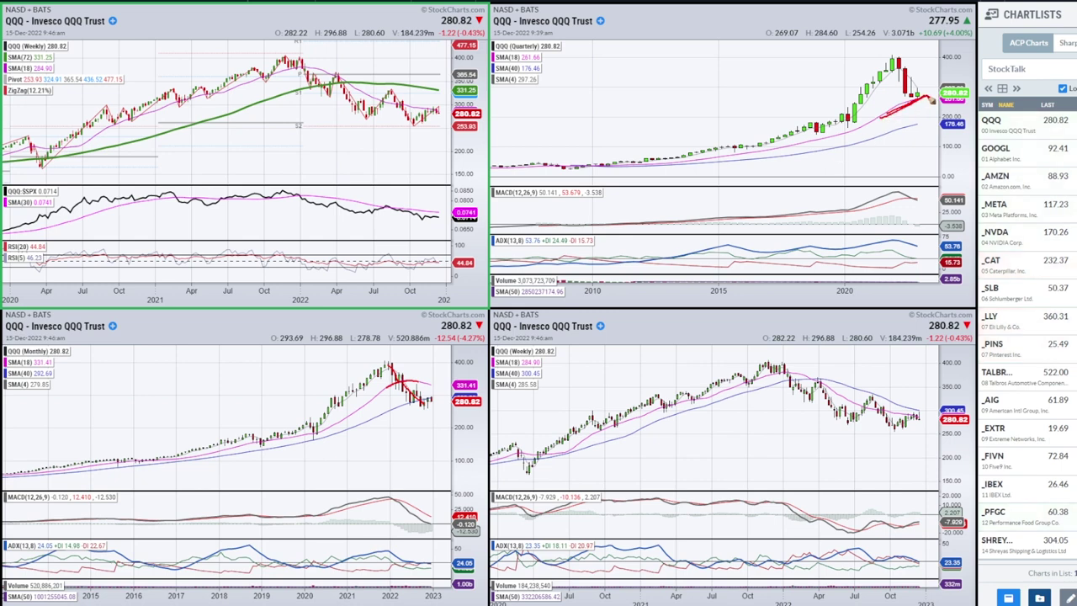
pyautogui.press('e')
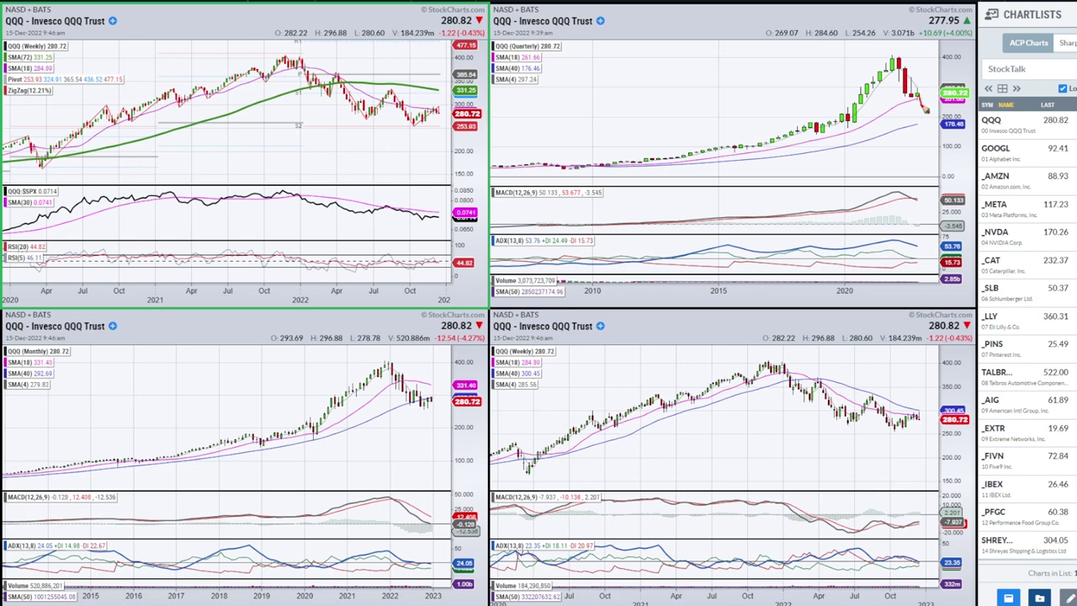
# Mark the latest quarterly candles at the SMA(18) and trace the average's rise beneath price on the quarterly chart
pyautogui.moveTo(925, 105); pyautogui.dragTo(922, 90)
pyautogui.moveTo(817, 145); pyautogui.dragTo(911, 110)
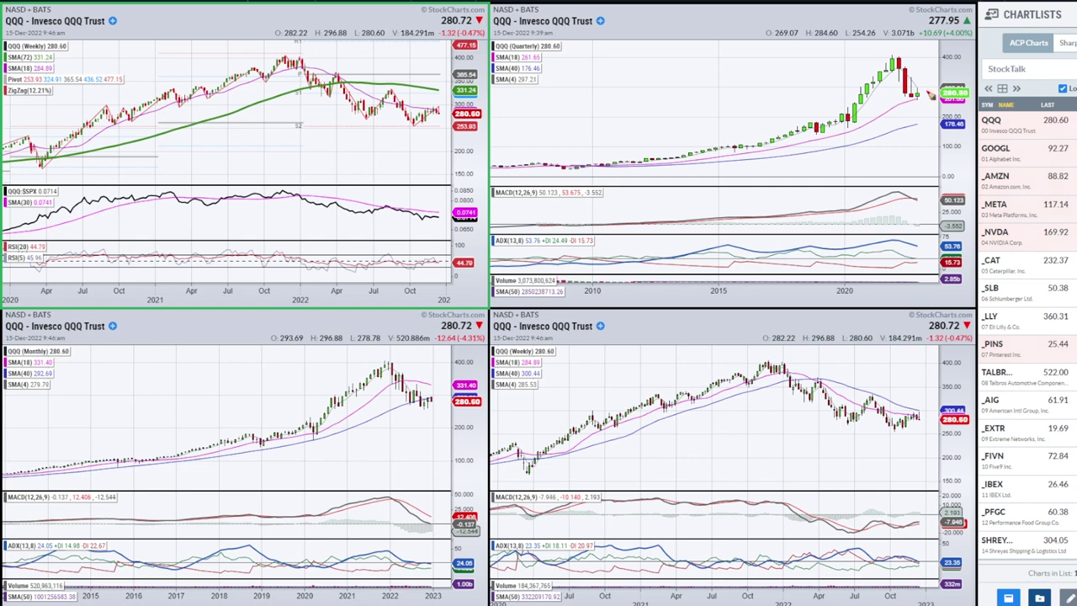
pyautogui.moveTo(897, 107)
pyautogui.mouseDown()
pyautogui.moveTo(923, 100)
pyautogui.moveTo(878, 118)
pyautogui.mouseUp()
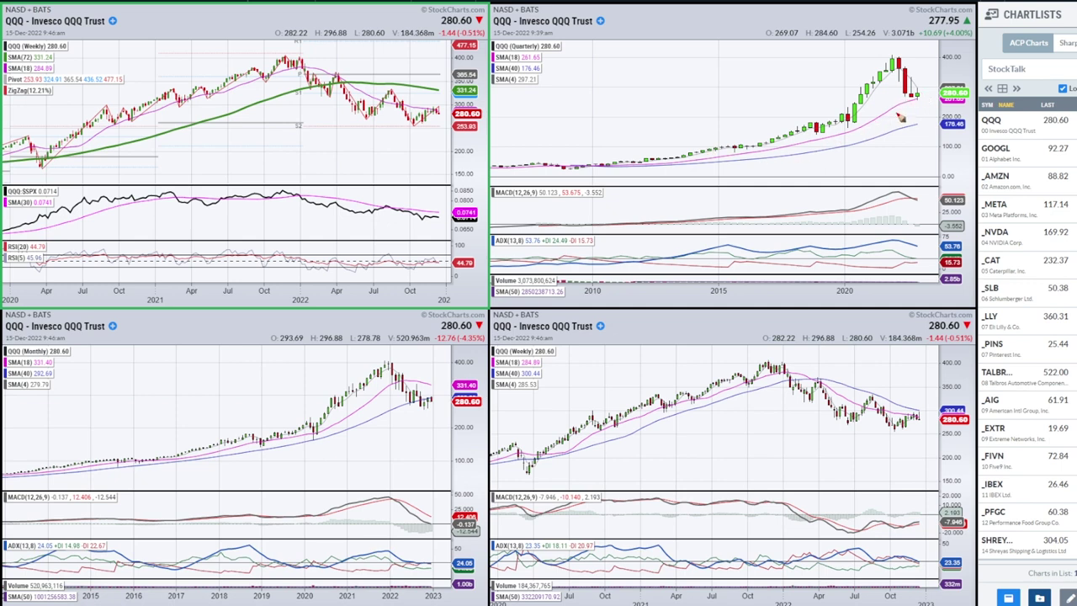
# Circle the latest quarterly candles at the SMA(18), circle the monthly price and MACD peaks, and clear the drawings
pyautogui.moveTo(926, 93)
pyautogui.mouseDown()
pyautogui.moveTo(907, 96)
pyautogui.moveTo(929, 98)
pyautogui.mouseUp()
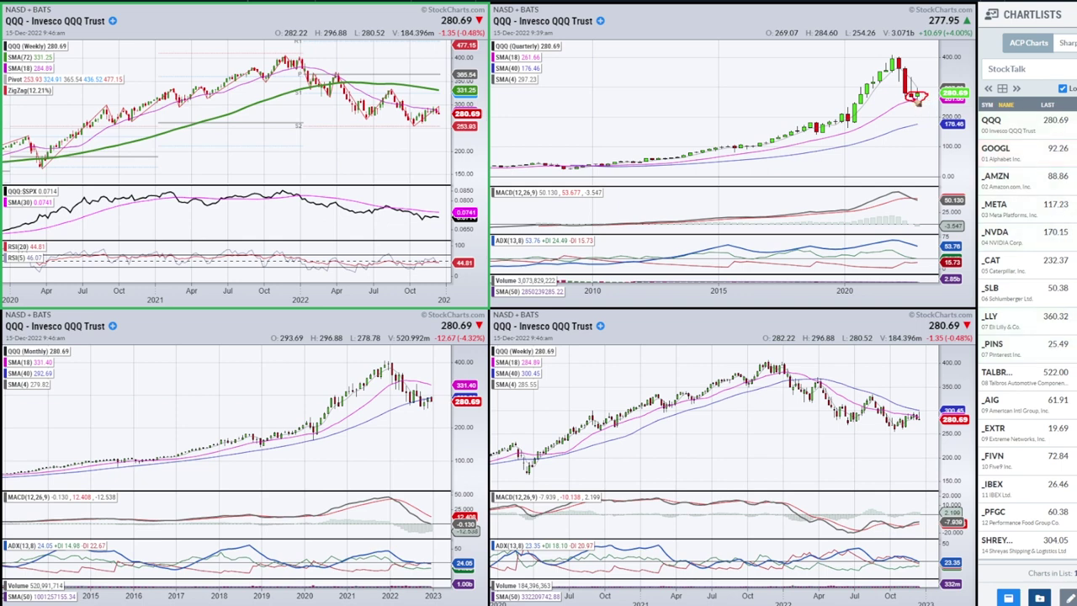
pyautogui.moveTo(387, 368)
pyautogui.mouseDown()
pyautogui.moveTo(399, 360)
pyautogui.moveTo(385, 370)
pyautogui.mouseUp()
pyautogui.moveTo(383, 493)
pyautogui.mouseDown()
pyautogui.moveTo(397, 503)
pyautogui.moveTo(379, 497)
pyautogui.moveTo(391, 519)
pyautogui.mouseUp()
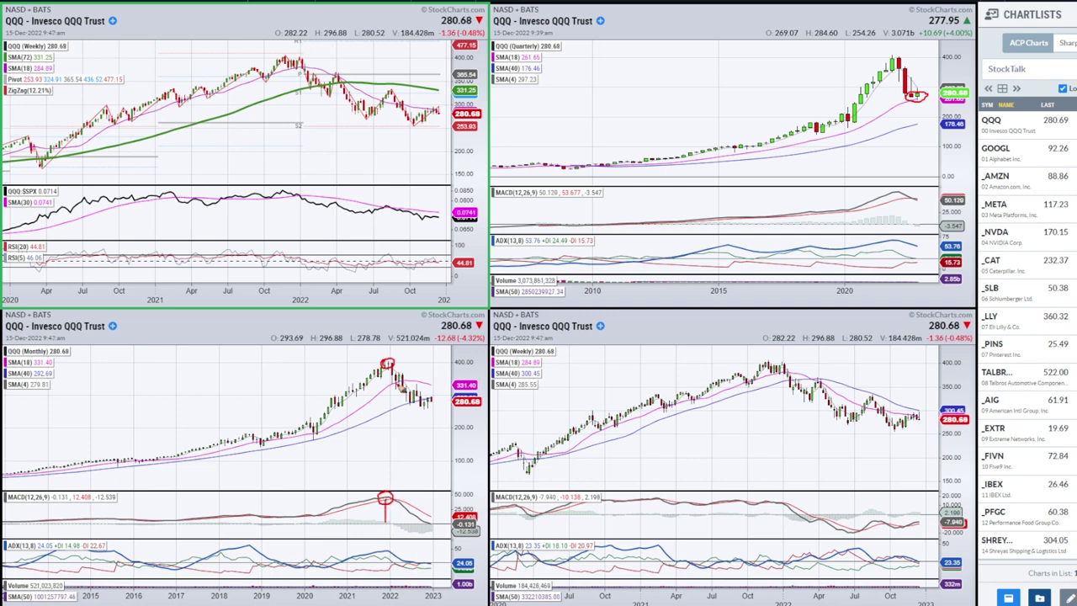
pyautogui.moveTo(371, 364); pyautogui.dragTo(441, 368)
pyautogui.press('e')
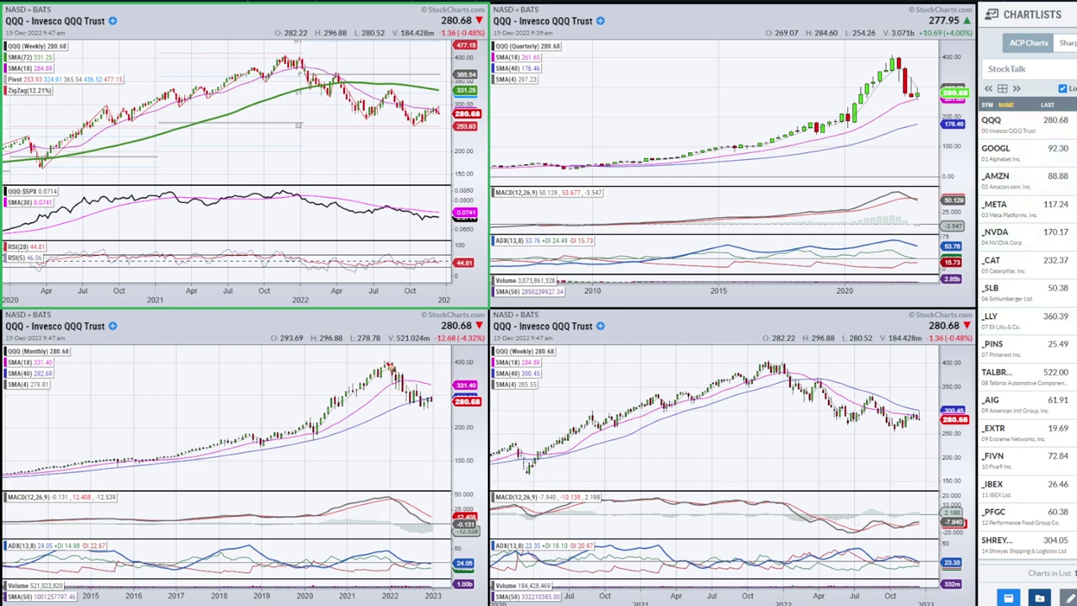
# Trace the monthly price and MACD declines from their peaks, then circle the current monthly MACD at the zero line
pyautogui.moveTo(389, 367); pyautogui.dragTo(408, 388)
pyautogui.moveTo(395, 500)
pyautogui.mouseDown()
pyautogui.moveTo(392, 490)
pyautogui.moveTo(397, 501)
pyautogui.mouseUp()
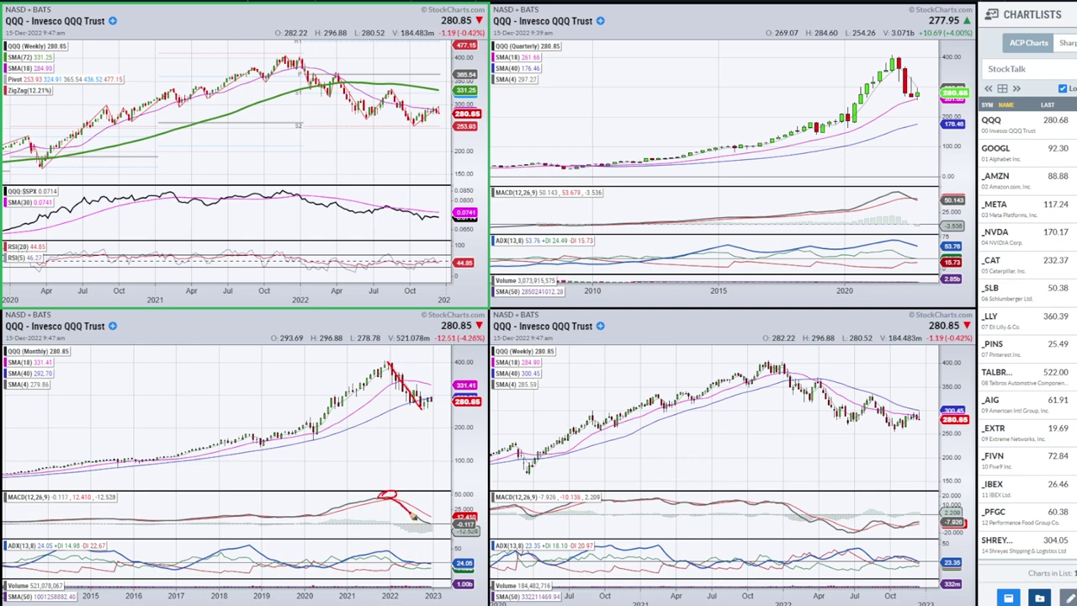
pyautogui.press('Escape')
pyautogui.moveTo(393, 502); pyautogui.dragTo(424, 523)
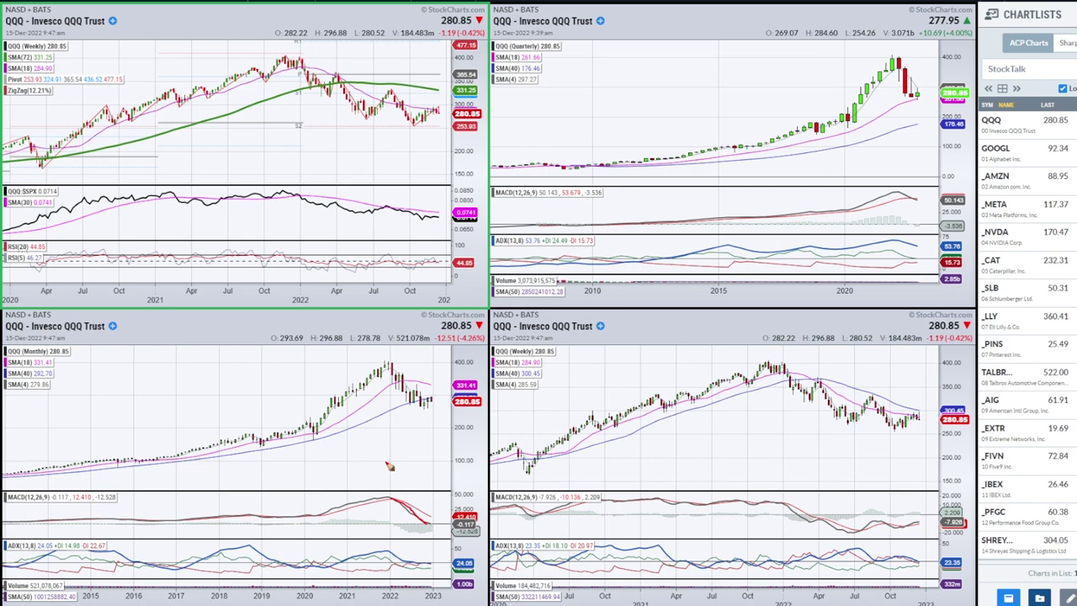
pyautogui.moveTo(418, 529)
pyautogui.mouseDown()
pyautogui.moveTo(434, 514)
pyautogui.moveTo(436, 533)
pyautogui.moveTo(417, 525)
pyautogui.mouseUp()
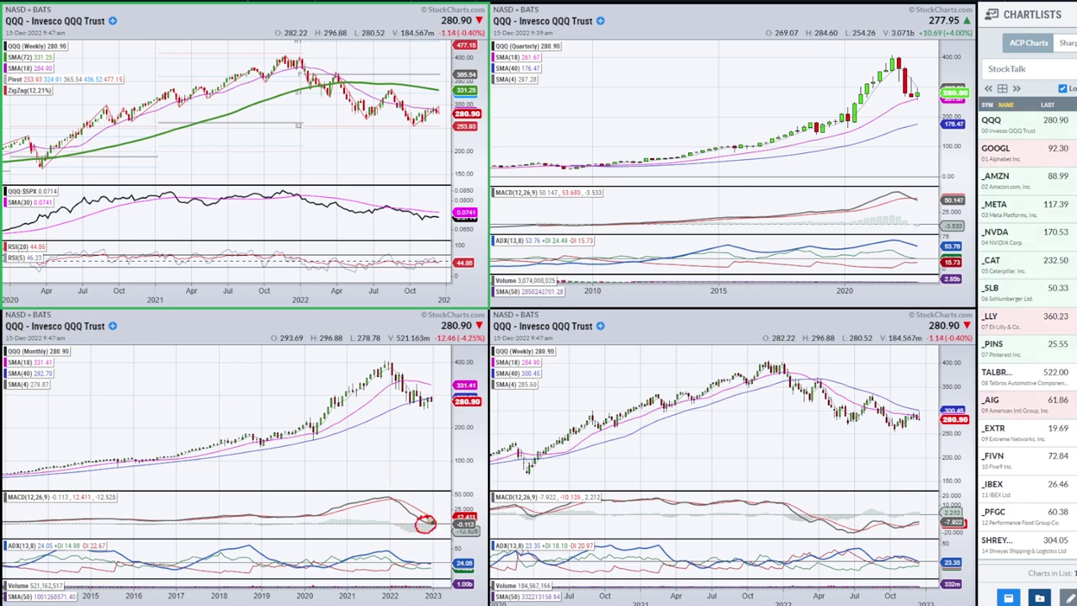
# Circle the quarterly candles at the SMA(18), mark the June and October lows in the weekly price and MACD, and clear everything
pyautogui.moveTo(915, 95); pyautogui.dragTo(919, 111)
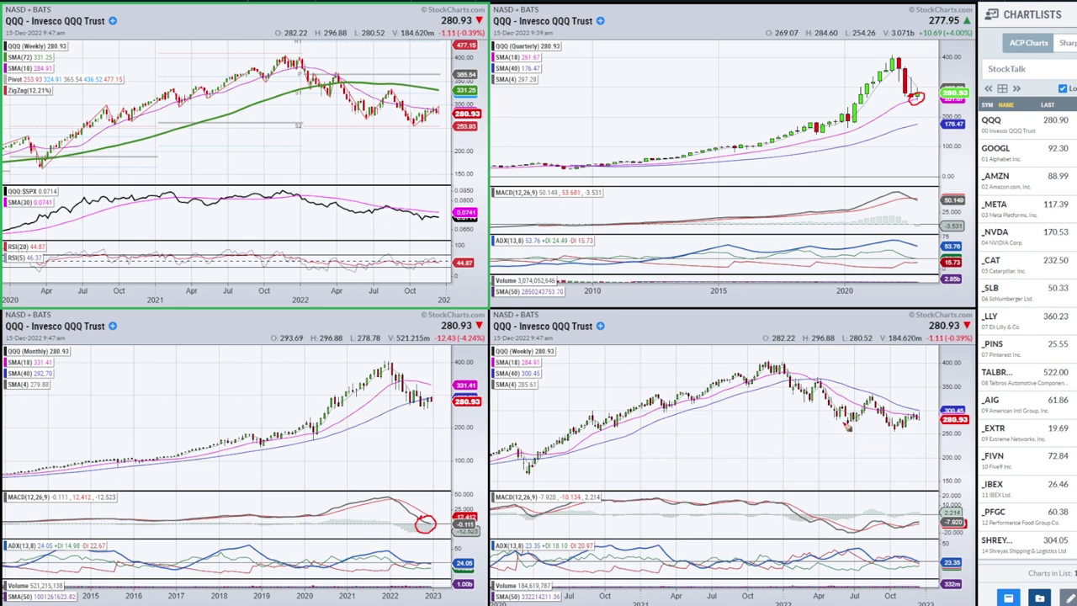
pyautogui.moveTo(850, 428)
pyautogui.mouseDown()
pyautogui.moveTo(874, 401)
pyautogui.moveTo(897, 431)
pyautogui.mouseUp()
pyautogui.moveTo(855, 537); pyautogui.dragTo(904, 532)
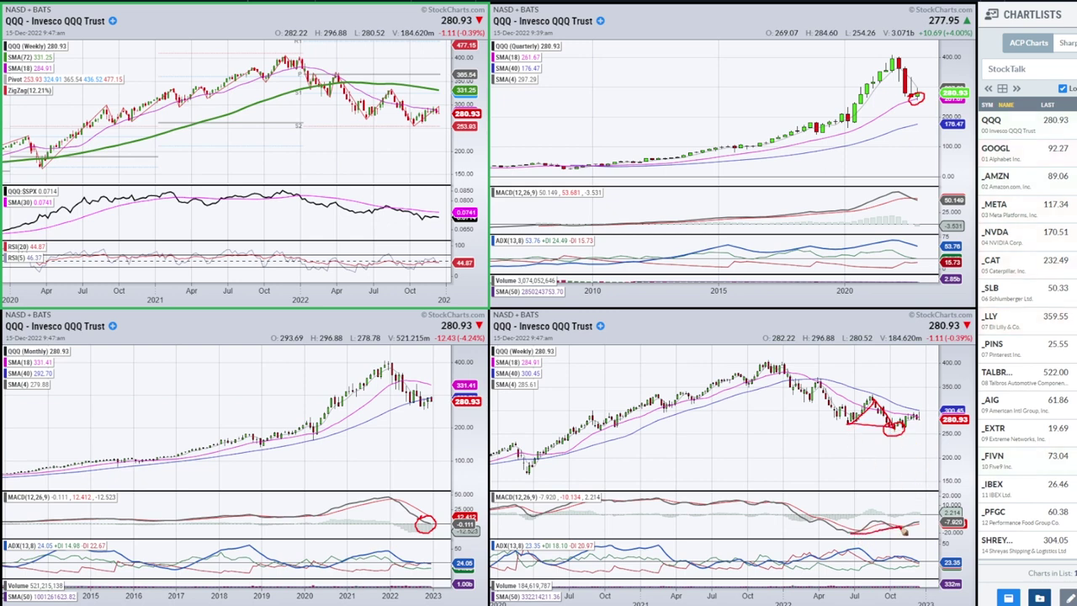
pyautogui.press('e')
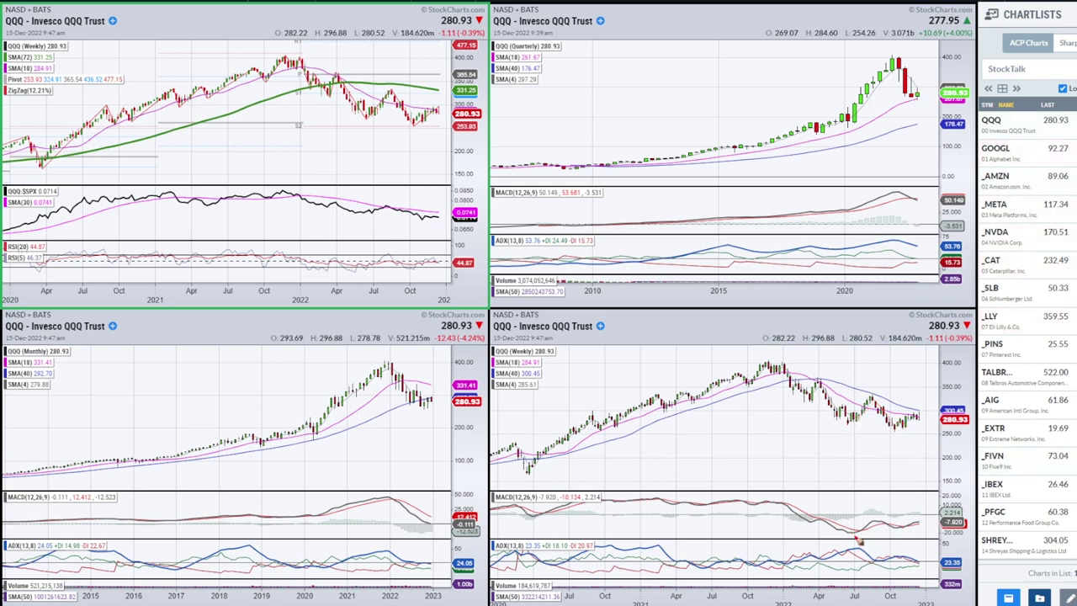
# Underline the rising weekly MACD lows, mark the falling ADX above a horizontal line, draw an upward arrow from the October price low, and clear everything
pyautogui.moveTo(852, 537); pyautogui.dragTo(906, 530)
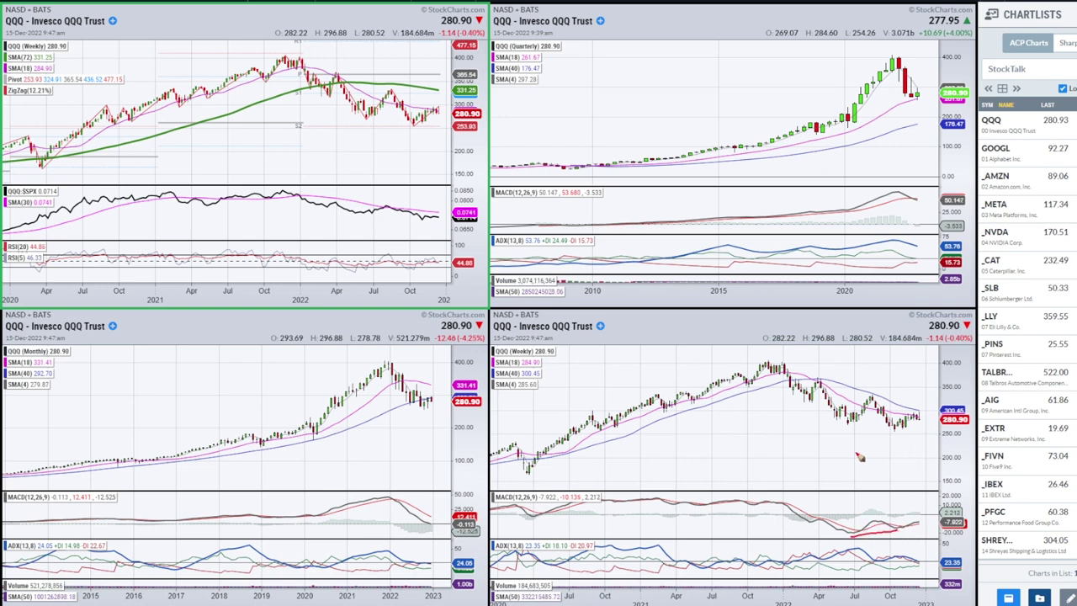
pyautogui.moveTo(852, 551)
pyautogui.mouseDown()
pyautogui.moveTo(907, 556)
pyautogui.moveTo(799, 567)
pyautogui.mouseUp()
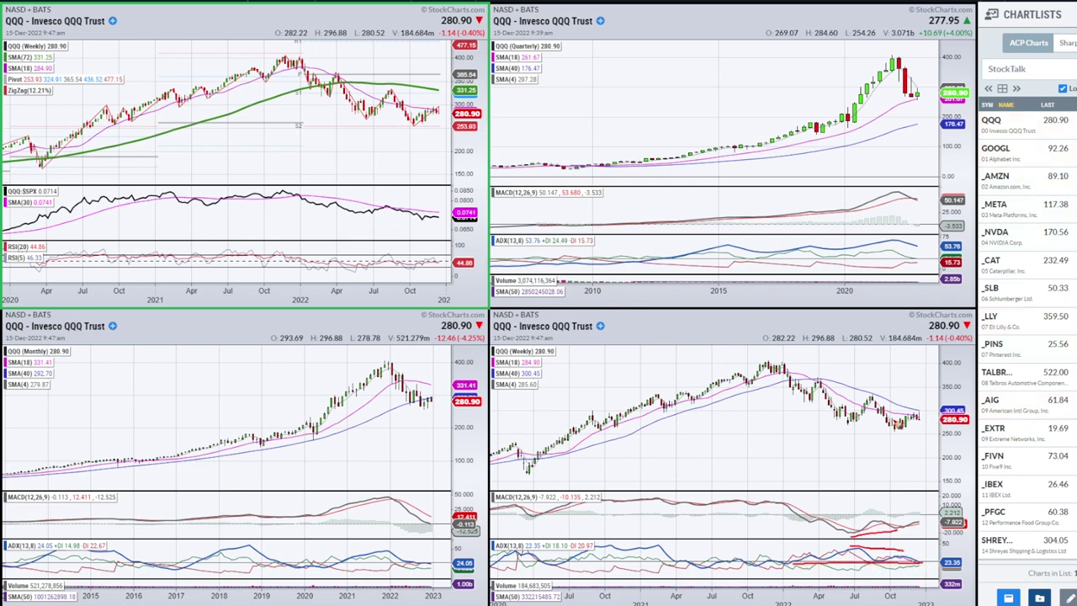
pyautogui.moveTo(904, 428); pyautogui.dragTo(933, 378)
pyautogui.moveTo(933, 378)
pyautogui.mouseDown()
pyautogui.moveTo(920, 390)
pyautogui.moveTo(937, 393)
pyautogui.mouseUp()
pyautogui.press('e')
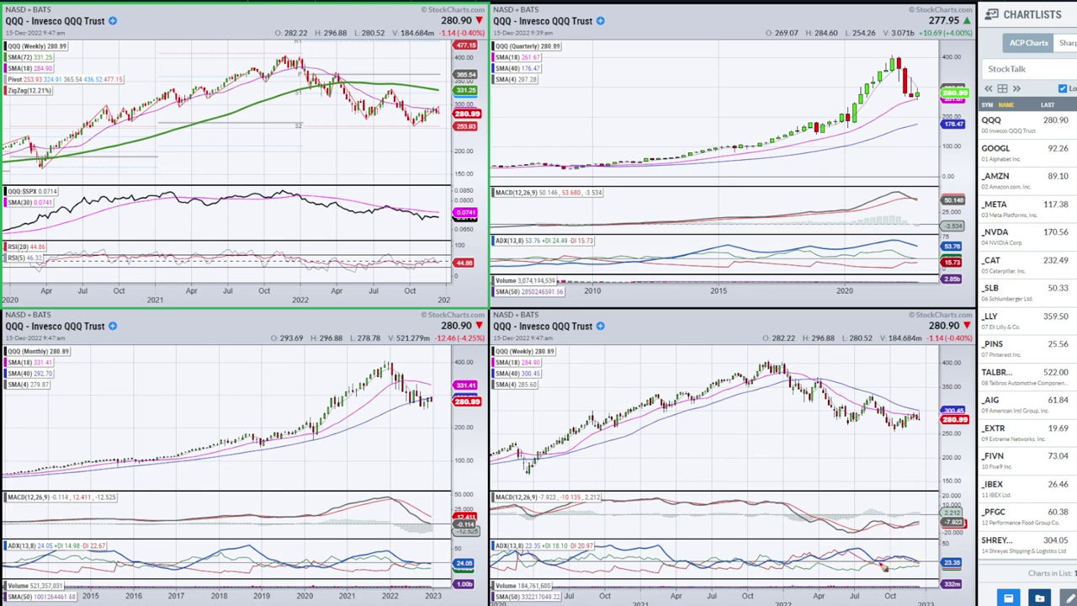
# Draw an upward arrow in the weekly ADX panel, circle the MACD base, trace the price rise from October, and clear the drawings
pyautogui.moveTo(882, 564)
pyautogui.mouseDown()
pyautogui.moveTo(921, 513)
pyautogui.moveTo(837, 522)
pyautogui.moveTo(925, 530)
pyautogui.moveTo(895, 511)
pyautogui.mouseUp()
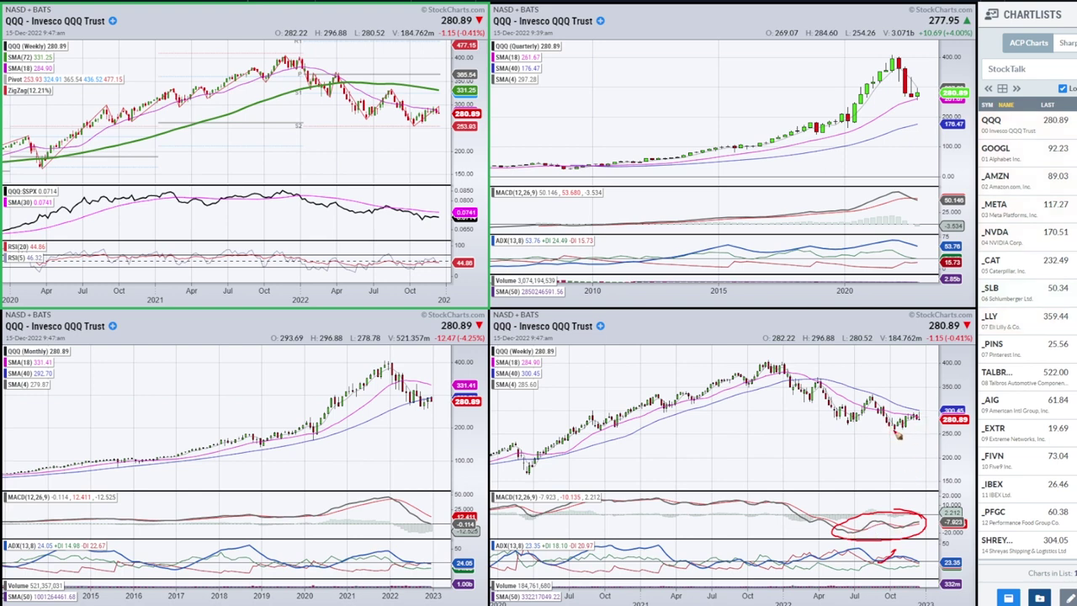
pyautogui.moveTo(897, 434); pyautogui.dragTo(920, 417)
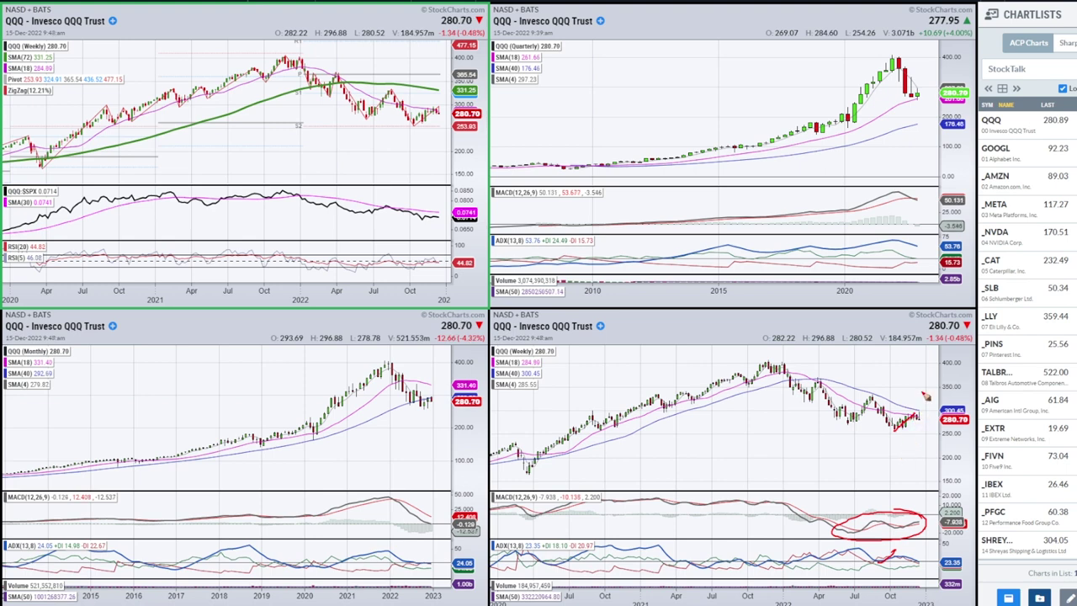
pyautogui.press('e')
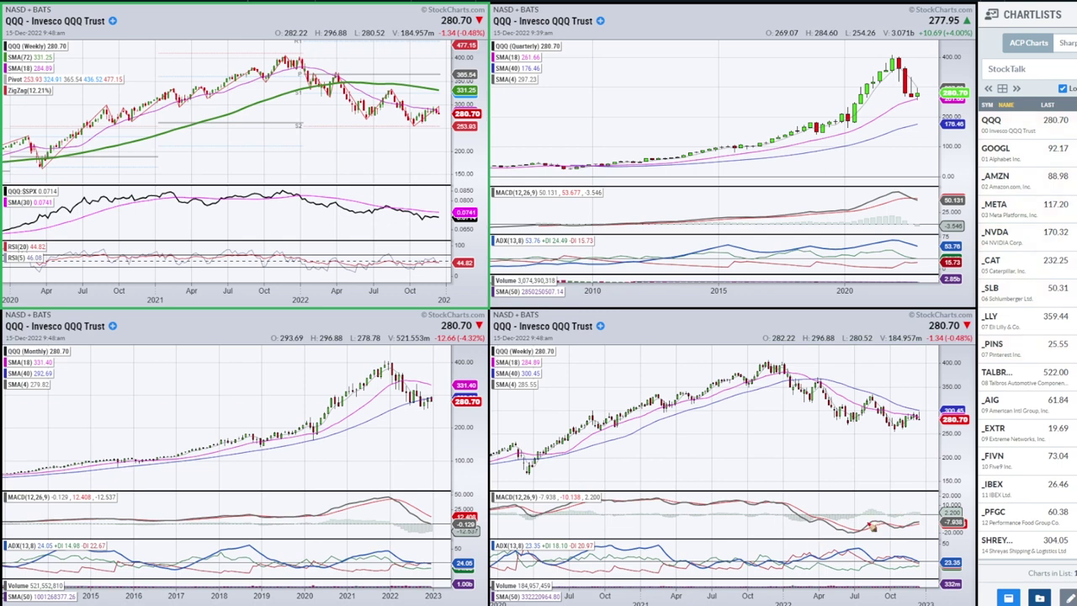
# Underline the weekly MACD lows again, draw the price projection upward from October, retrace the rebound, and clear all drawings
pyautogui.moveTo(857, 536); pyautogui.dragTo(915, 525)
pyautogui.moveTo(903, 428); pyautogui.dragTo(926, 372)
pyautogui.press('e')
pyautogui.moveTo(897, 432)
pyautogui.mouseDown()
pyautogui.moveTo(919, 420)
pyautogui.moveTo(893, 413)
pyautogui.moveTo(922, 413)
pyautogui.mouseUp()
pyautogui.press('Escape')
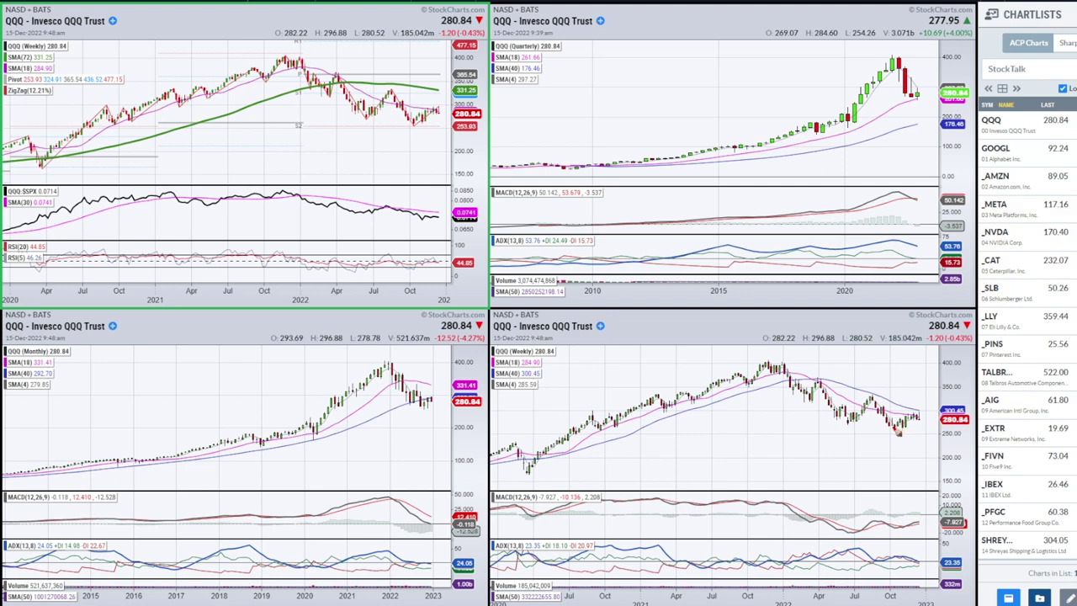
# Underline the weekly June and October lows, project the price sharply upward, mark the rise in the weekly MACD, and clear the drawings
pyautogui.moveTo(847, 419)
pyautogui.mouseDown()
pyautogui.moveTo(899, 429)
pyautogui.moveTo(914, 390)
pyautogui.mouseUp()
pyautogui.moveTo(912, 527); pyautogui.dragTo(921, 515)
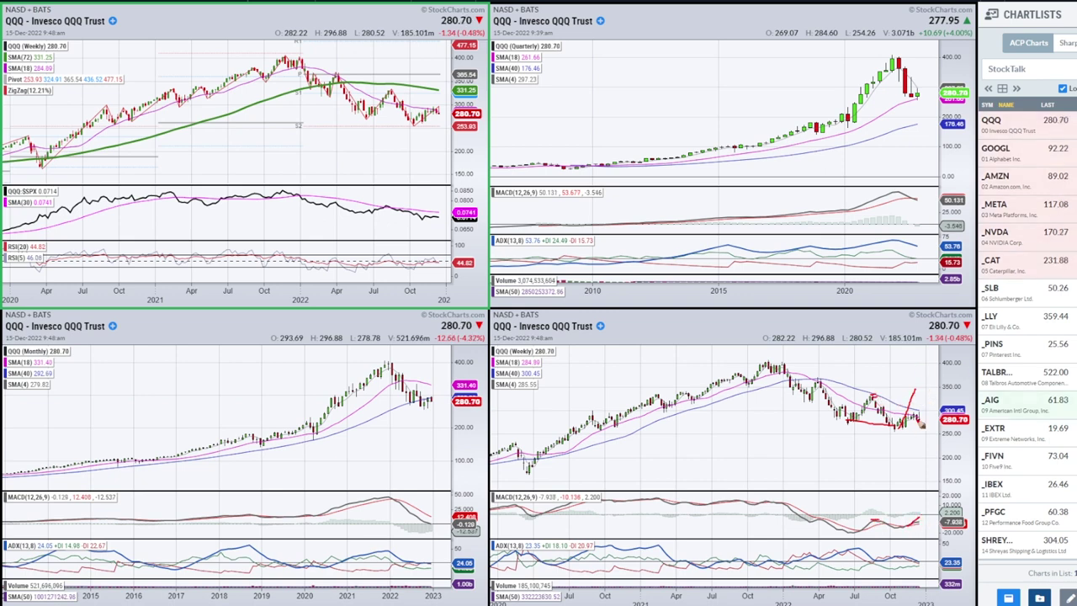
pyautogui.press('e')
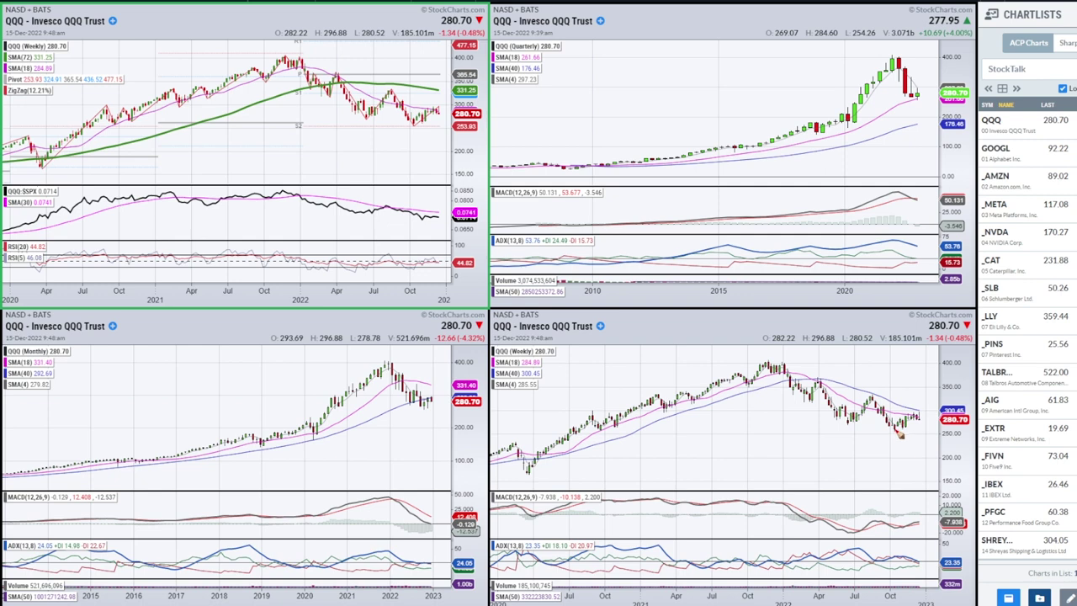
# Draw an upward arrow along the weekly rebound from the October low, clear it, retrace the rebound, and clear again
pyautogui.moveTo(897, 433); pyautogui.dragTo(917, 418)
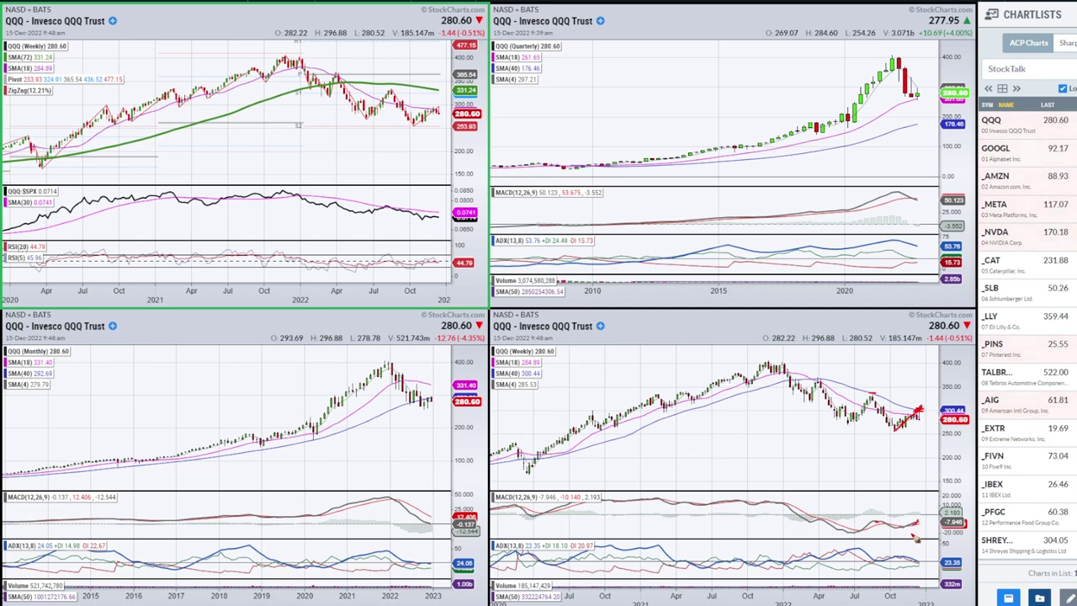
pyautogui.press('e')
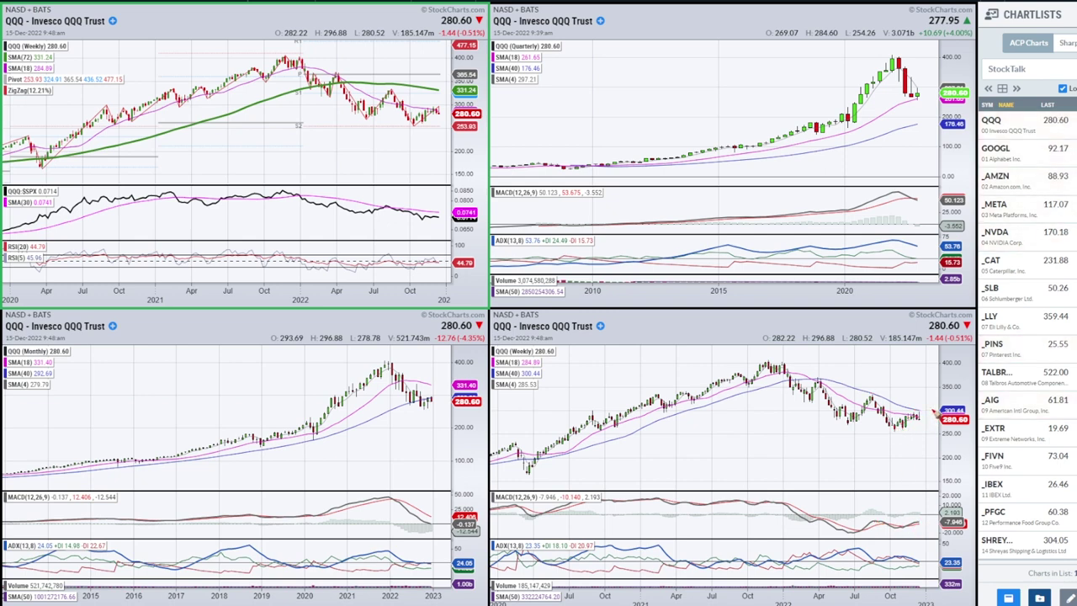
pyautogui.moveTo(893, 430); pyautogui.dragTo(917, 415)
pyautogui.moveTo(915, 419)
pyautogui.mouseDown()
pyautogui.moveTo(924, 410)
pyautogui.moveTo(914, 417)
pyautogui.mouseUp()
pyautogui.press('e')
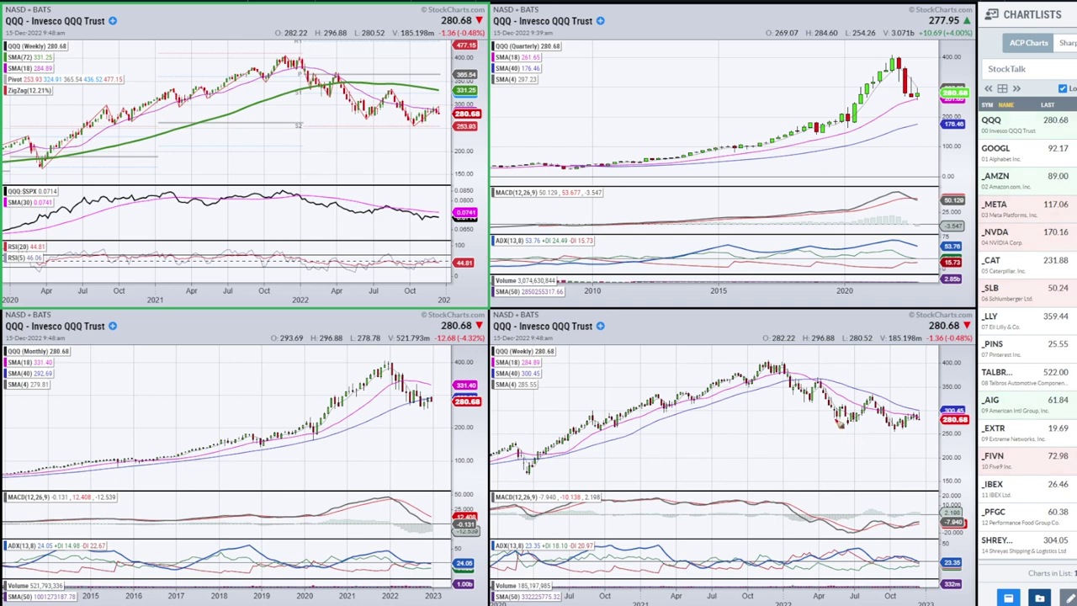
# Change the period of the quarterly QQQ chart to Daily
pyautogui.click(599, 79)
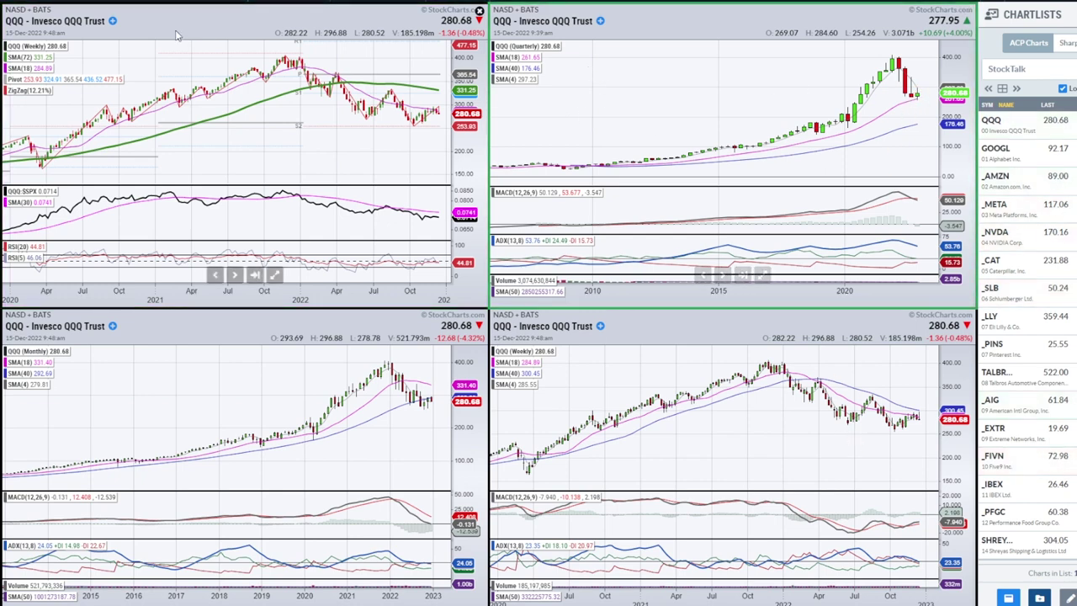
pyautogui.click(289, 2)
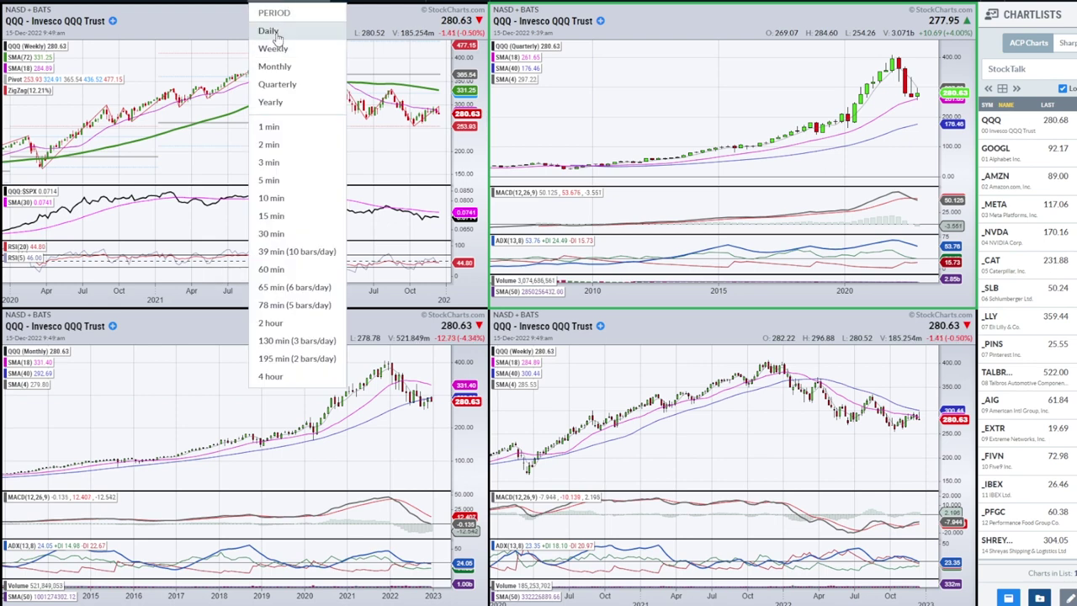
pyautogui.click(277, 32)
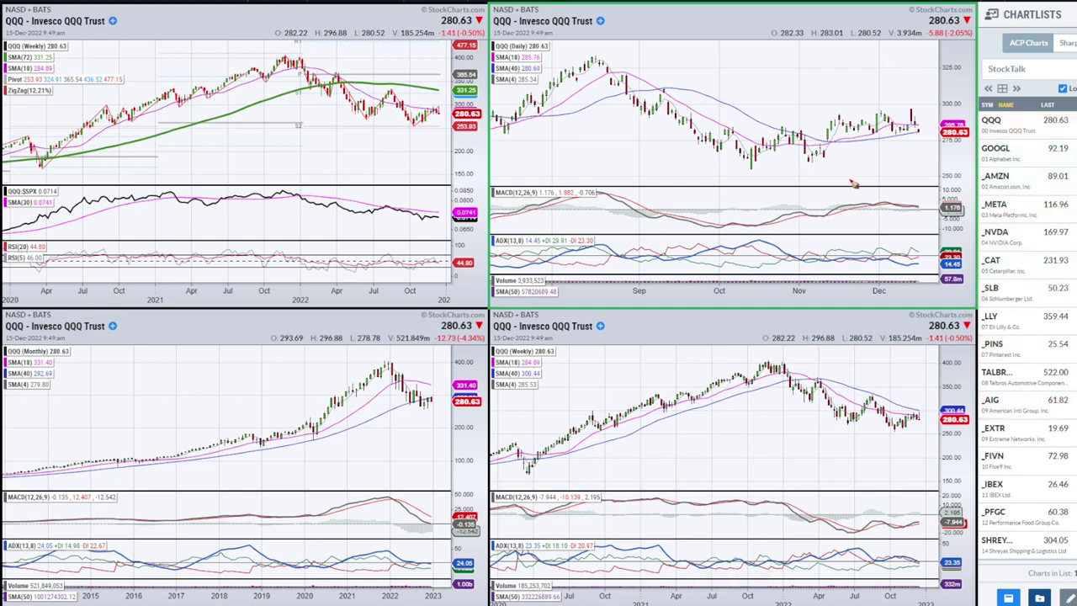
# Draw an upward arrow from the weekly October low, mark the recent daily candles and daily ADX area, and clear everything
pyautogui.moveTo(901, 432); pyautogui.dragTo(920, 421)
pyautogui.moveTo(893, 431)
pyautogui.mouseDown()
pyautogui.moveTo(934, 388)
pyautogui.moveTo(935, 402)
pyautogui.mouseUp()
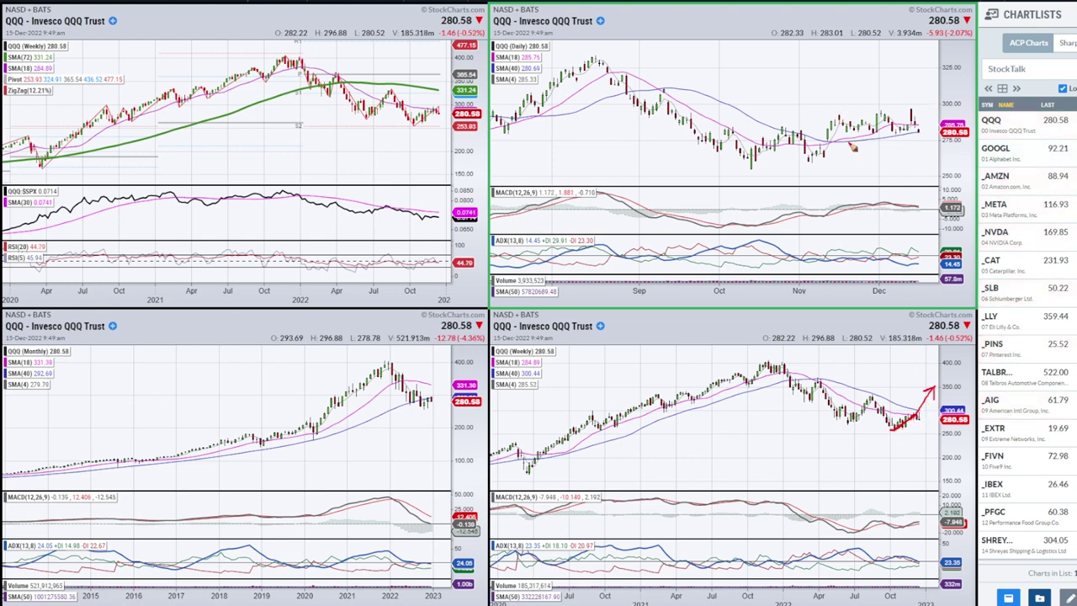
pyautogui.moveTo(927, 112)
pyautogui.mouseDown()
pyautogui.moveTo(774, 135)
pyautogui.moveTo(858, 172)
pyautogui.moveTo(855, 107)
pyautogui.mouseUp()
pyautogui.moveTo(924, 252)
pyautogui.mouseDown()
pyautogui.moveTo(850, 236)
pyautogui.moveTo(814, 268)
pyautogui.moveTo(926, 262)
pyautogui.moveTo(889, 223)
pyautogui.mouseUp()
pyautogui.press('e')
# Circle and underline the November to December daily ADX, trace the daily price rise from the November low, and clear the drawings
pyautogui.moveTo(806, 257); pyautogui.dragTo(914, 257)
pyautogui.moveTo(831, 251)
pyautogui.mouseDown()
pyautogui.moveTo(884, 248)
pyautogui.moveTo(905, 259)
pyautogui.moveTo(919, 244)
pyautogui.moveTo(831, 242)
pyautogui.moveTo(849, 267)
pyautogui.moveTo(918, 263)
pyautogui.mouseUp()
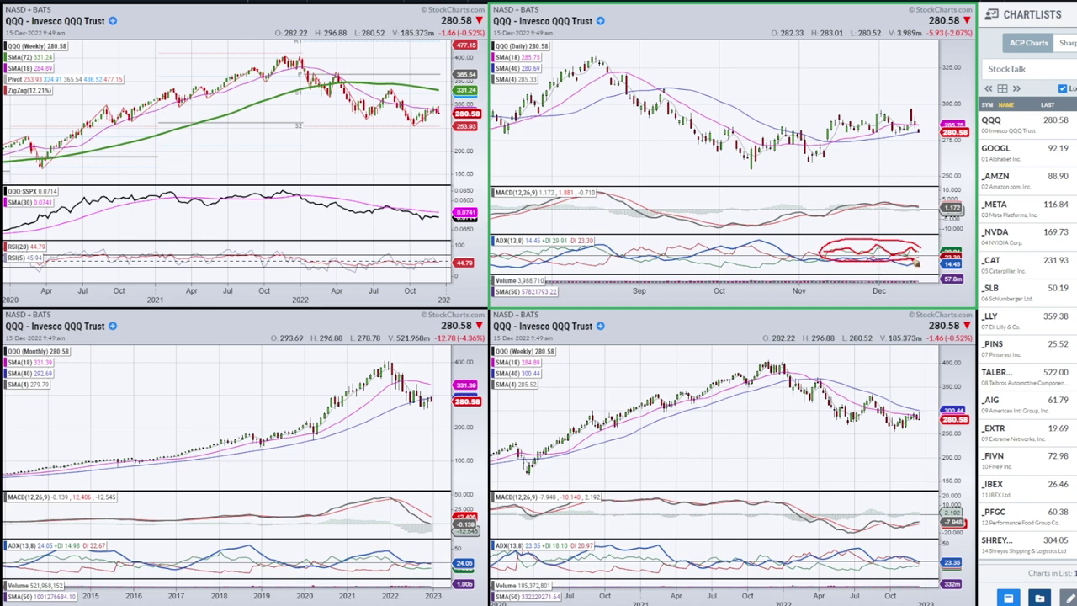
pyautogui.moveTo(811, 259); pyautogui.dragTo(920, 259)
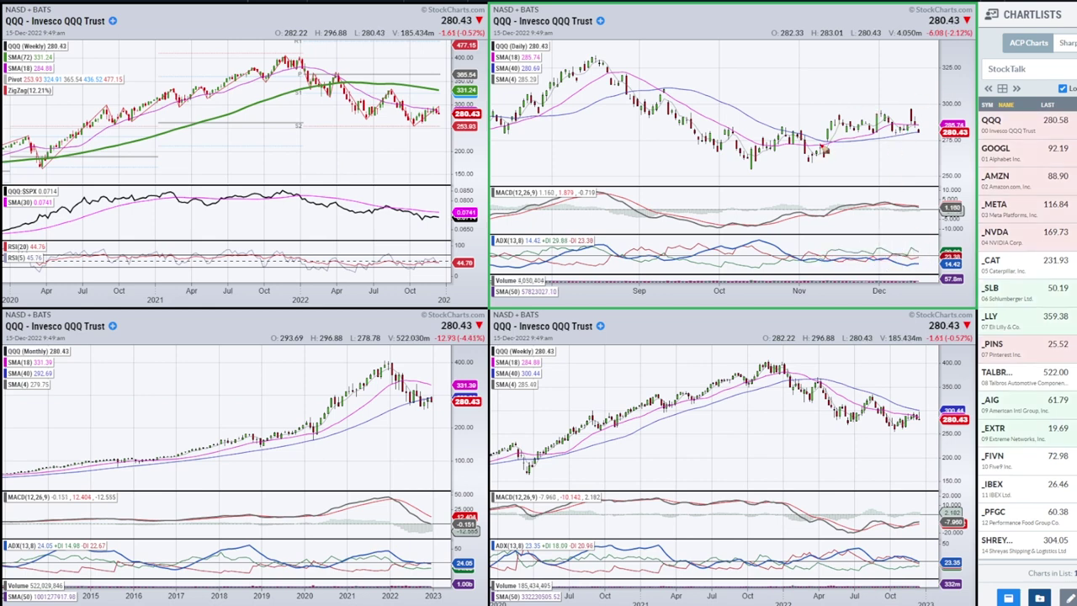
pyautogui.moveTo(822, 153)
pyautogui.mouseDown()
pyautogui.moveTo(884, 116)
pyautogui.moveTo(854, 111)
pyautogui.moveTo(901, 136)
pyautogui.moveTo(889, 112)
pyautogui.moveTo(910, 113)
pyautogui.mouseUp()
pyautogui.press('e')
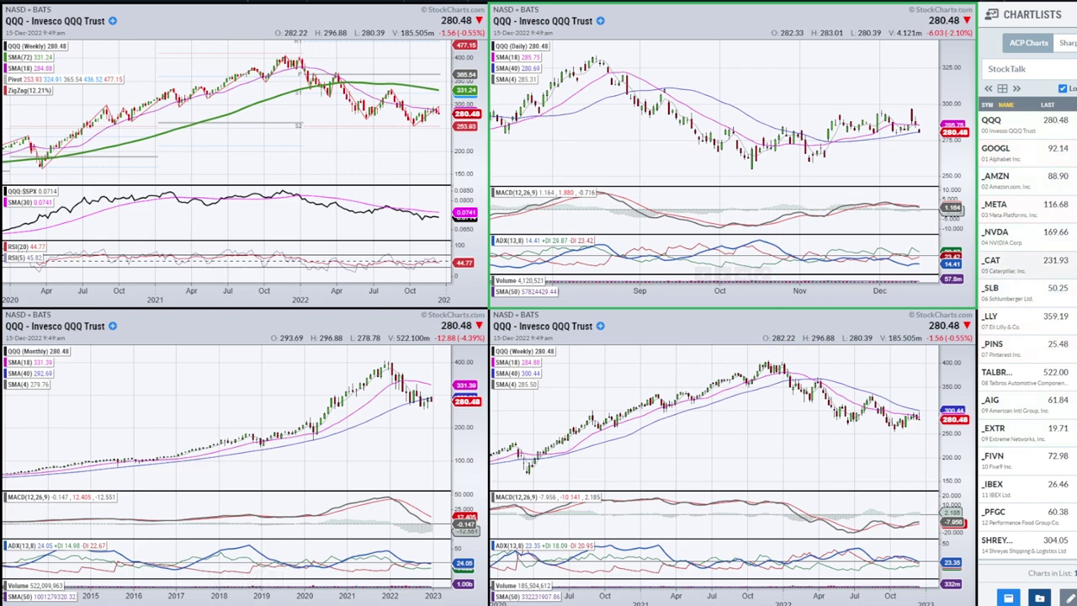
# Enlarge the weekly chart, draw a falling trendline over QQQ:$SPX from its late-2021 peak, undo the line, and restore the four-chart layout
pyautogui.click(274, 274)
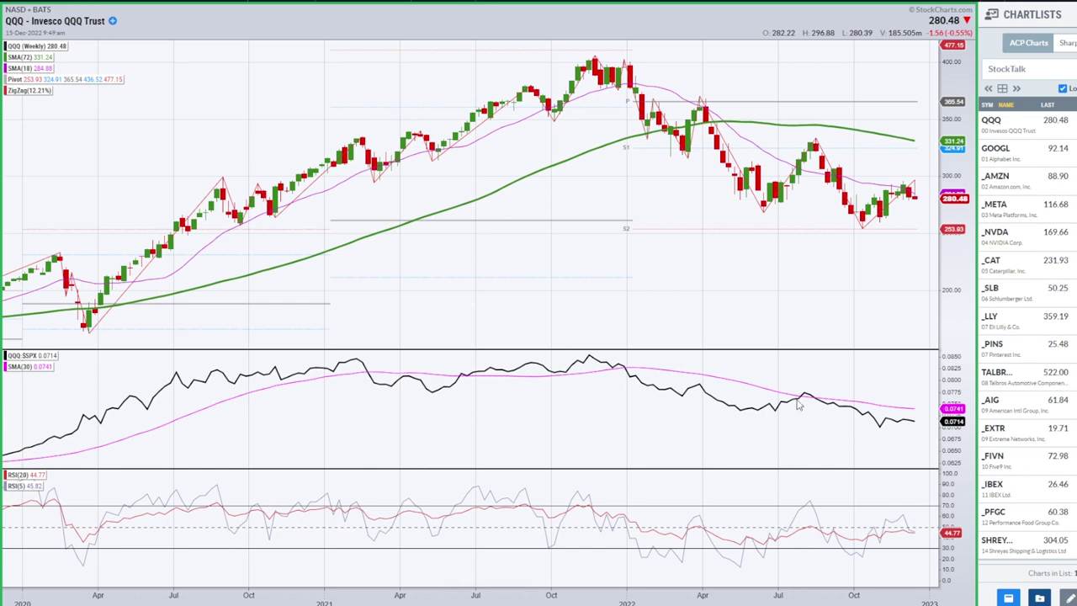
pyautogui.moveTo(589, 358); pyautogui.dragTo(929, 416)
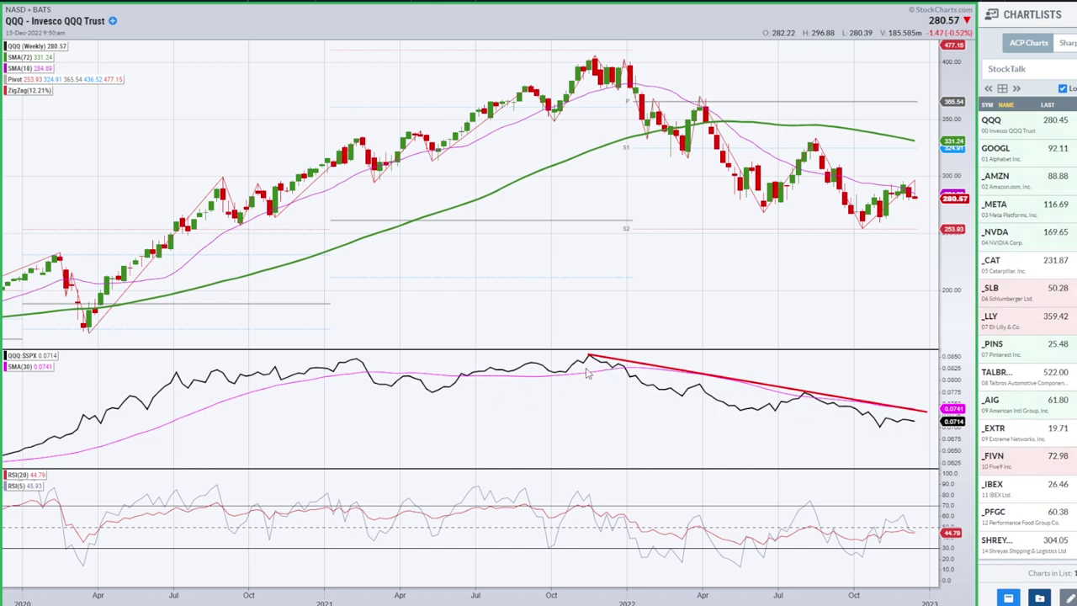
pyautogui.hotkey('ctrl', 'z')
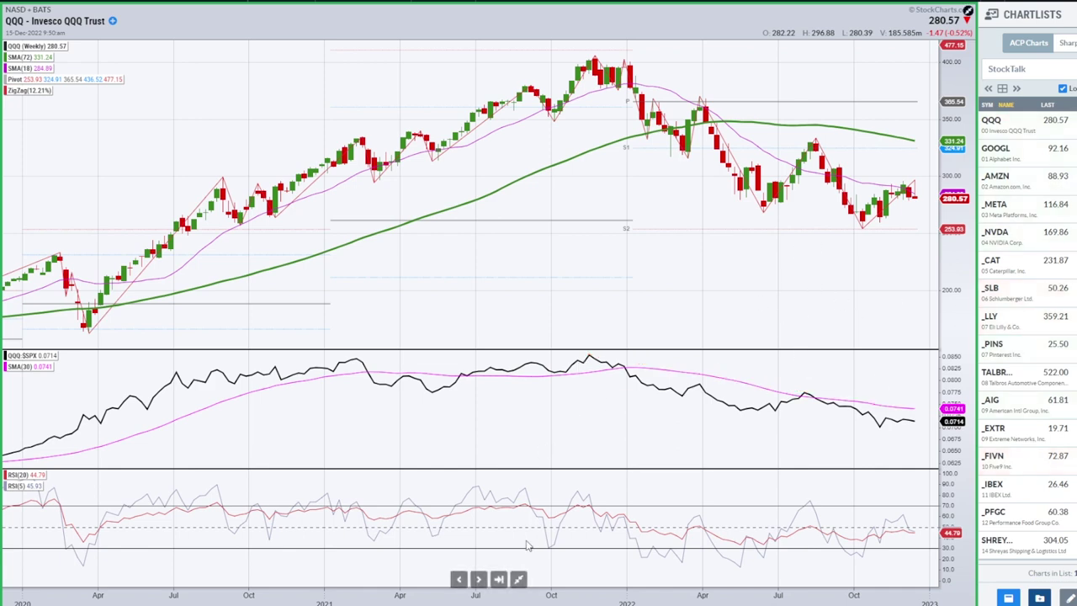
pyautogui.click(519, 581)
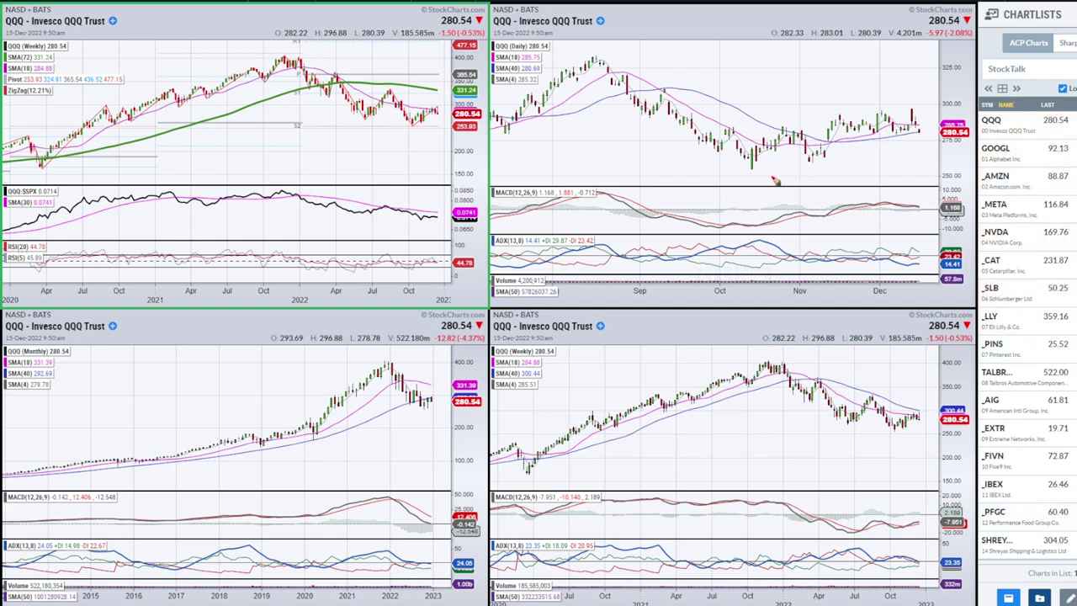
# Draw a rising straight trendline under QQQ's October and November lows on the daily chart
pyautogui.moveTo(752, 171); pyautogui.dragTo(939, 144)
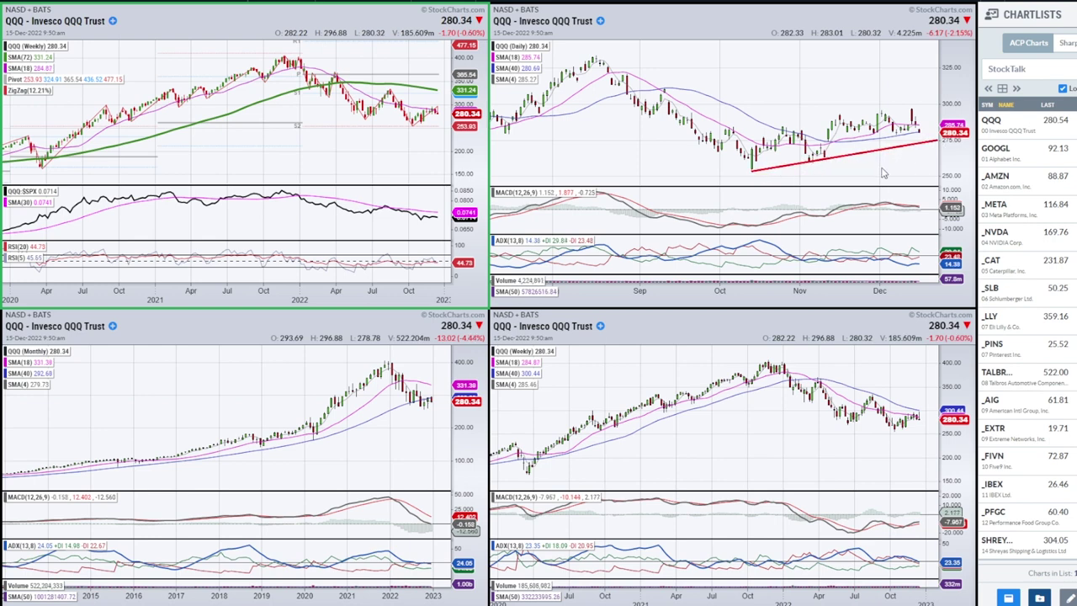
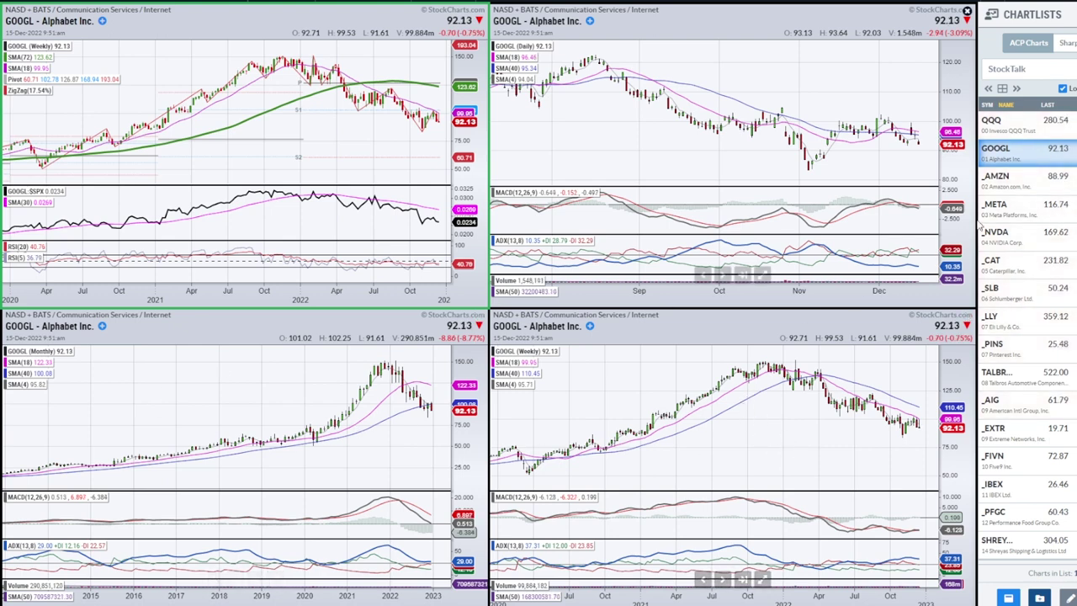
# Load _AMZN and, in its enlarged weekly chart, draw a falling trendline over _AMZN:$SPX from the mid-2020 peak before restoring the layout
pyautogui.press('Down')
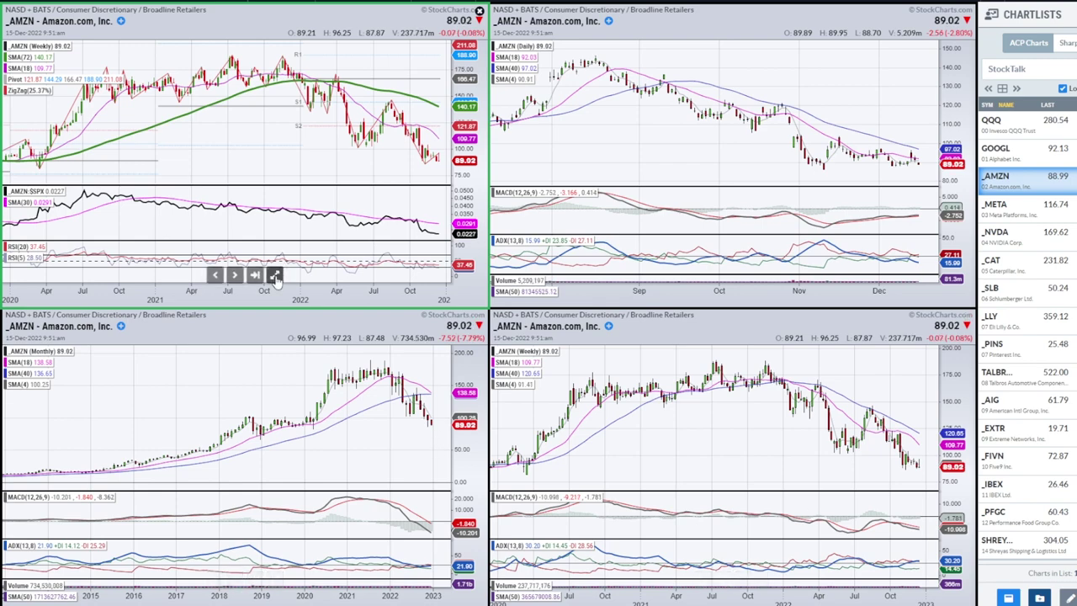
pyautogui.click(275, 276)
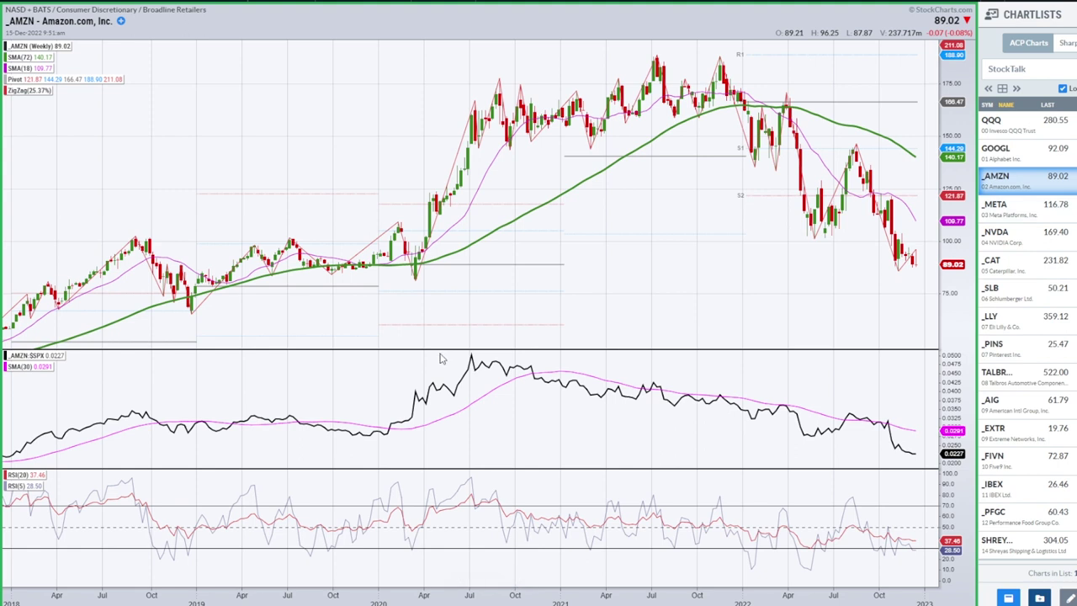
pyautogui.moveTo(472, 358)
pyautogui.mouseDown()
pyautogui.moveTo(924, 415)
pyautogui.moveTo(922, 425)
pyautogui.mouseUp()
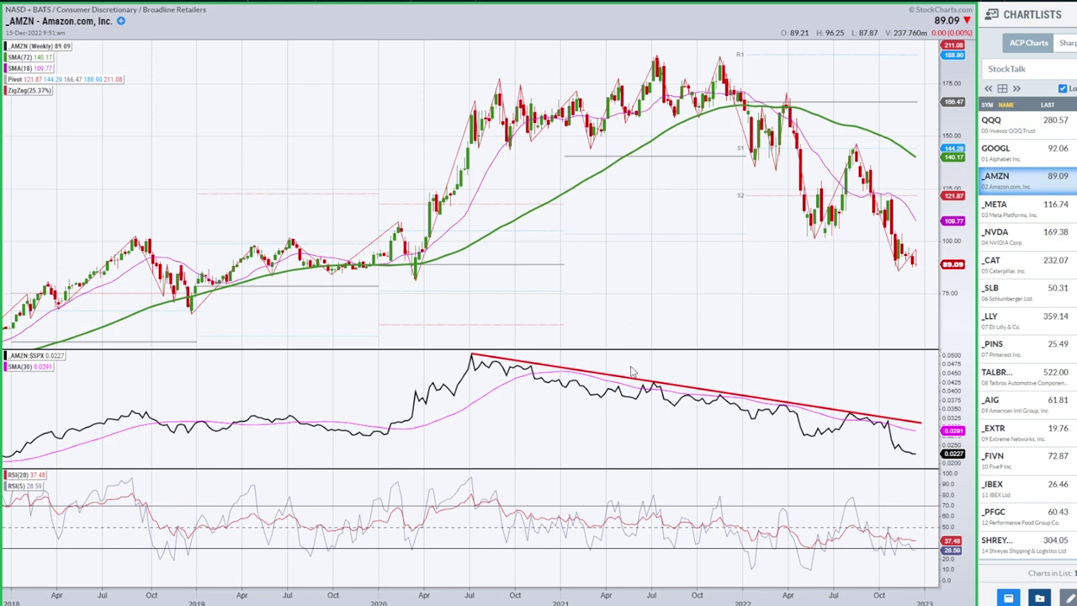
pyautogui.click(519, 580)
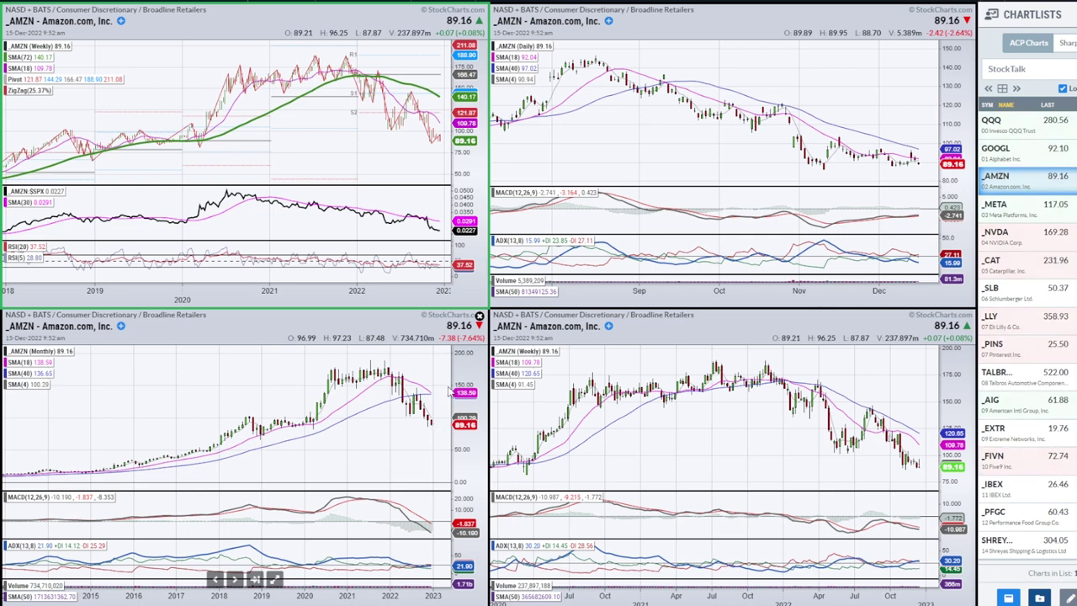
# Load _META, trace the monthly MACD decline and circle its fall through zero, and clear the marks
pyautogui.click(1023, 217)
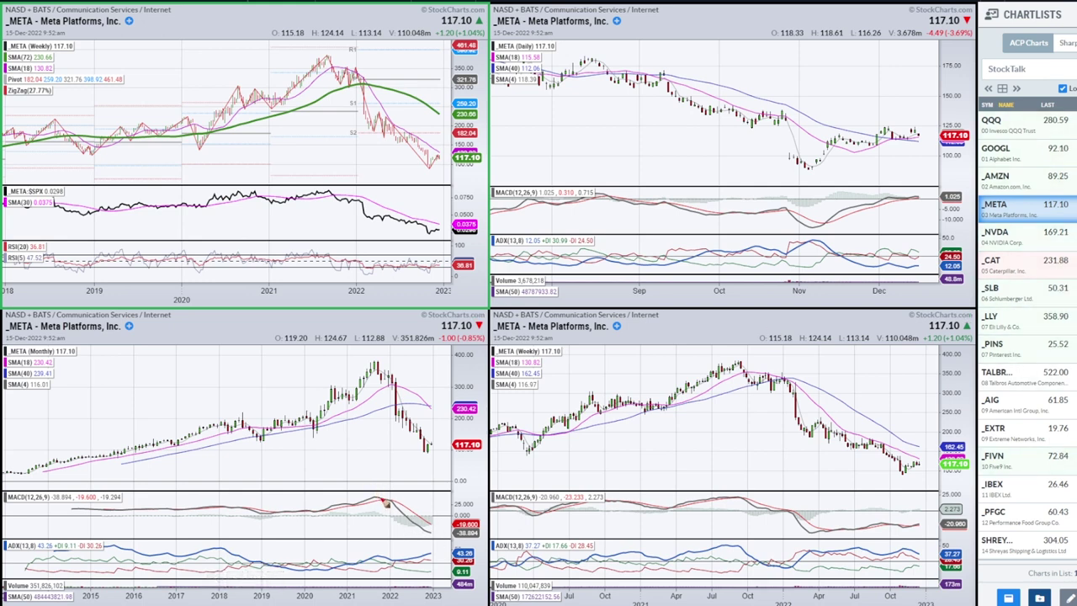
pyautogui.moveTo(378, 501); pyautogui.dragTo(419, 518)
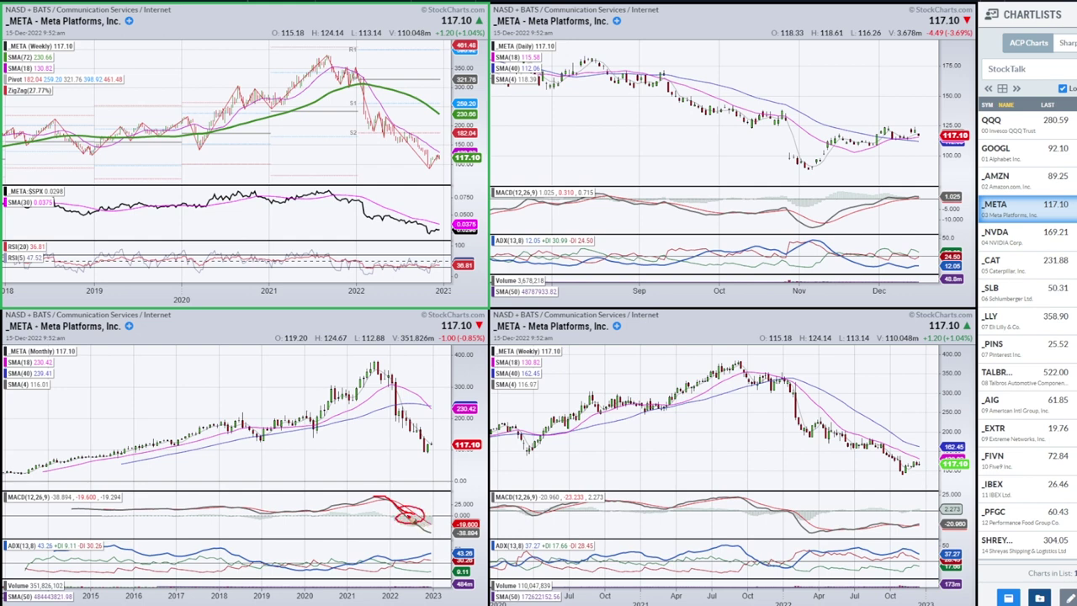
pyautogui.press('e')
# Trace the monthly MACD's latest drop with an upward turn, clear it, and mark a rebound from the monthly price low
pyautogui.moveTo(411, 520); pyautogui.dragTo(434, 537)
pyautogui.moveTo(428, 534)
pyautogui.mouseDown()
pyautogui.moveTo(440, 520)
pyautogui.moveTo(371, 516)
pyautogui.moveTo(438, 519)
pyautogui.mouseUp()
pyautogui.press('e')
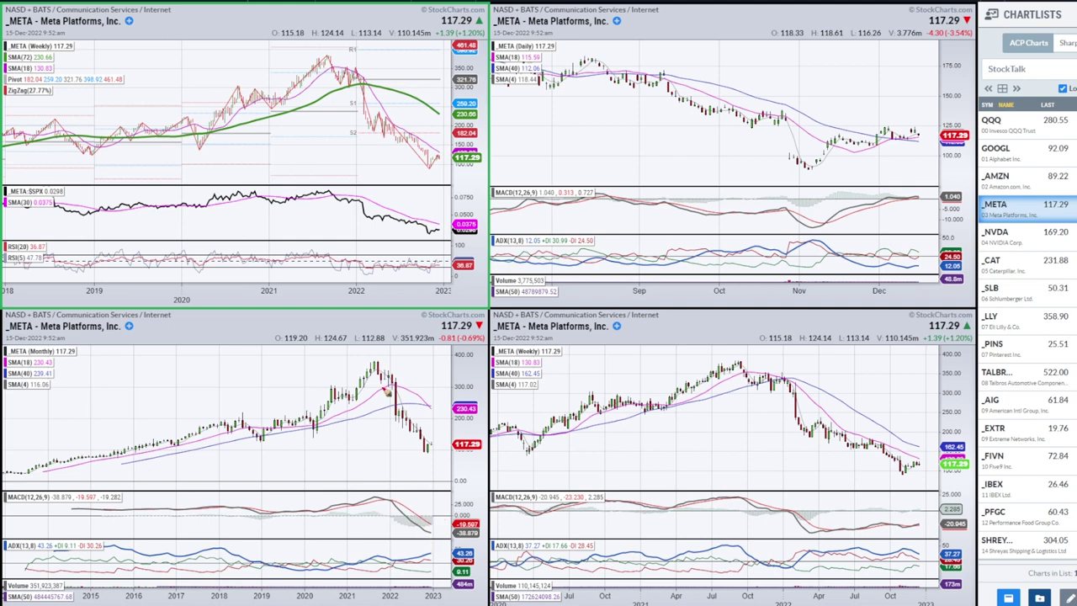
pyautogui.moveTo(427, 452); pyautogui.dragTo(445, 438)
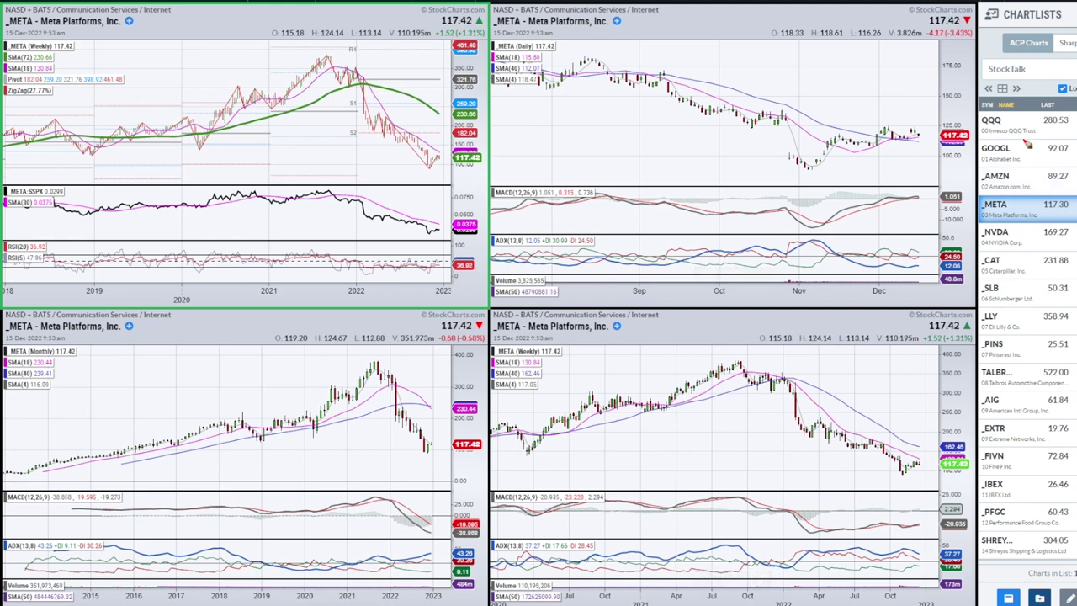
# Trace the daily META rebound from the November low, circle the recent daily ADX lines, and clear the drawings
pyautogui.moveTo(814, 166)
pyautogui.mouseDown()
pyautogui.moveTo(841, 144)
pyautogui.moveTo(904, 133)
pyautogui.mouseUp()
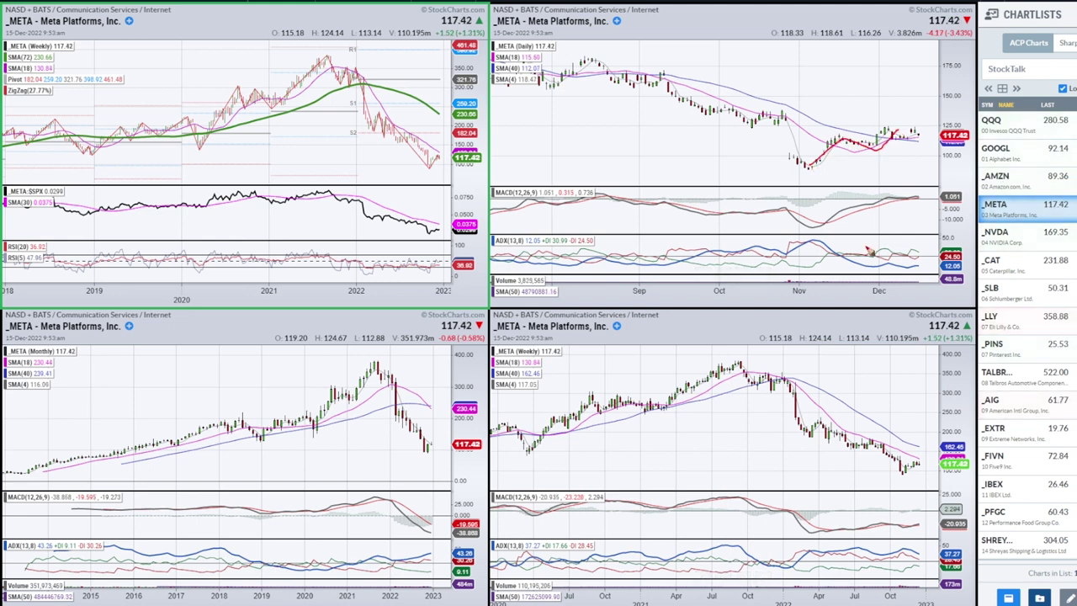
pyautogui.moveTo(859, 243)
pyautogui.mouseDown()
pyautogui.moveTo(905, 283)
pyautogui.moveTo(867, 235)
pyautogui.mouseUp()
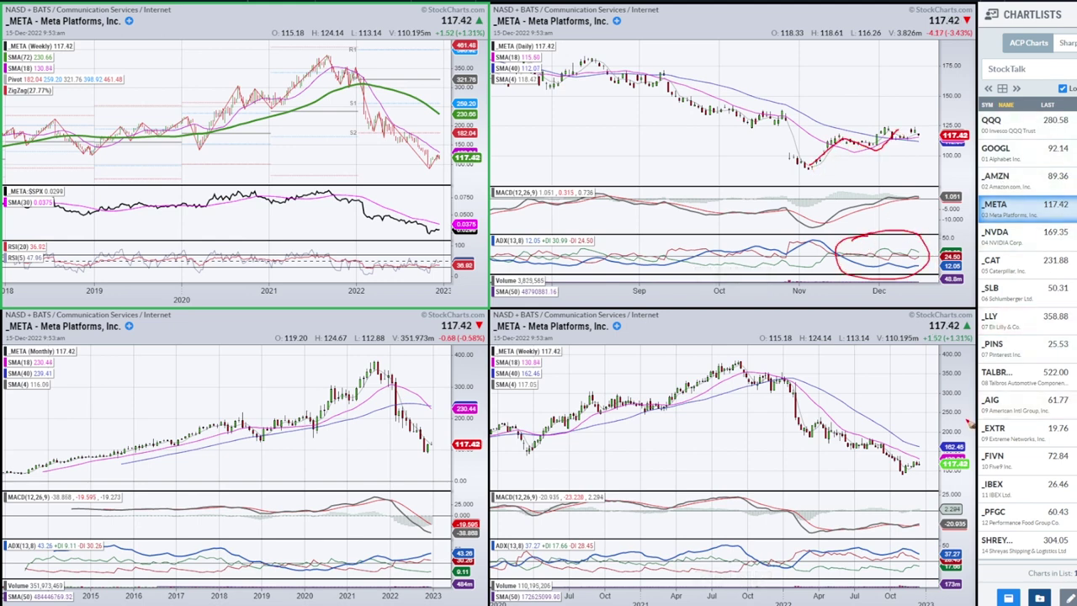
pyautogui.press('e')
# Circle the daily MACD near the zero line, clear it, sketch a pullback from the latest daily candles, and clear again
pyautogui.moveTo(878, 191)
pyautogui.mouseDown()
pyautogui.moveTo(920, 201)
pyautogui.moveTo(887, 186)
pyautogui.mouseUp()
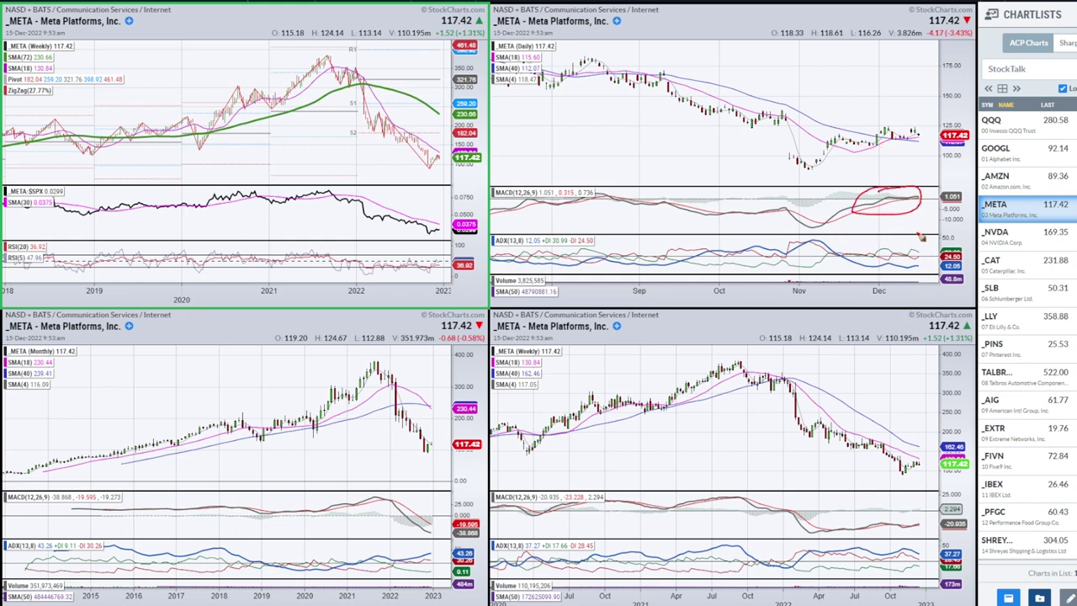
pyautogui.press('e')
pyautogui.moveTo(910, 130); pyautogui.dragTo(933, 162)
pyautogui.press('e')
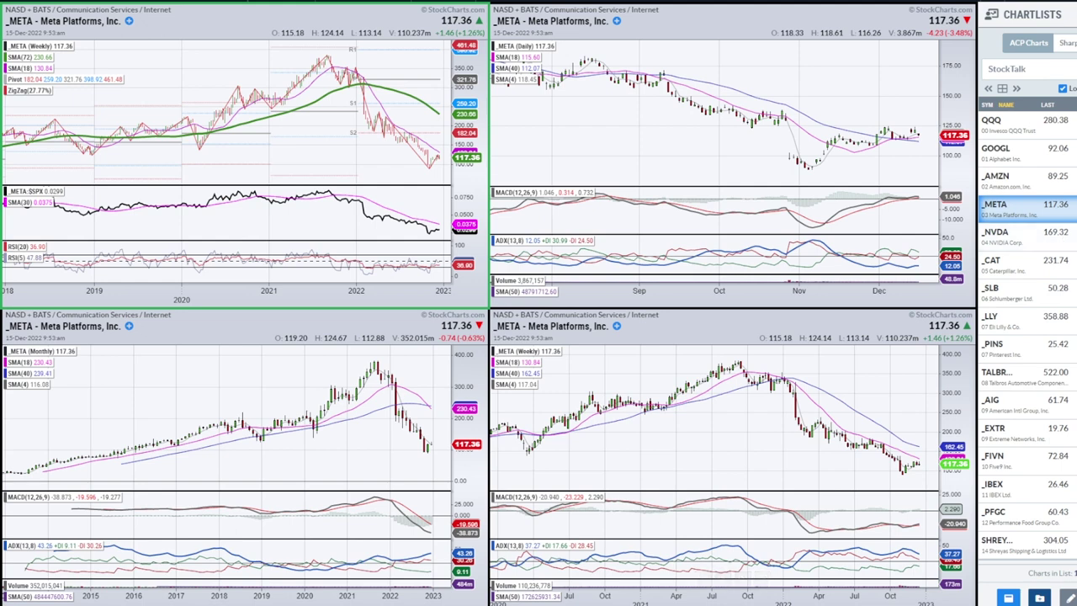
# Sweep a line from META's monthly price peak toward the weekly chart, clear it, mark the latest monthly candles, and clear again
pyautogui.moveTo(376, 367)
pyautogui.mouseDown()
pyautogui.moveTo(410, 423)
pyautogui.moveTo(496, 462)
pyautogui.moveTo(652, 383)
pyautogui.moveTo(651, 396)
pyautogui.mouseUp()
pyautogui.press('e')
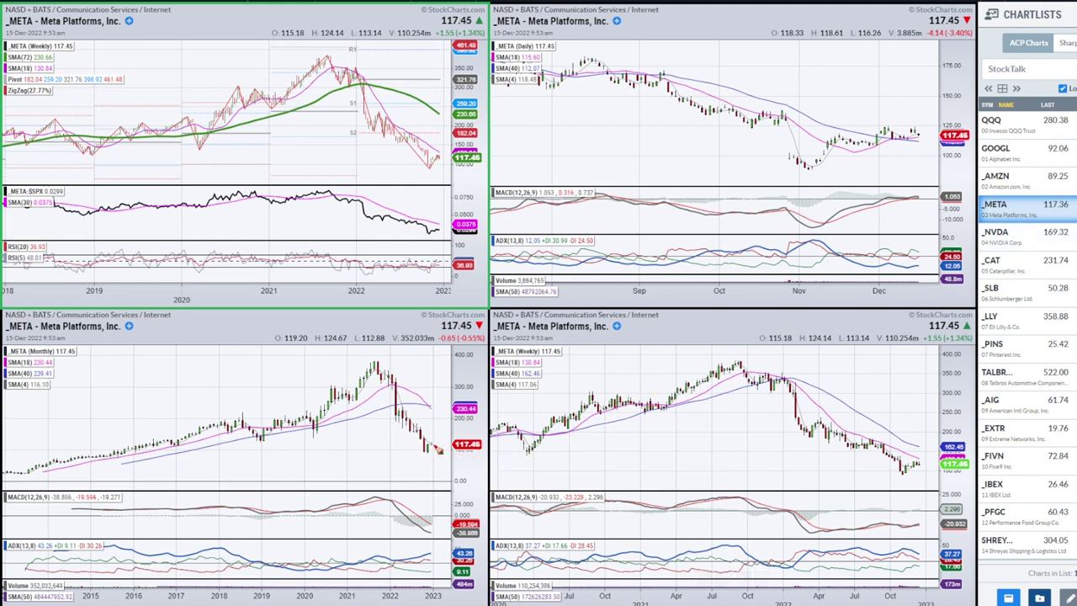
pyautogui.moveTo(441, 448)
pyautogui.mouseDown()
pyautogui.moveTo(423, 453)
pyautogui.moveTo(432, 446)
pyautogui.mouseUp()
pyautogui.press('e')
# Sketch a rounded bottom on the weekly META chart and a V-shaped bottom on the monthly chart, and clear the drawings
pyautogui.moveTo(627, 421)
pyautogui.mouseDown()
pyautogui.moveTo(700, 482)
pyautogui.moveTo(816, 454)
pyautogui.moveTo(830, 434)
pyautogui.mouseUp()
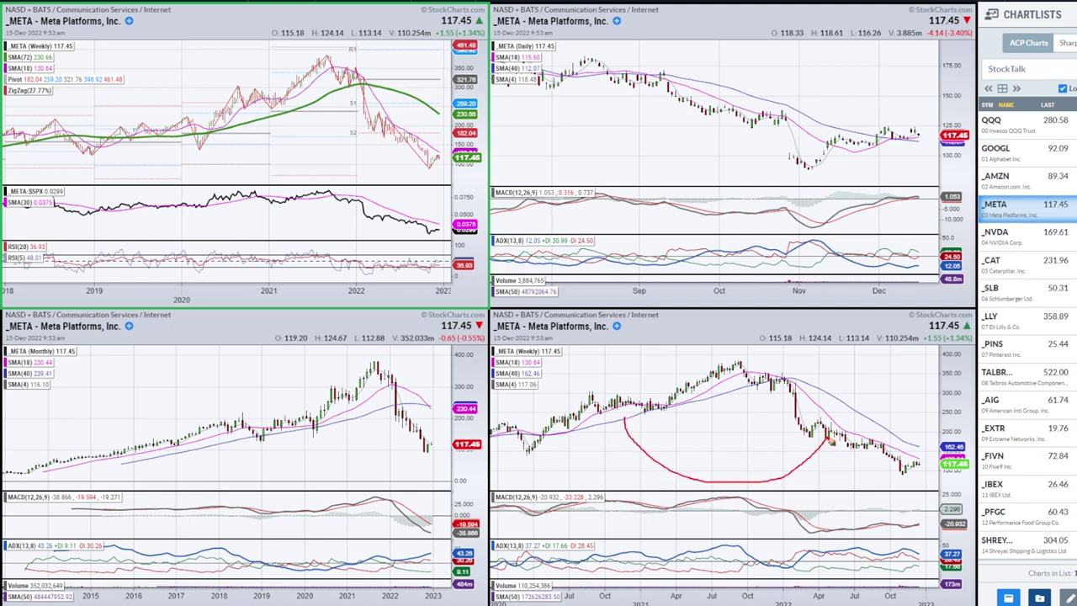
pyautogui.moveTo(332, 421)
pyautogui.mouseDown()
pyautogui.moveTo(375, 487)
pyautogui.moveTo(461, 365)
pyautogui.mouseUp()
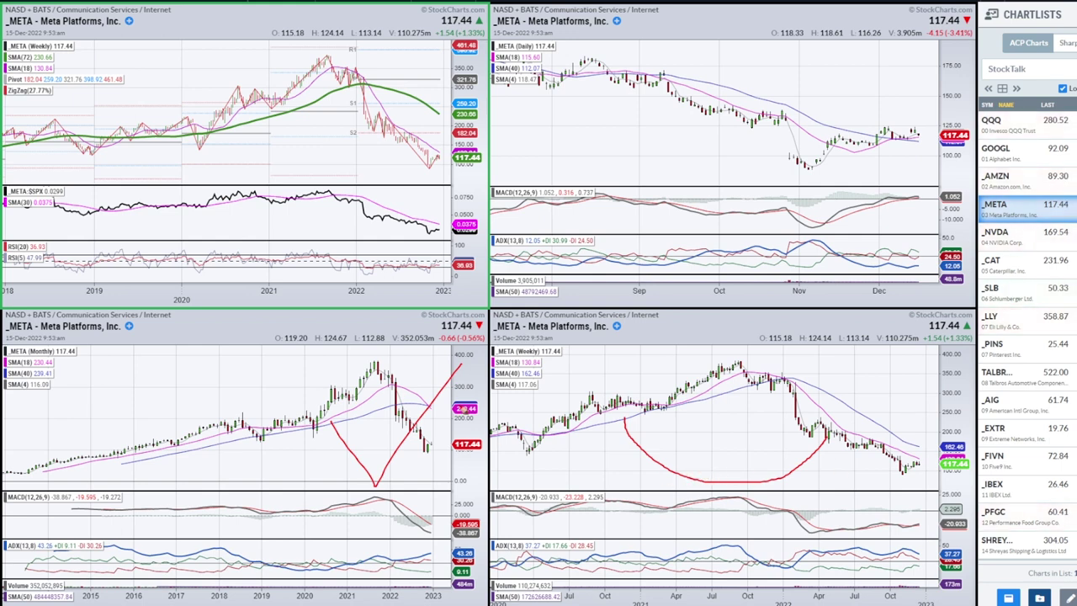
pyautogui.moveTo(707, 472)
pyautogui.mouseDown()
pyautogui.moveTo(684, 489)
pyautogui.moveTo(704, 476)
pyautogui.moveTo(777, 482)
pyautogui.moveTo(784, 492)
pyautogui.mouseUp()
pyautogui.press('e')
# Sketch a flat base forward from the latest monthly META candles, clear it, extend one from the weekly price low, and clear again
pyautogui.moveTo(428, 444)
pyautogui.mouseDown()
pyautogui.moveTo(492, 450)
pyautogui.moveTo(419, 440)
pyautogui.moveTo(488, 431)
pyautogui.mouseUp()
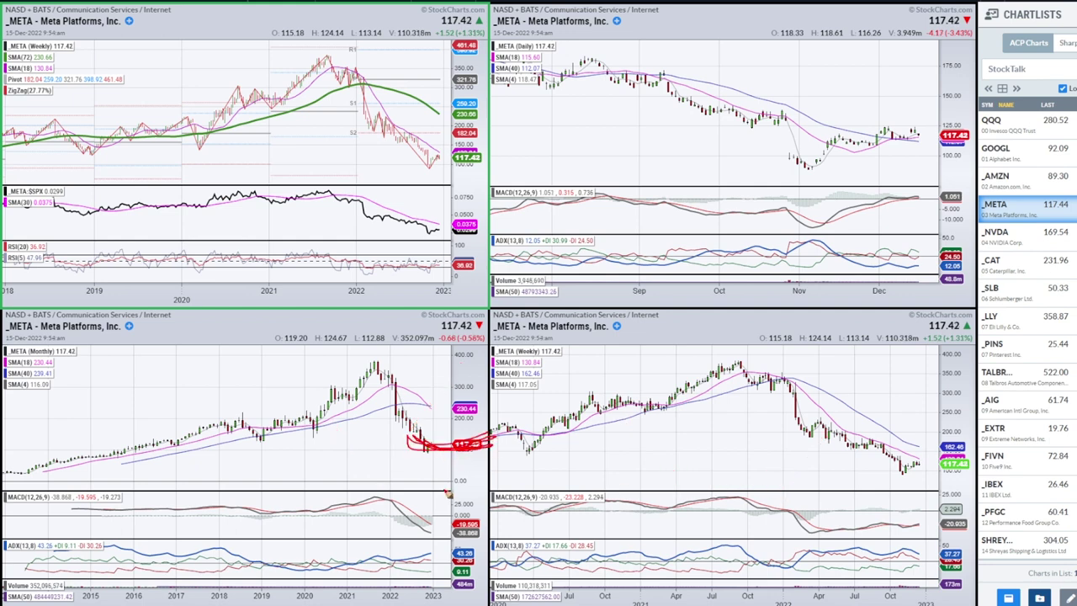
pyautogui.press('e')
pyautogui.moveTo(908, 472); pyautogui.dragTo(972, 452)
pyautogui.press('e')
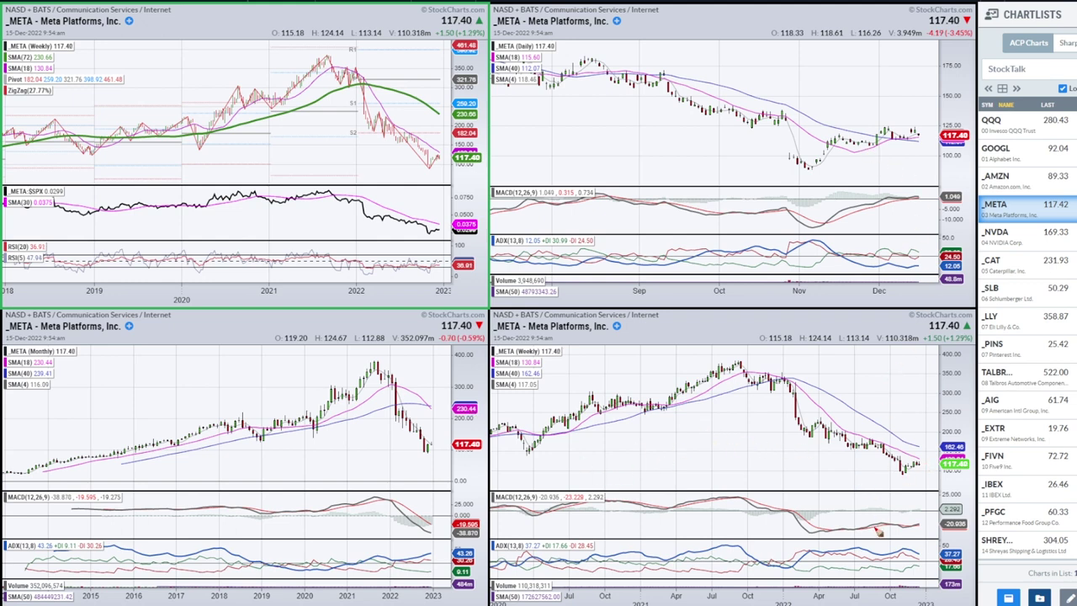
# Mark META's latest weekly and daily candles, clear the marks, sketch a rise from the weekly low, and clear again
pyautogui.moveTo(907, 467)
pyautogui.mouseDown()
pyautogui.moveTo(924, 455)
pyautogui.moveTo(929, 466)
pyautogui.moveTo(929, 455)
pyautogui.mouseUp()
pyautogui.moveTo(930, 135)
pyautogui.mouseDown()
pyautogui.moveTo(809, 124)
pyautogui.moveTo(943, 144)
pyautogui.moveTo(887, 121)
pyautogui.mouseUp()
pyautogui.press('e')
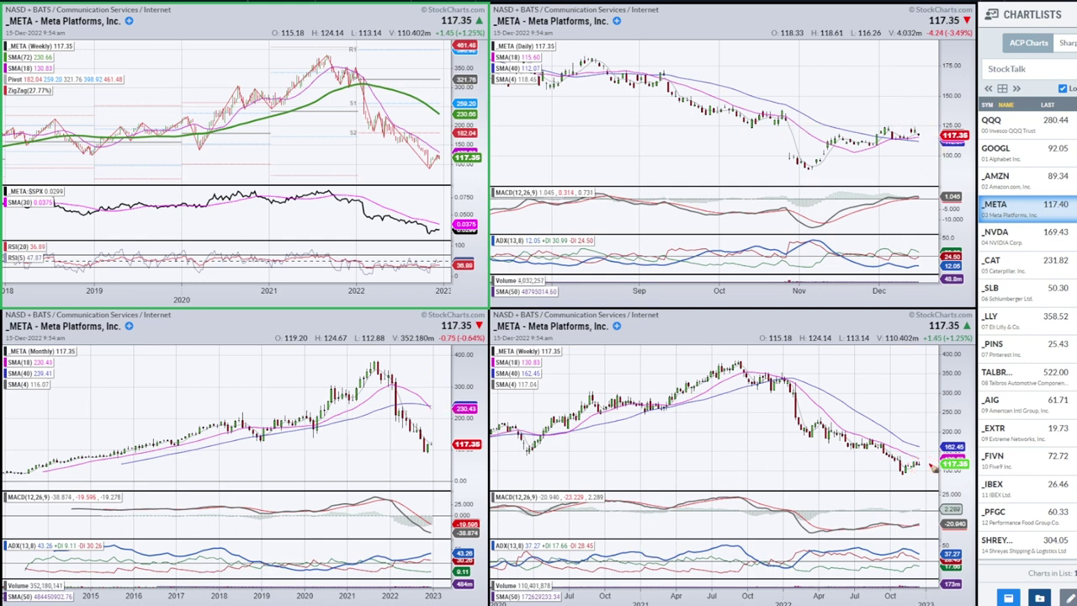
pyautogui.moveTo(906, 473)
pyautogui.mouseDown()
pyautogui.moveTo(942, 370)
pyautogui.moveTo(939, 395)
pyautogui.mouseUp()
pyautogui.press('e')
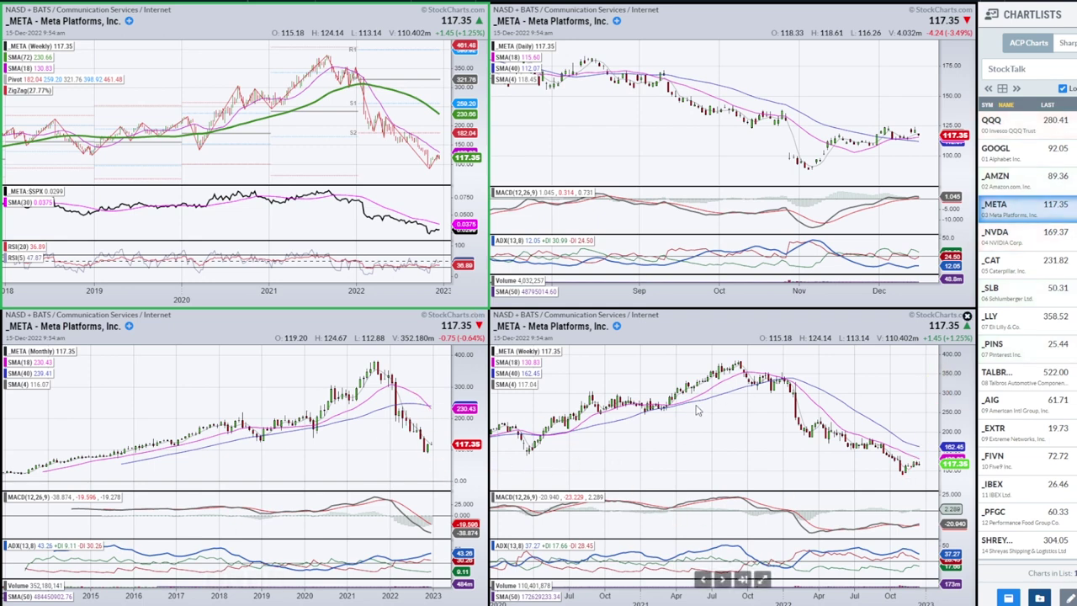
# Open the NVDA charts, mark the weekly moving average, price highs and MACD, and clear the drawings
pyautogui.click(989, 242)
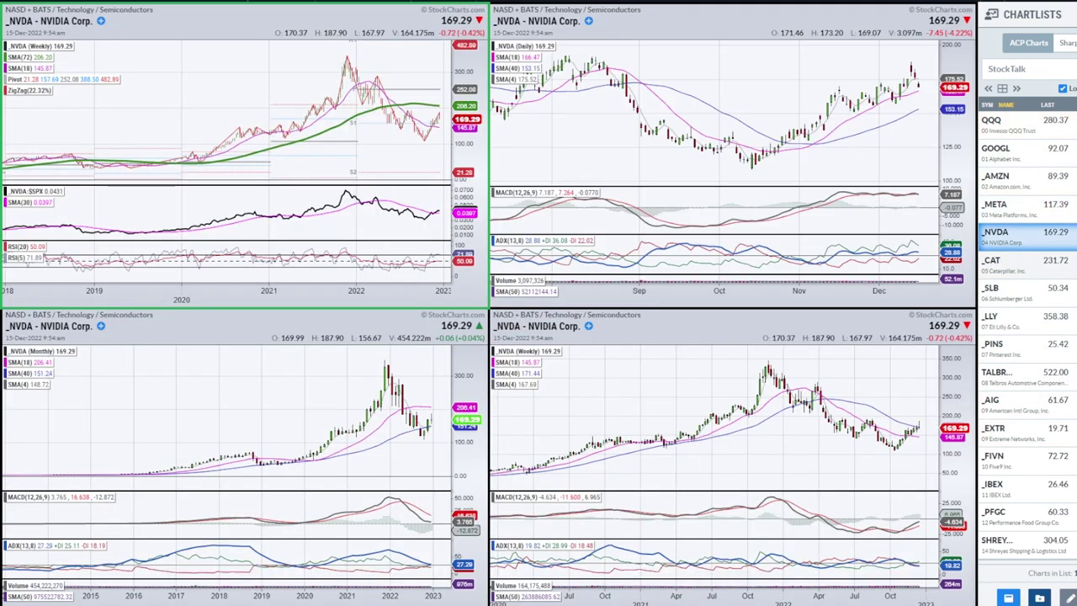
pyautogui.moveTo(902, 437); pyautogui.dragTo(919, 439)
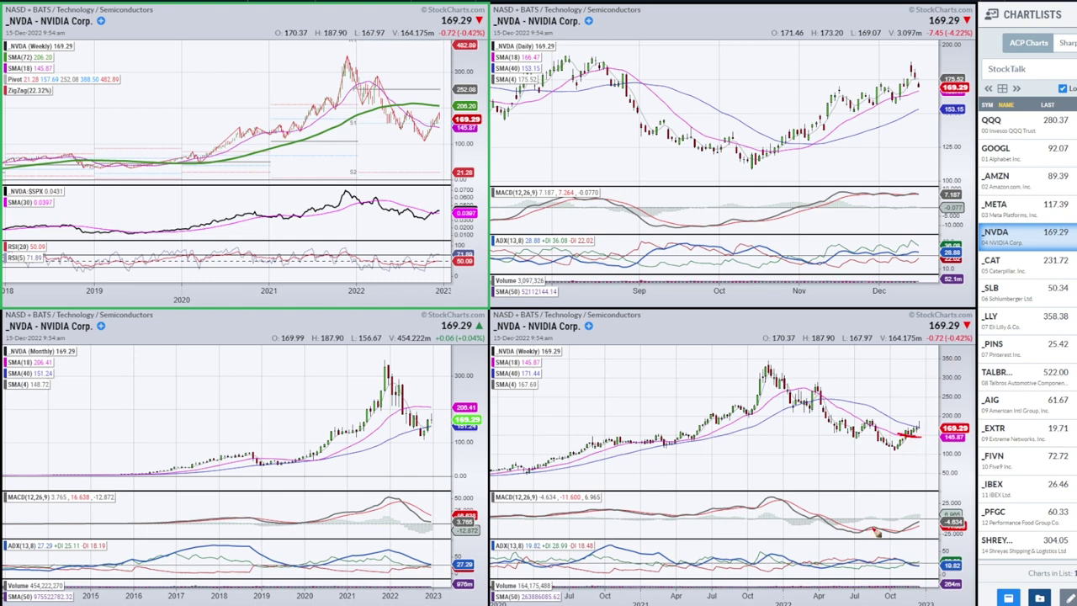
pyautogui.moveTo(900, 528); pyautogui.dragTo(920, 522)
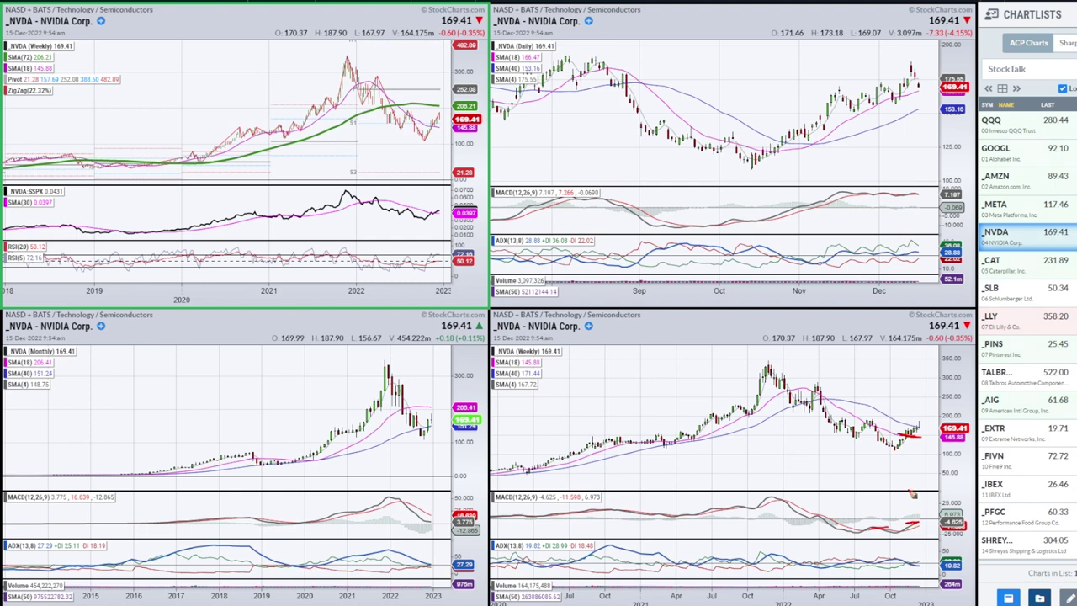
pyautogui.moveTo(867, 420); pyautogui.dragTo(883, 420)
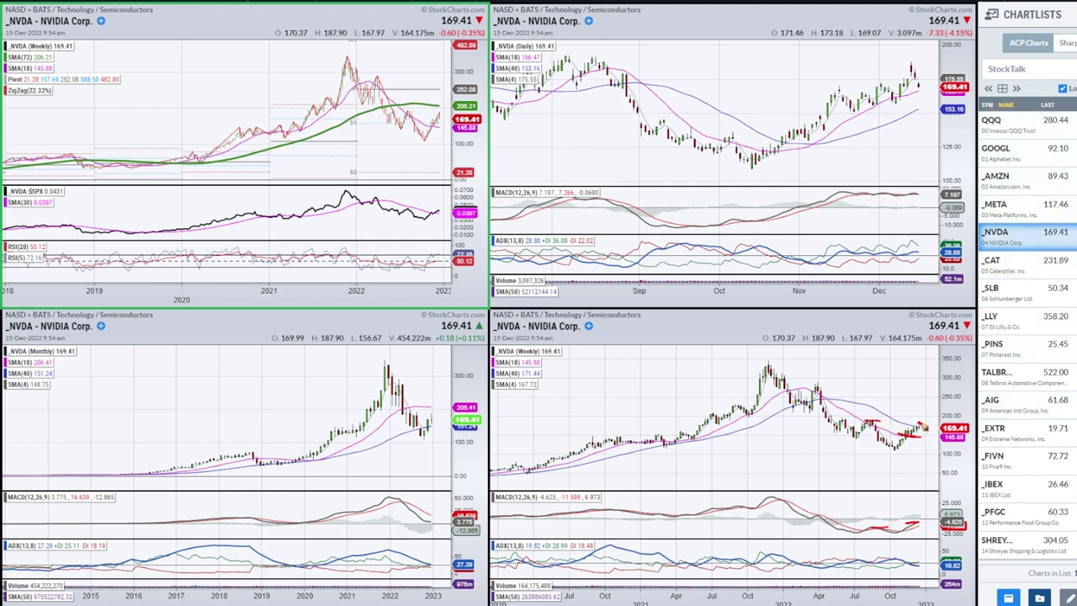
pyautogui.moveTo(885, 519)
pyautogui.mouseDown()
pyautogui.moveTo(899, 546)
pyautogui.moveTo(892, 510)
pyautogui.mouseUp()
pyautogui.press('e')
# Circle the daily NVDA ADX, trace the daily price swings up from the October low, and clear the drawings
pyautogui.moveTo(923, 246)
pyautogui.mouseDown()
pyautogui.moveTo(893, 231)
pyautogui.moveTo(828, 253)
pyautogui.moveTo(880, 271)
pyautogui.moveTo(921, 236)
pyautogui.mouseUp()
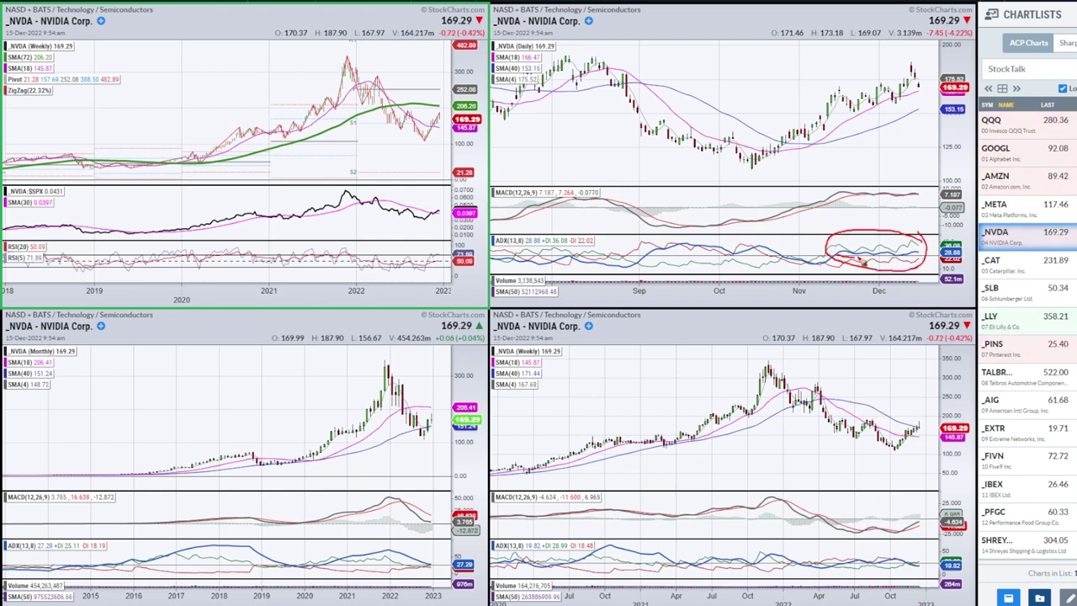
pyautogui.moveTo(744, 164)
pyautogui.mouseDown()
pyautogui.moveTo(845, 92)
pyautogui.moveTo(893, 96)
pyautogui.moveTo(917, 80)
pyautogui.mouseUp()
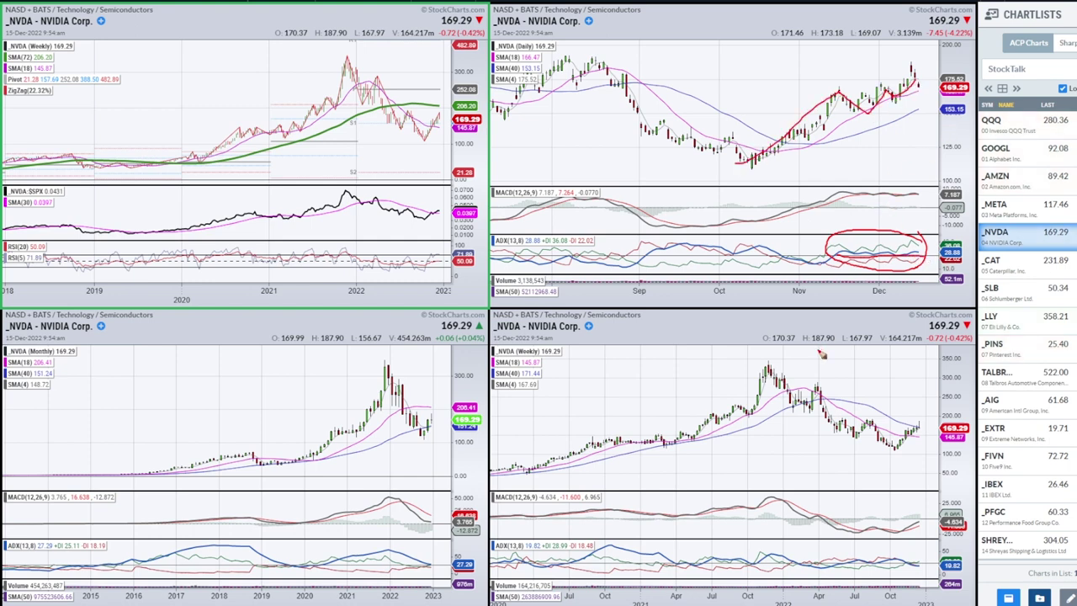
pyautogui.press('e')
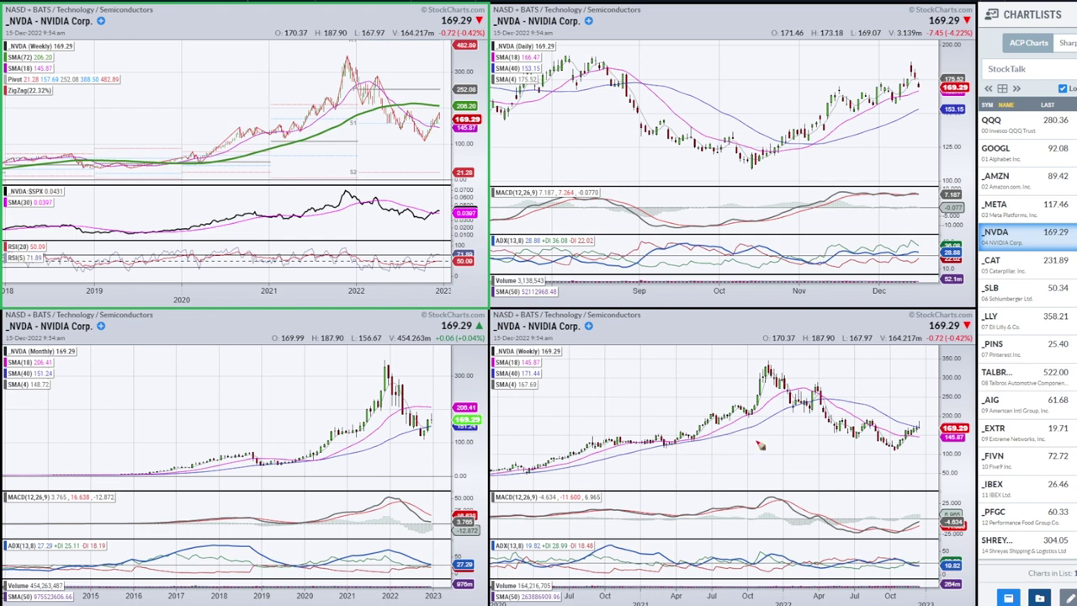
# Mark NVDA's monthly moving average overhead with an arrow, clear it, mark the long weekly average and relative strength line, and clear again
pyautogui.moveTo(404, 406)
pyautogui.mouseDown()
pyautogui.moveTo(439, 407)
pyautogui.moveTo(427, 393)
pyautogui.mouseUp()
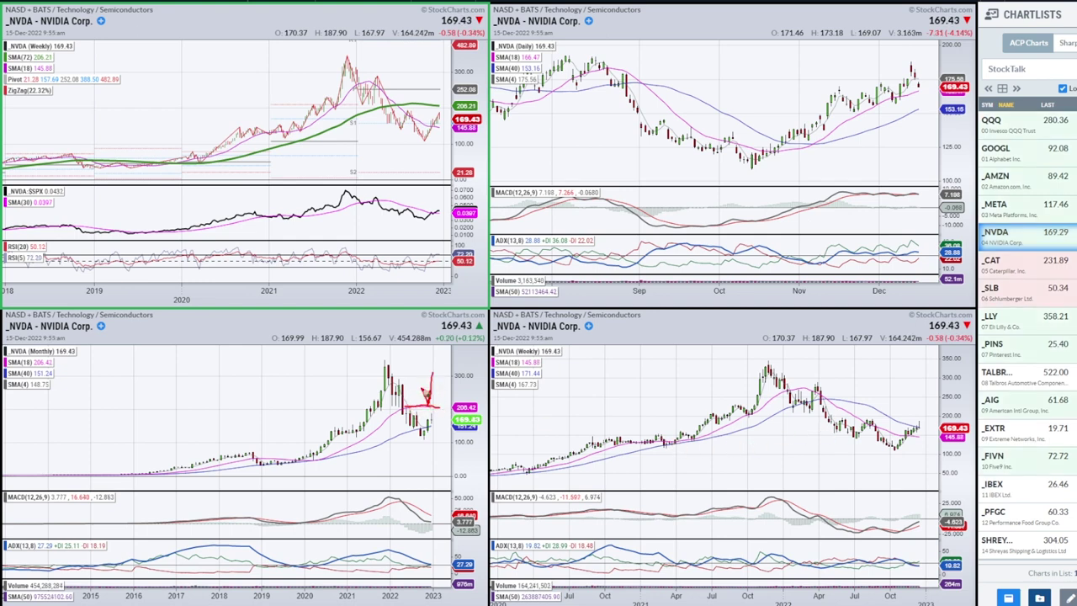
pyautogui.press('e')
pyautogui.moveTo(439, 77)
pyautogui.mouseDown()
pyautogui.moveTo(440, 106)
pyautogui.moveTo(447, 98)
pyautogui.mouseUp()
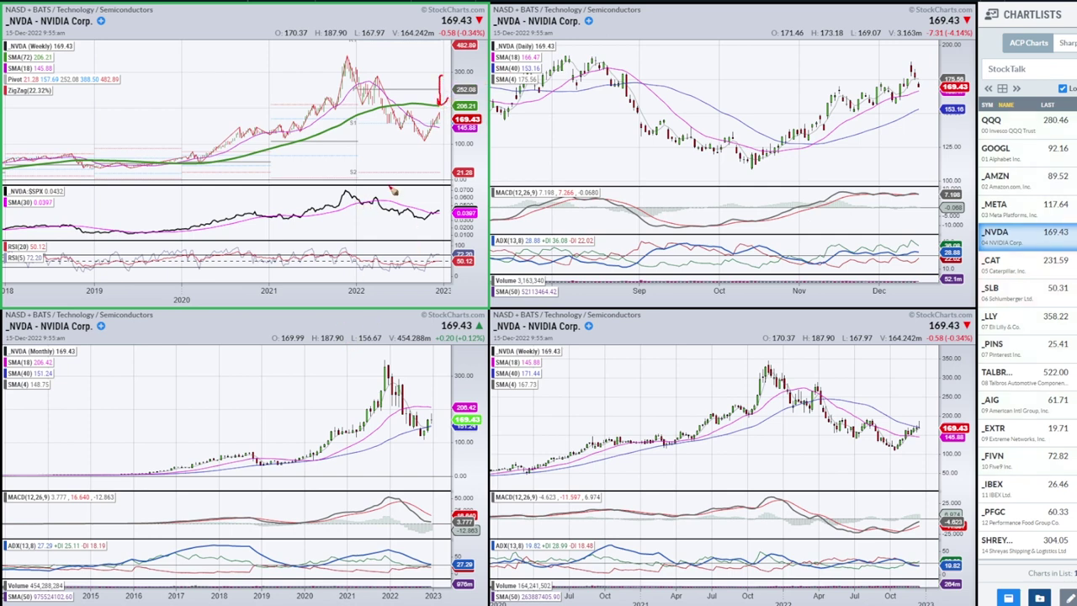
pyautogui.moveTo(345, 192); pyautogui.dragTo(451, 216)
pyautogui.press('e')
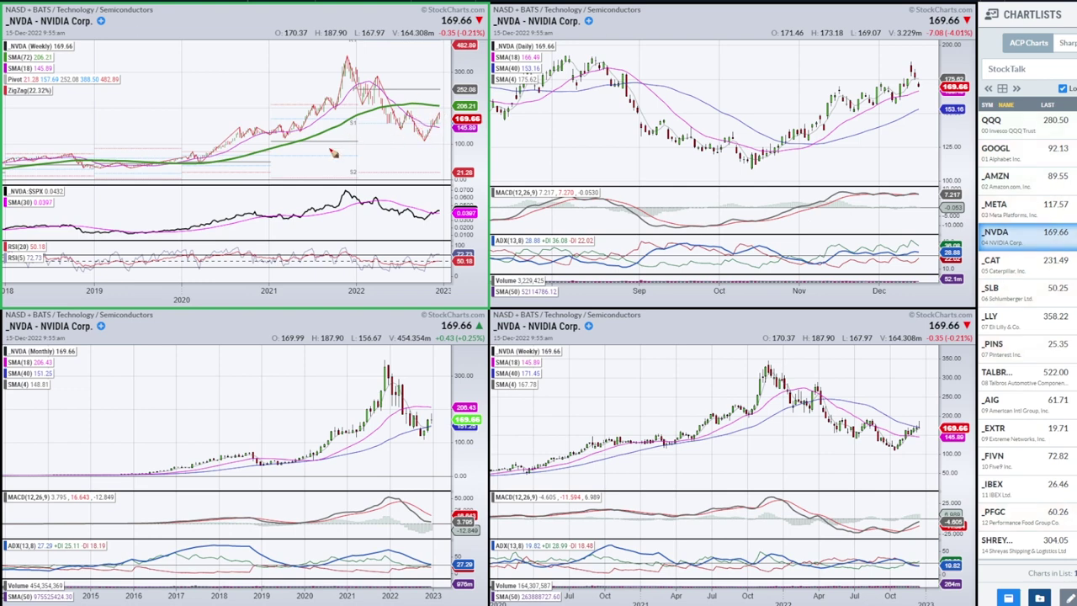
# Underline the weekly NVDA moving average beneath the latest candles, mark the daily ADX, and clear the drawings
pyautogui.moveTo(895, 435); pyautogui.dragTo(924, 437)
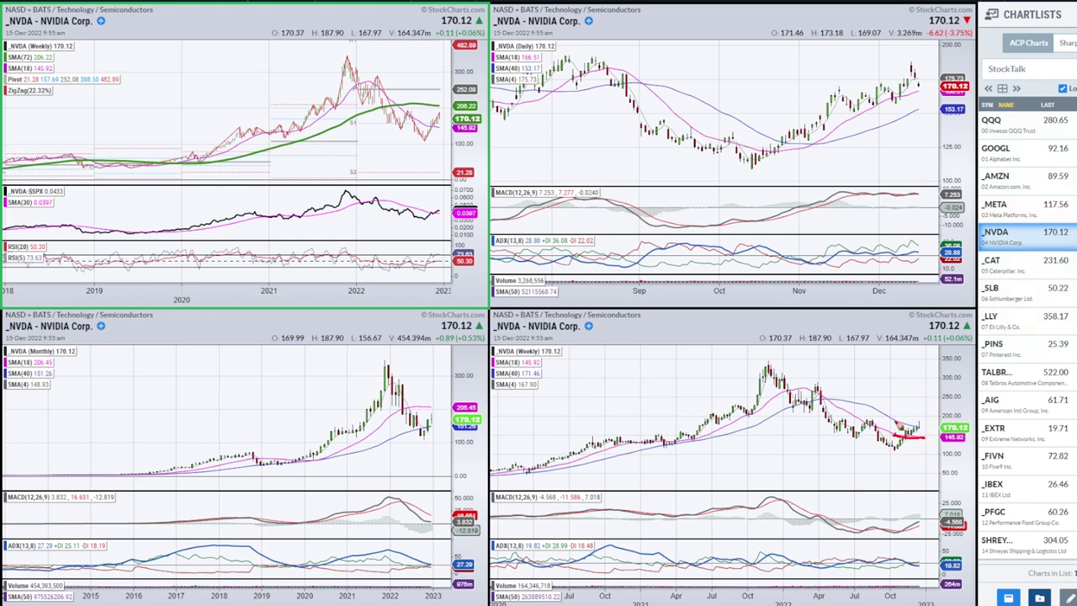
pyautogui.moveTo(920, 240)
pyautogui.mouseDown()
pyautogui.moveTo(820, 266)
pyautogui.moveTo(909, 244)
pyautogui.mouseUp()
pyautogui.press('e')
# Examine NVDA's weekly candles since the October low up close, then return to the multi-year range
pyautogui.scroll(3, 893, 466)
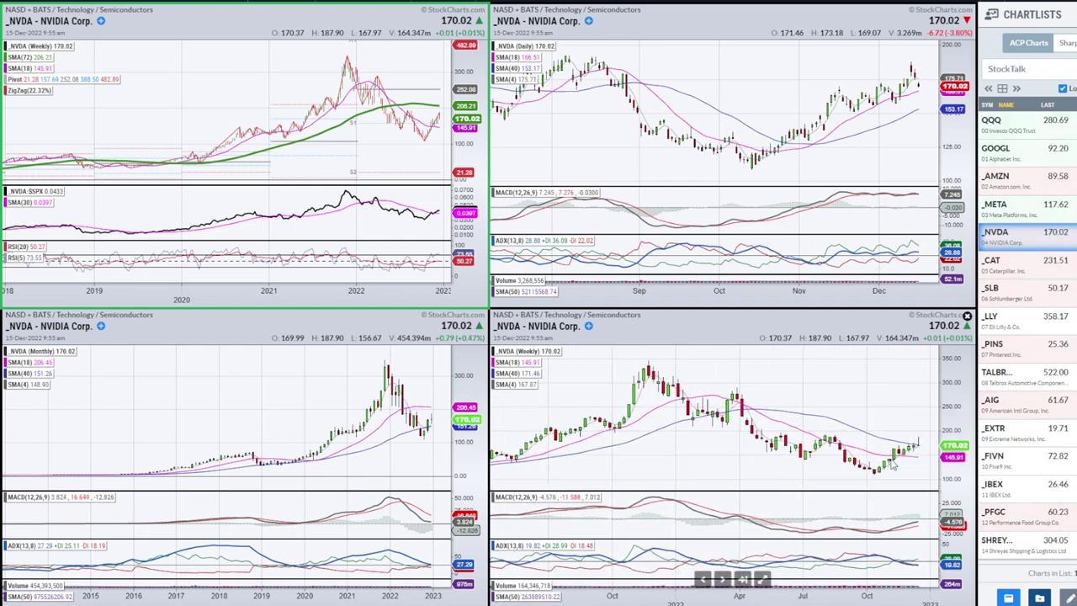
pyautogui.scroll(2, 893, 466)
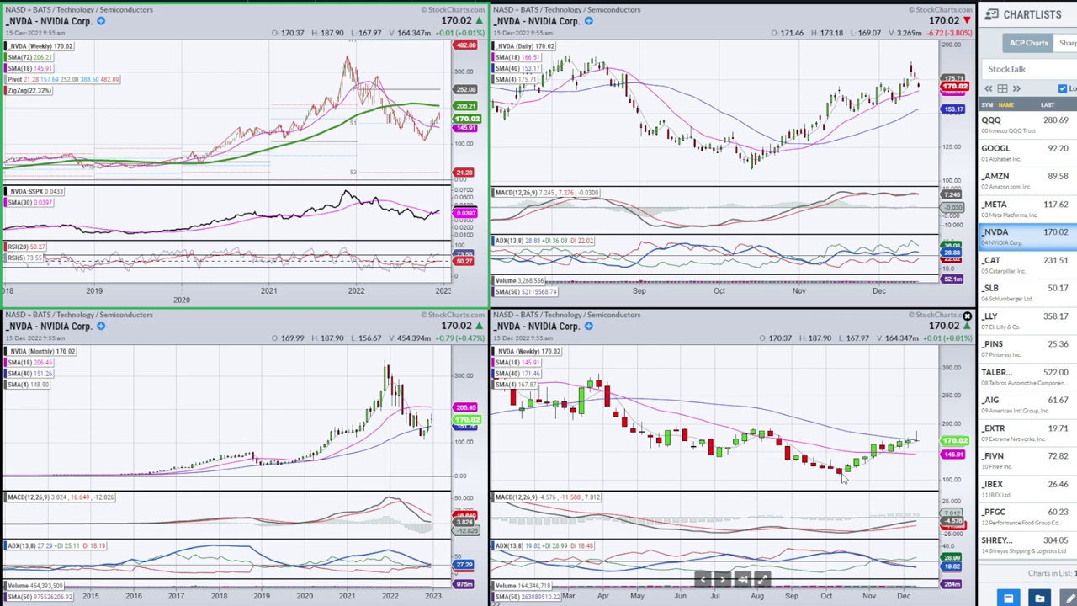
pyautogui.scroll(-3, 907, 443)
pyautogui.scroll(-3, 904, 417)
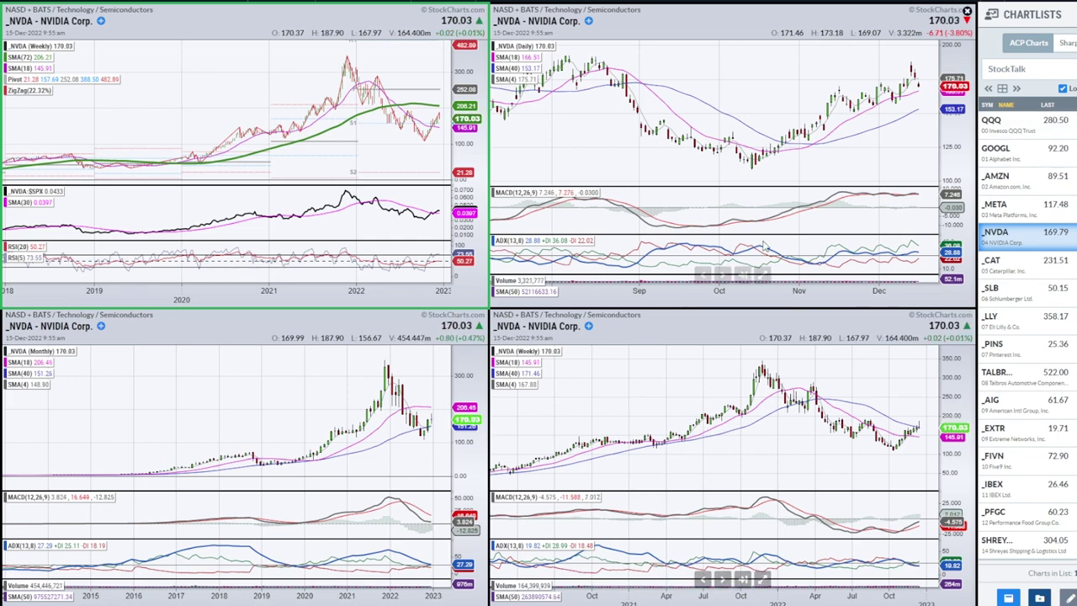
# Open the CAT charts, mark the weekly rally from the October low and the latest MACD and ADX, clearing the drawings
pyautogui.click(1034, 268)
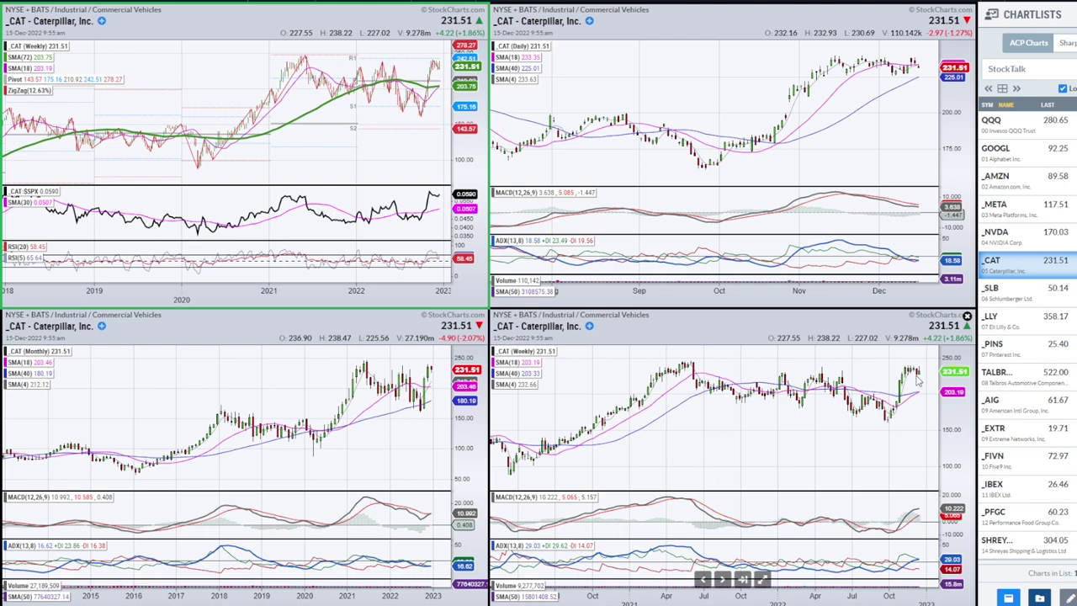
pyautogui.moveTo(889, 421)
pyautogui.mouseDown()
pyautogui.moveTo(926, 380)
pyautogui.moveTo(906, 367)
pyautogui.mouseUp()
pyautogui.moveTo(890, 423)
pyautogui.mouseDown()
pyautogui.moveTo(917, 369)
pyautogui.moveTo(889, 421)
pyautogui.moveTo(890, 380)
pyautogui.mouseUp()
pyautogui.press('e')
pyautogui.moveTo(905, 509)
pyautogui.mouseDown()
pyautogui.moveTo(916, 496)
pyautogui.moveTo(898, 524)
pyautogui.moveTo(907, 499)
pyautogui.mouseUp()
pyautogui.moveTo(894, 560); pyautogui.dragTo(904, 556)
pyautogui.press('e')
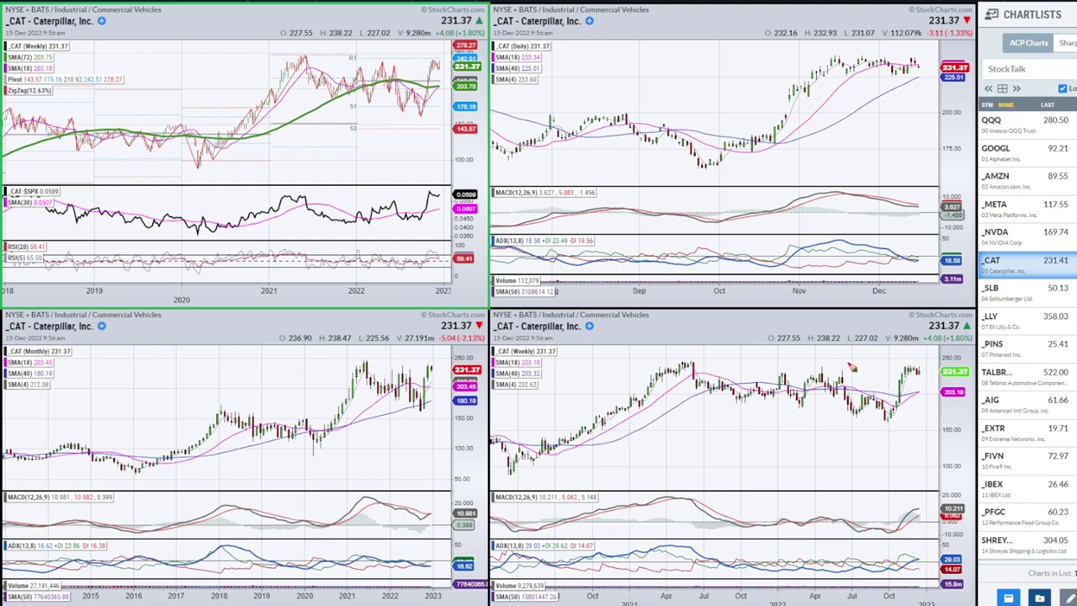
# Sketch across CAT's weekly base, clear it, draw two looped swings below price, and trace the rally from the October low
pyautogui.moveTo(665, 444)
pyautogui.mouseDown()
pyautogui.moveTo(728, 476)
pyautogui.moveTo(808, 472)
pyautogui.moveTo(863, 411)
pyautogui.mouseUp()
pyautogui.press('e')
pyautogui.moveTo(725, 418)
pyautogui.mouseDown()
pyautogui.moveTo(800, 437)
pyautogui.moveTo(839, 485)
pyautogui.moveTo(866, 438)
pyautogui.moveTo(888, 431)
pyautogui.moveTo(833, 493)
pyautogui.moveTo(859, 431)
pyautogui.mouseUp()
pyautogui.moveTo(788, 454)
pyautogui.mouseDown()
pyautogui.moveTo(799, 434)
pyautogui.moveTo(729, 480)
pyautogui.moveTo(743, 444)
pyautogui.mouseUp()
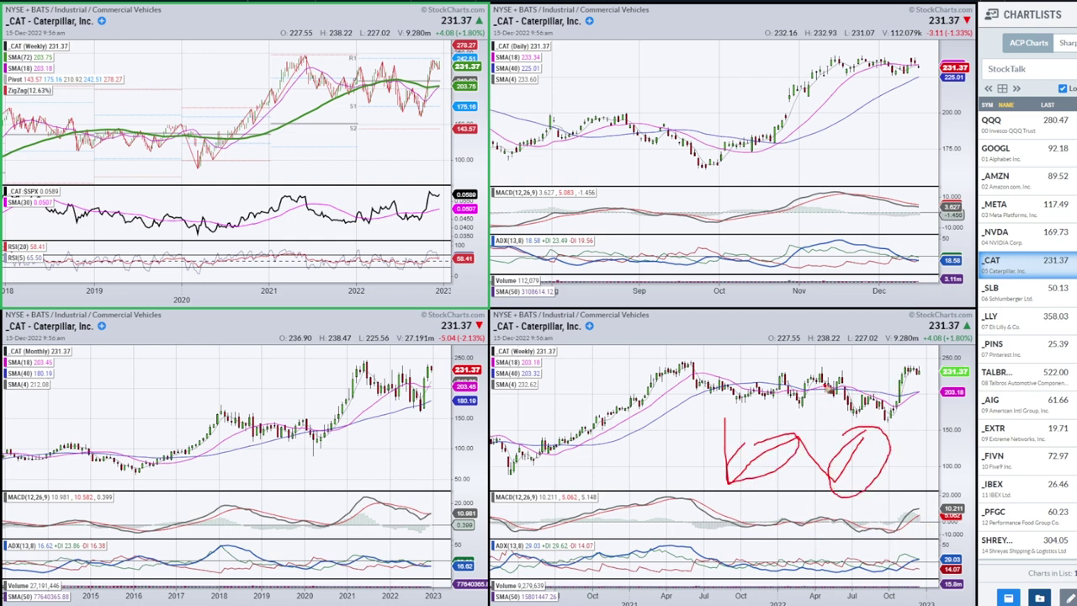
pyautogui.moveTo(890, 419)
pyautogui.mouseDown()
pyautogui.moveTo(916, 368)
pyautogui.moveTo(896, 410)
pyautogui.mouseUp()
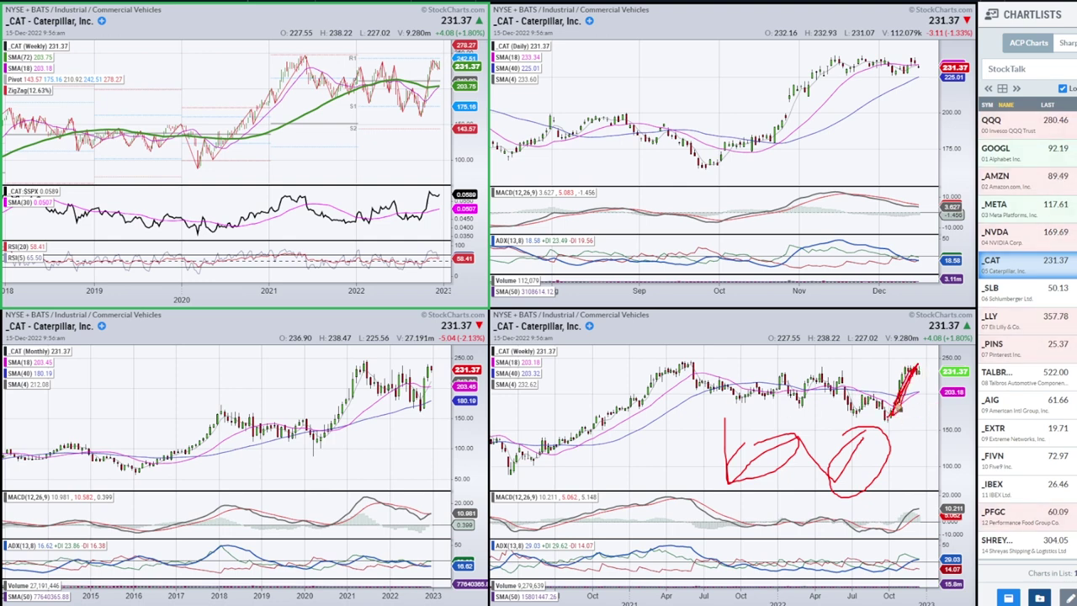
# Mark the weekly CAT MACD and ADX upturns, clear the price sketches, underline the flat ADX stretch, and clear everything
pyautogui.moveTo(887, 517)
pyautogui.mouseDown()
pyautogui.moveTo(925, 510)
pyautogui.moveTo(882, 505)
pyautogui.mouseUp()
pyautogui.moveTo(896, 544)
pyautogui.mouseDown()
pyautogui.moveTo(926, 554)
pyautogui.moveTo(892, 551)
pyautogui.moveTo(911, 553)
pyautogui.moveTo(901, 555)
pyautogui.mouseUp()
pyautogui.press('e')
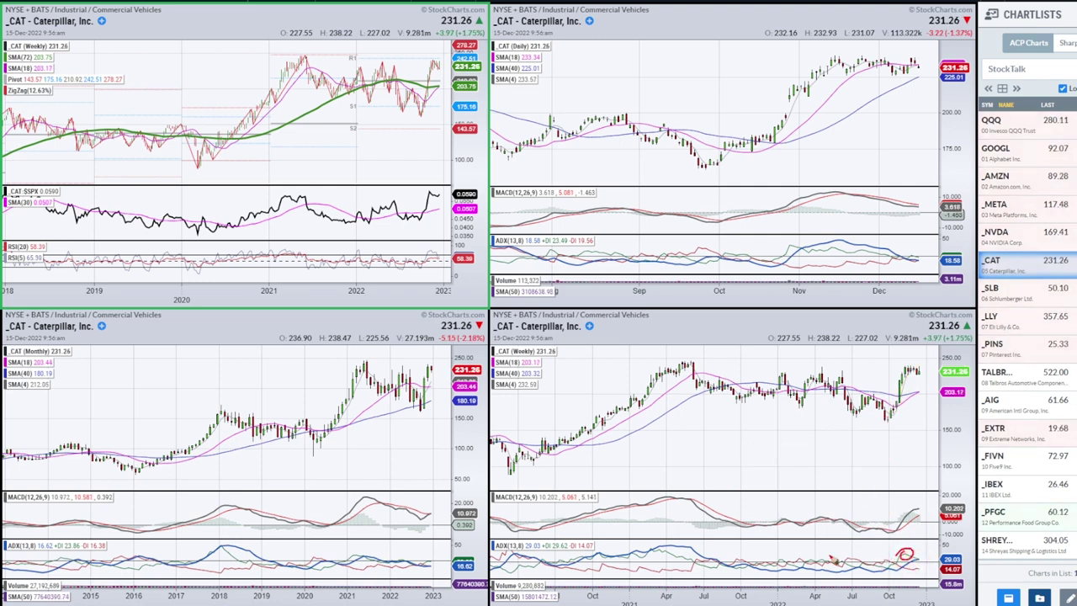
pyautogui.moveTo(739, 564)
pyautogui.mouseDown()
pyautogui.moveTo(910, 559)
pyautogui.moveTo(722, 564)
pyautogui.moveTo(896, 562)
pyautogui.mouseUp()
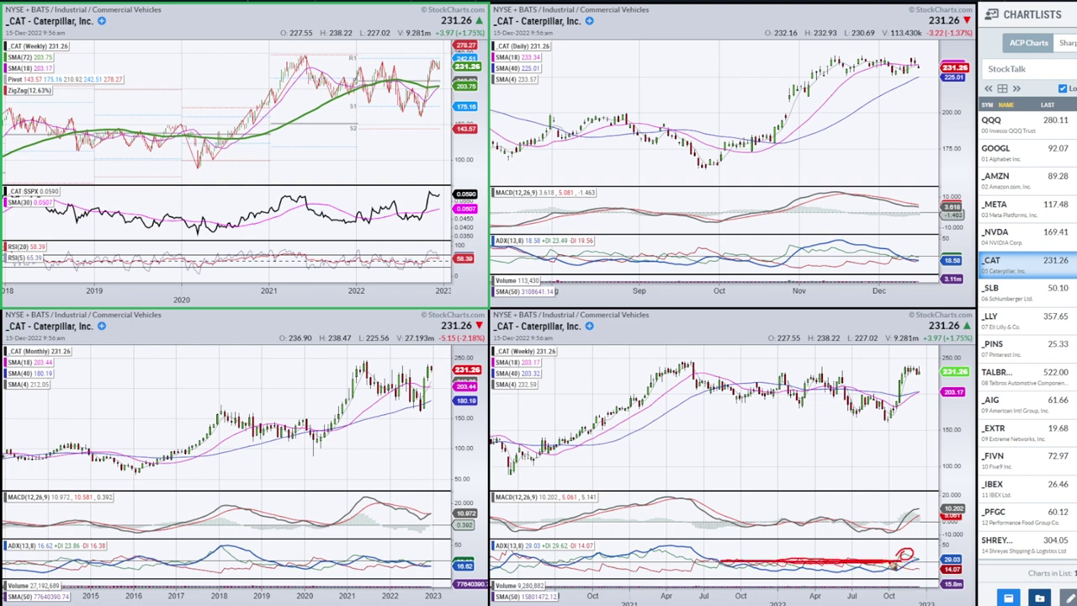
pyautogui.press('e')
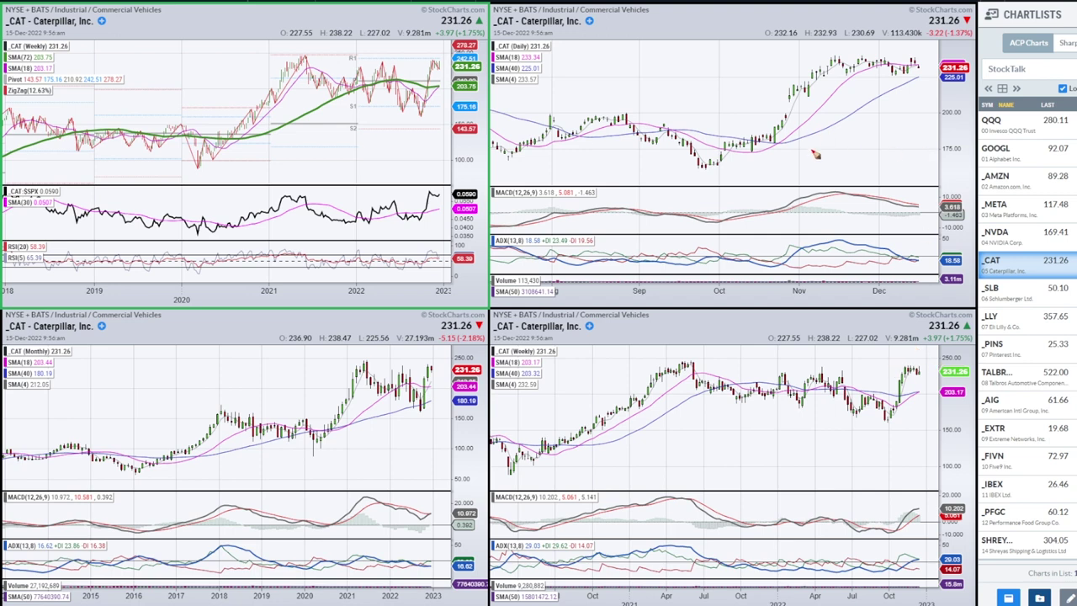
# Sketch a pullback from CAT's latest daily candles, mark the daily MACD lines, and clear the drawings
pyautogui.moveTo(914, 59); pyautogui.dragTo(926, 76)
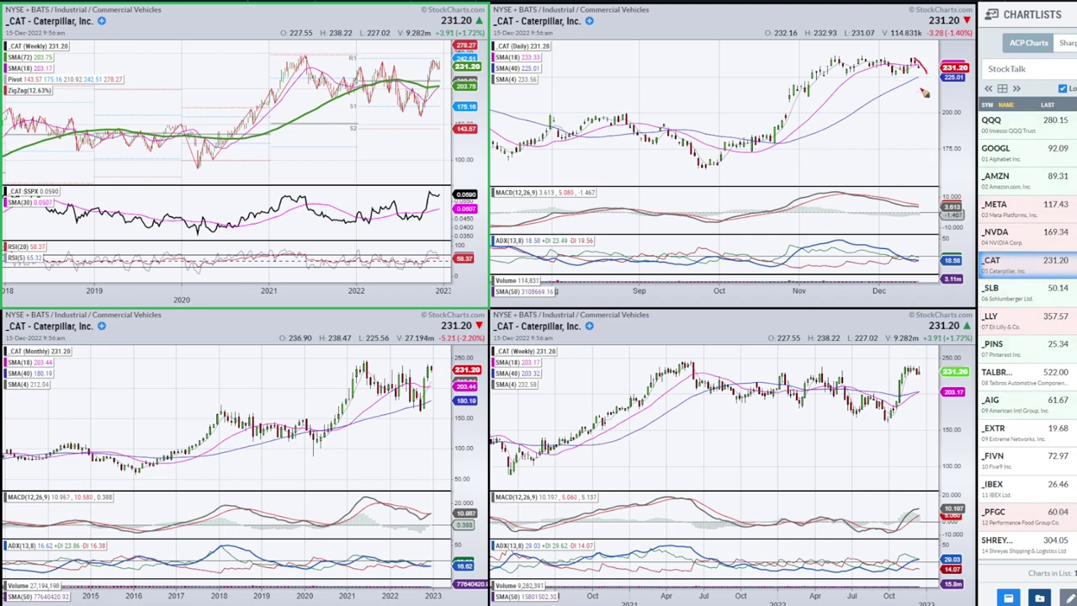
pyautogui.moveTo(906, 204)
pyautogui.mouseDown()
pyautogui.moveTo(940, 213)
pyautogui.moveTo(914, 205)
pyautogui.mouseUp()
pyautogui.press('e')
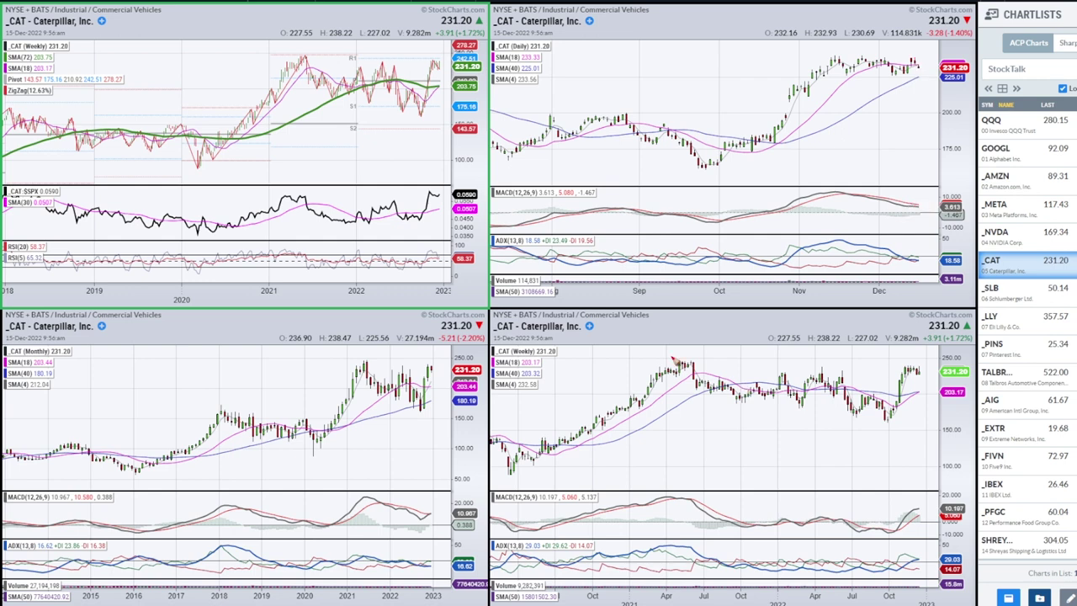
# Mark CAT's relative strength peak, weekly rally and latest monthly candles, clear them, and circle AMZN, META and NVDA in the chart list
pyautogui.moveTo(426, 185)
pyautogui.mouseDown()
pyautogui.moveTo(444, 195)
pyautogui.moveTo(421, 191)
pyautogui.mouseUp()
pyautogui.moveTo(896, 414); pyautogui.dragTo(914, 369)
pyautogui.moveTo(409, 382); pyautogui.dragTo(437, 391)
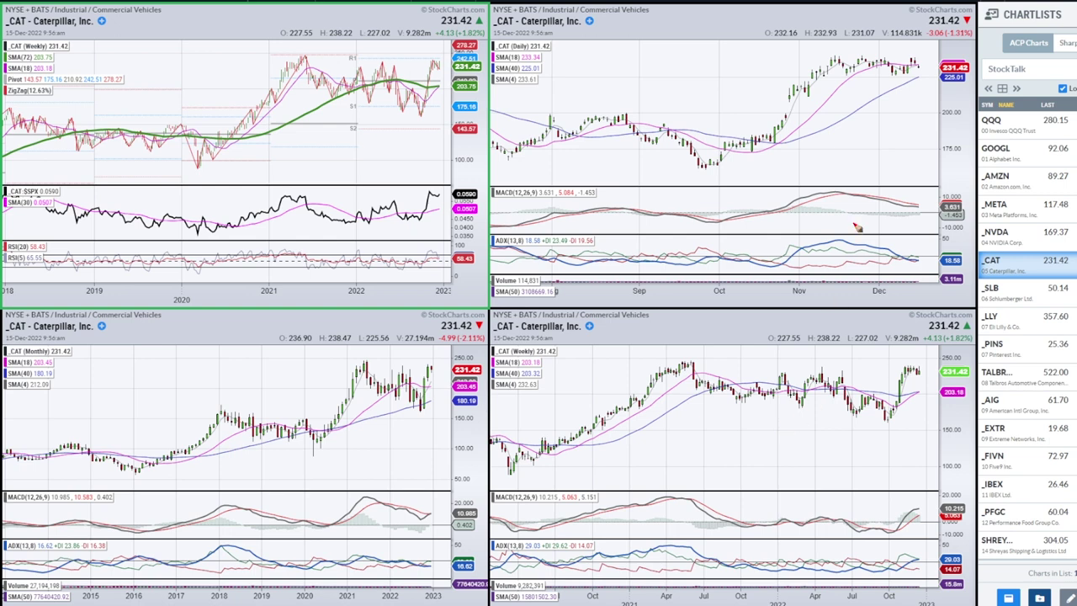
pyautogui.moveTo(981, 168)
pyautogui.mouseDown()
pyautogui.moveTo(1034, 183)
pyautogui.moveTo(990, 178)
pyautogui.mouseUp()
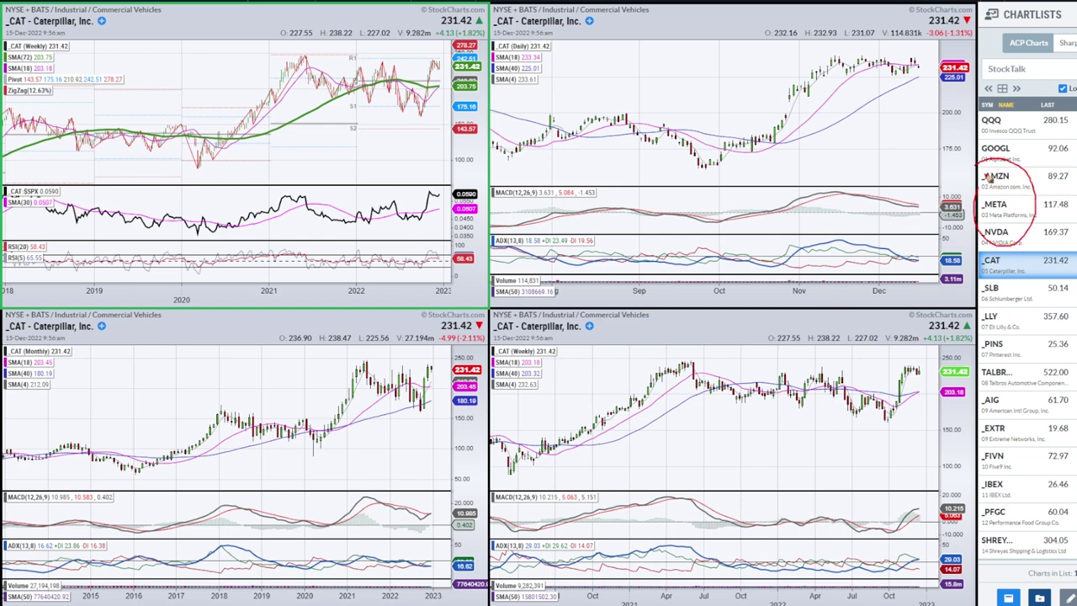
# Open the SLB charts, mark the weekly pullback, and draw a descending trendline and the falling swings on the daily chart
pyautogui.click(1028, 294)
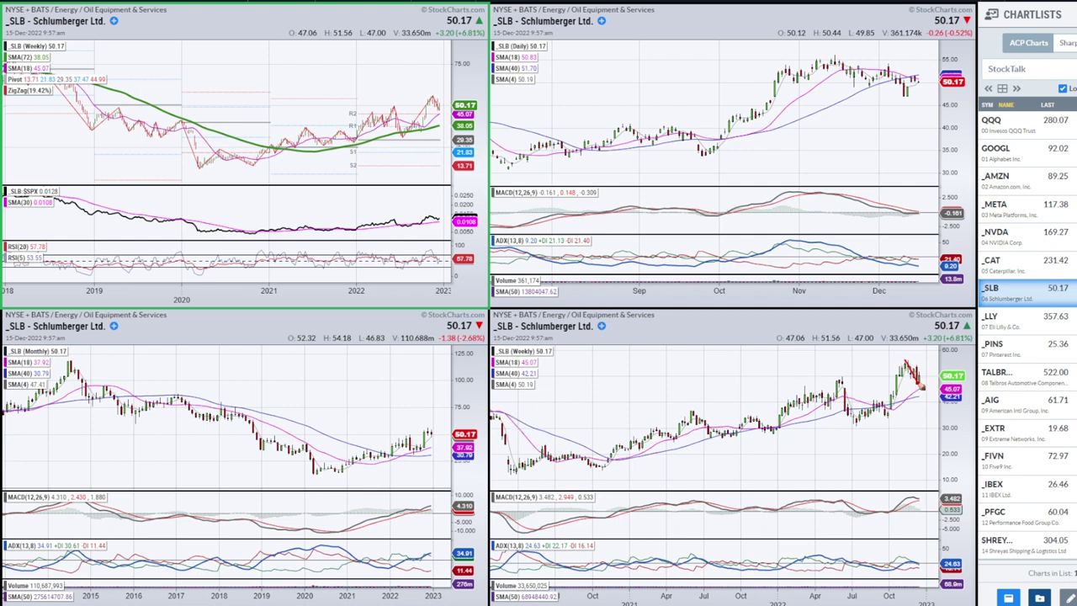
pyautogui.moveTo(911, 368); pyautogui.dragTo(925, 388)
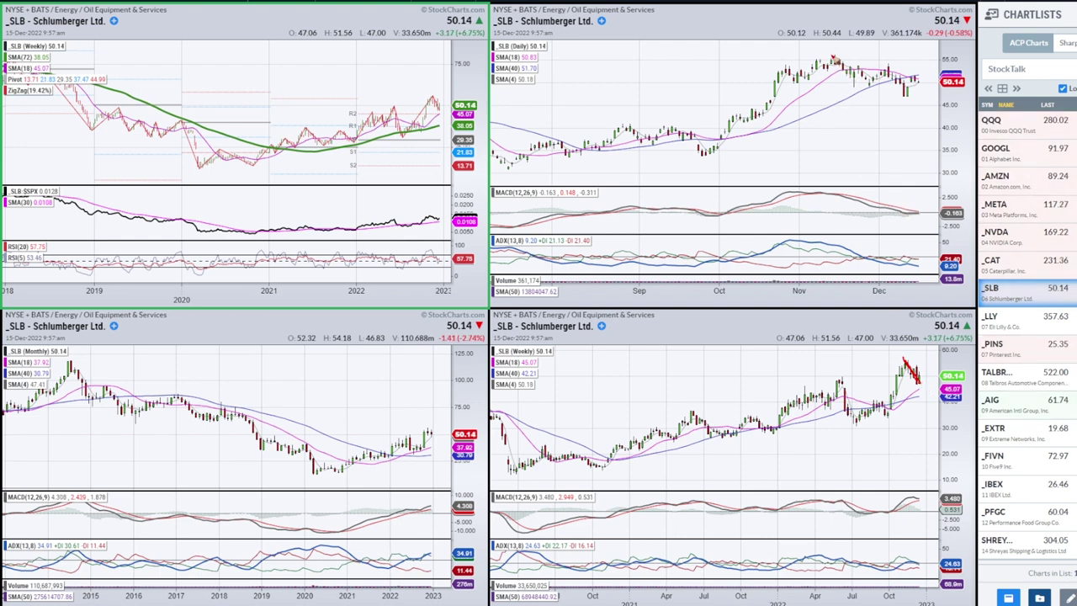
pyautogui.moveTo(823, 57); pyautogui.dragTo(938, 77)
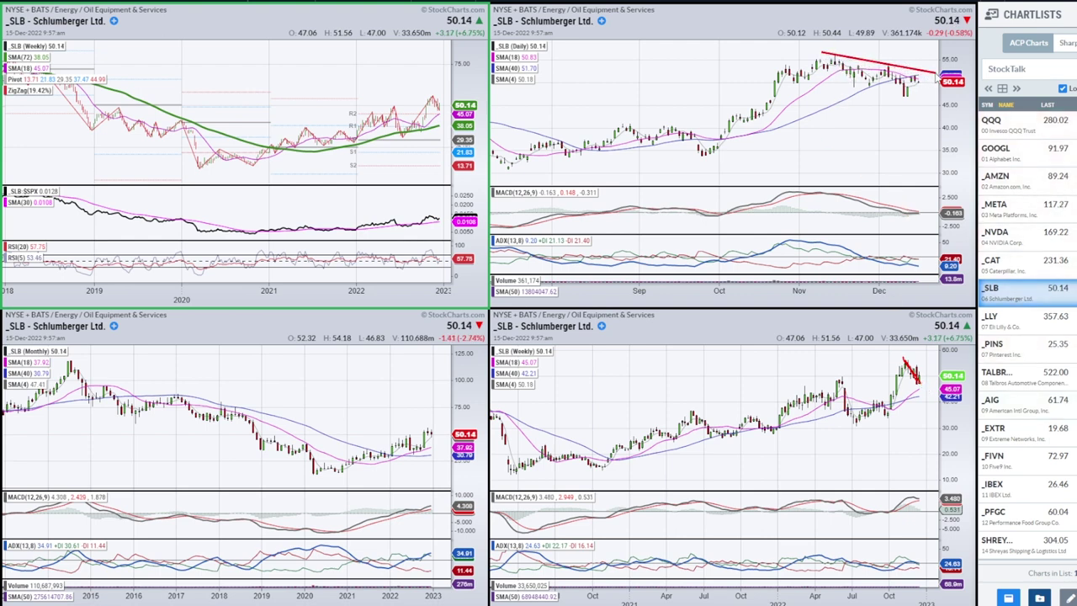
pyautogui.moveTo(830, 60)
pyautogui.mouseDown()
pyautogui.moveTo(858, 83)
pyautogui.moveTo(897, 76)
pyautogui.moveTo(912, 99)
pyautogui.mouseUp()
# Circle SLB's daily MACD and ADX, sketch a rebound to the trendline, clear, redraw the rebound from a lower point, and clear again
pyautogui.moveTo(912, 227)
pyautogui.mouseDown()
pyautogui.moveTo(900, 213)
pyautogui.moveTo(927, 219)
pyautogui.moveTo(914, 245)
pyautogui.moveTo(927, 280)
pyautogui.moveTo(910, 259)
pyautogui.mouseUp()
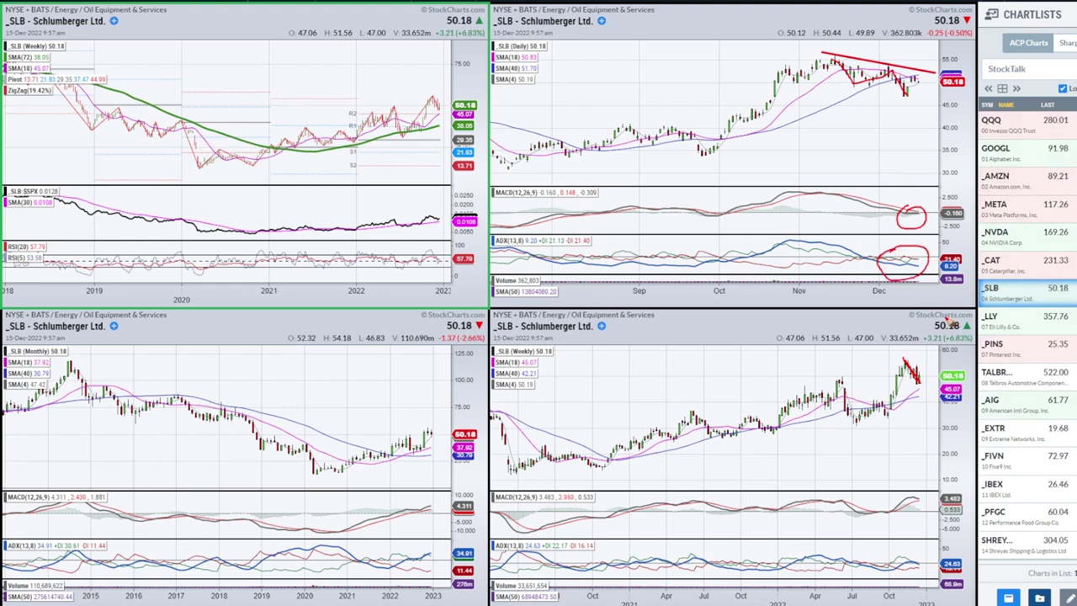
pyautogui.moveTo(921, 85); pyautogui.dragTo(937, 74)
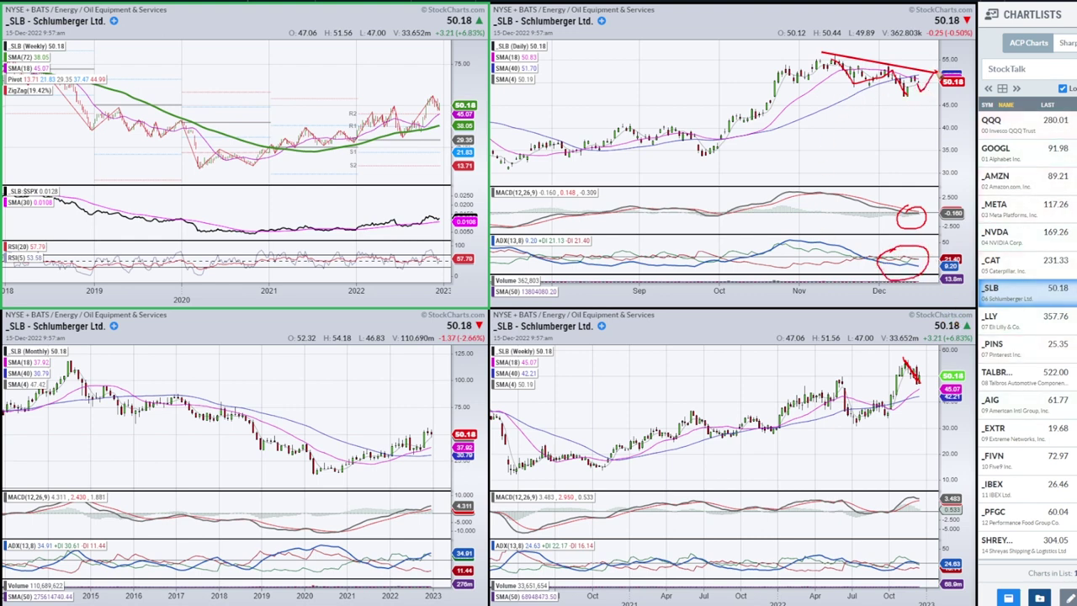
pyautogui.press('e')
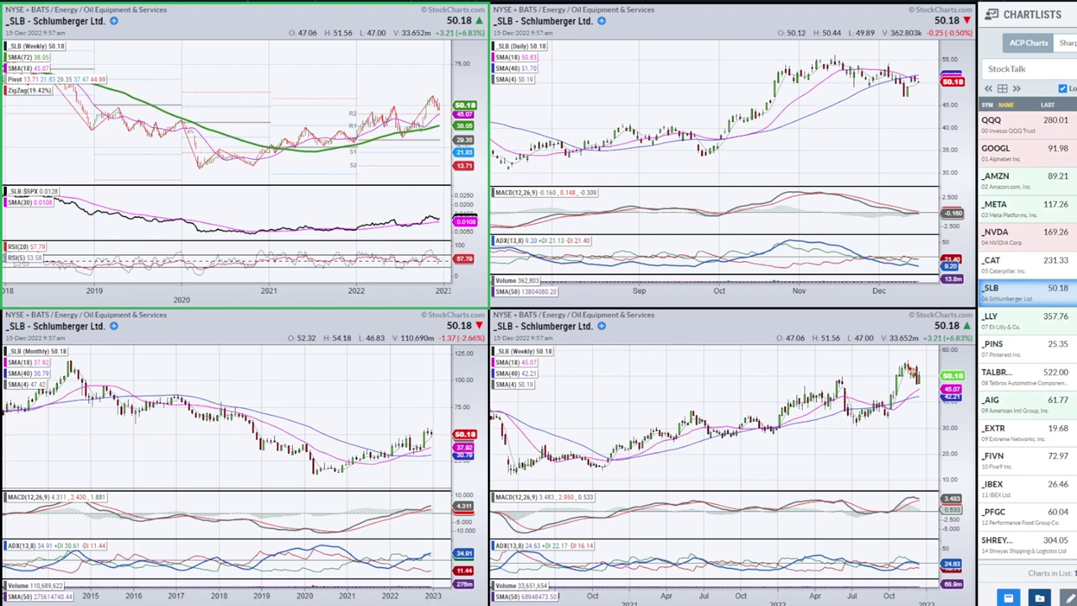
pyautogui.moveTo(919, 100); pyautogui.dragTo(934, 73)
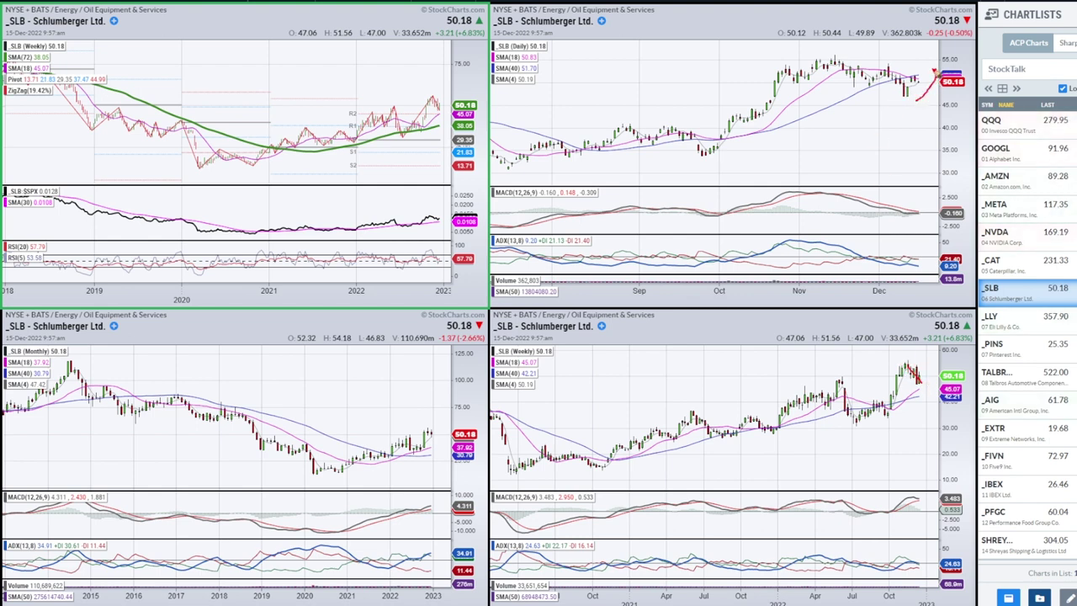
pyautogui.press('Escape')
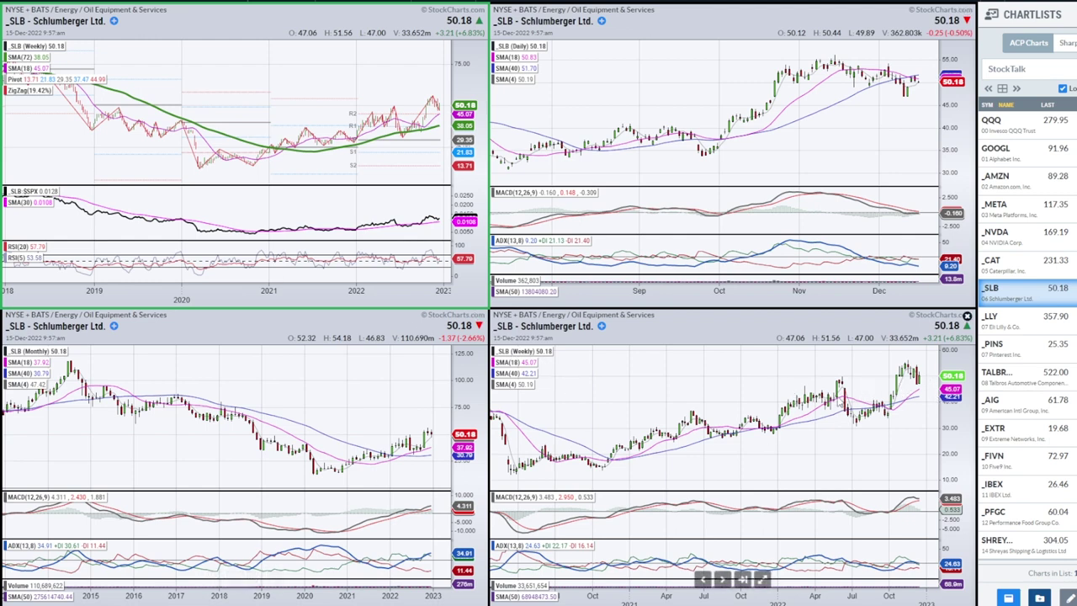
# Mark SLB's latest weekly candles, open the LLY charts, trace the monthly and weekly uptrends, and circle the weekly ADX
pyautogui.moveTo(918, 368)
pyautogui.mouseDown()
pyautogui.moveTo(919, 399)
pyautogui.moveTo(925, 393)
pyautogui.mouseUp()
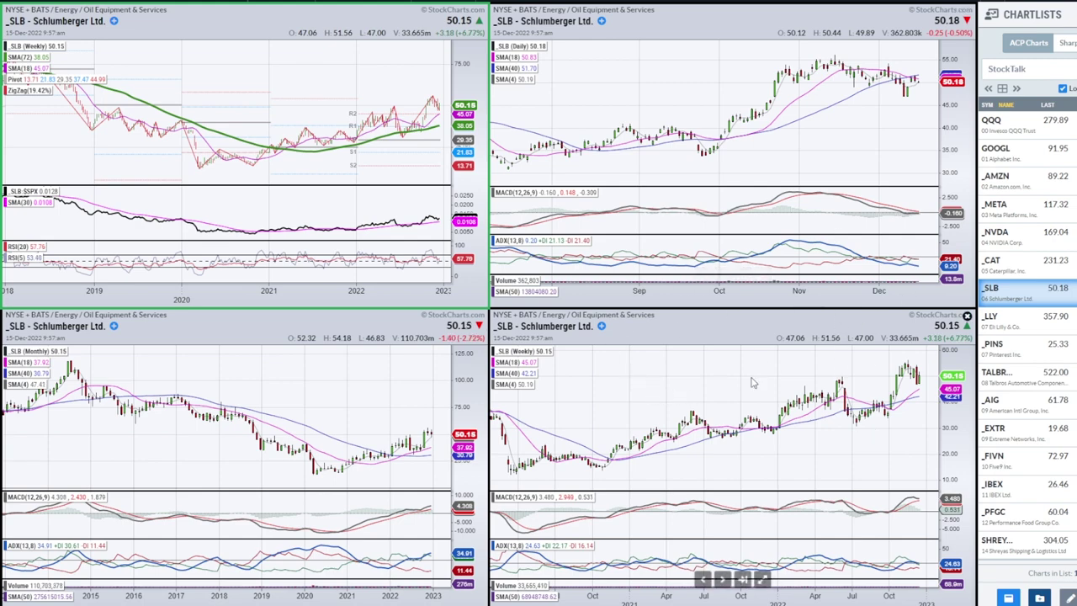
pyautogui.click(1034, 327)
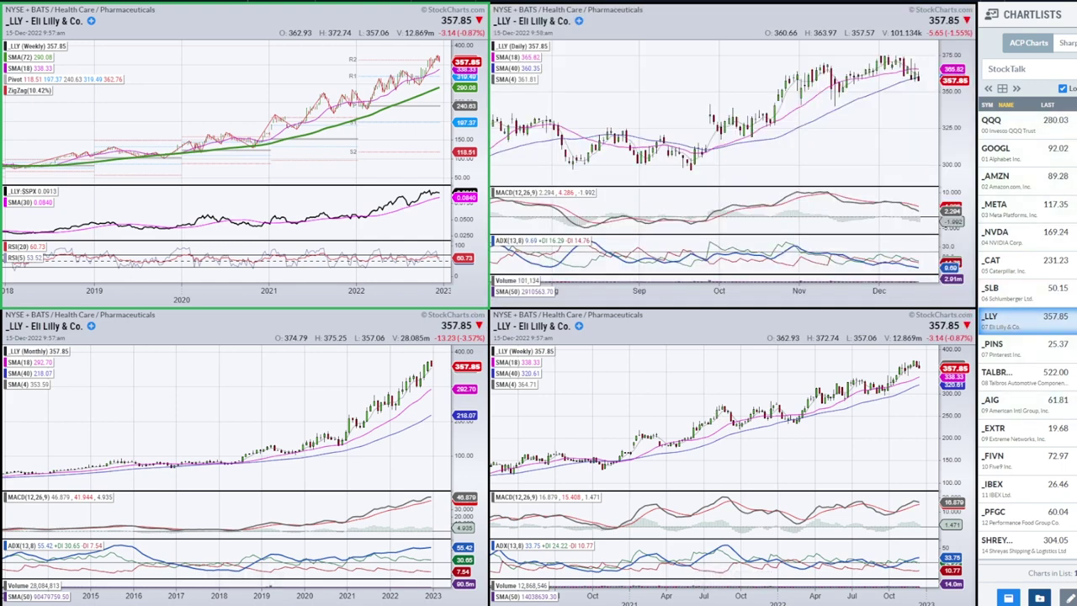
pyautogui.moveTo(345, 444); pyautogui.dragTo(429, 372)
pyautogui.moveTo(384, 429); pyautogui.dragTo(427, 391)
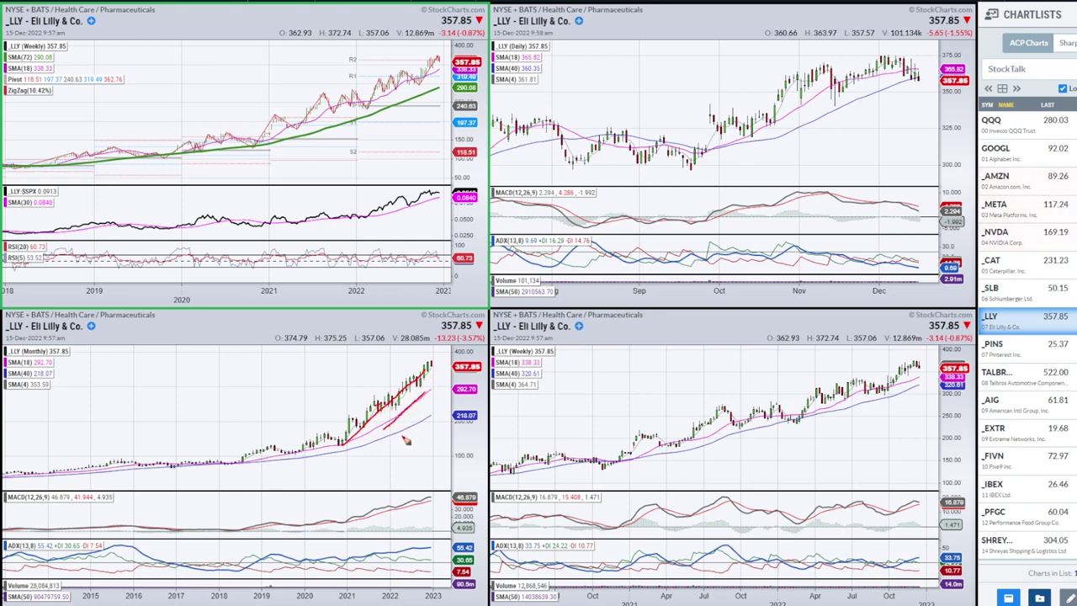
pyautogui.moveTo(715, 410)
pyautogui.mouseDown()
pyautogui.moveTo(795, 407)
pyautogui.moveTo(921, 367)
pyautogui.mouseUp()
pyautogui.moveTo(938, 551)
pyautogui.mouseDown()
pyautogui.moveTo(918, 535)
pyautogui.moveTo(732, 570)
pyautogui.moveTo(943, 520)
pyautogui.mouseUp()
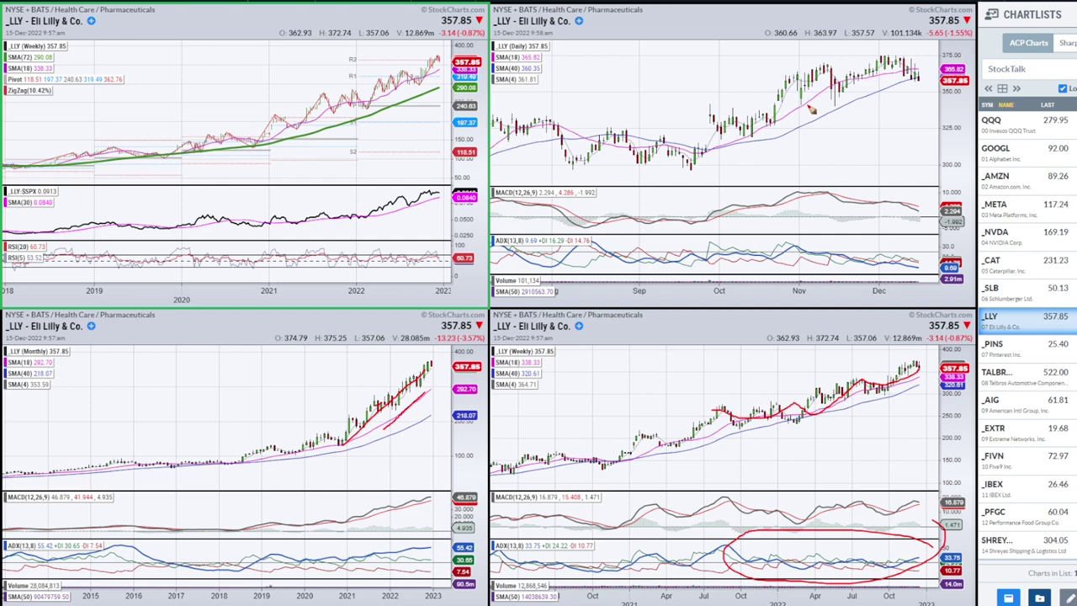
# Trace LLY's daily rally with its MACD and ADX, clear the drawings, and mark and clear the recent weekly price area
pyautogui.moveTo(696, 166)
pyautogui.mouseDown()
pyautogui.moveTo(820, 76)
pyautogui.moveTo(837, 91)
pyautogui.moveTo(890, 67)
pyautogui.moveTo(877, 52)
pyautogui.mouseUp()
pyautogui.moveTo(806, 183); pyautogui.dragTo(898, 189)
pyautogui.moveTo(865, 242)
pyautogui.mouseDown()
pyautogui.moveTo(912, 238)
pyautogui.moveTo(882, 276)
pyautogui.moveTo(890, 229)
pyautogui.moveTo(903, 253)
pyautogui.mouseUp()
pyautogui.press('e')
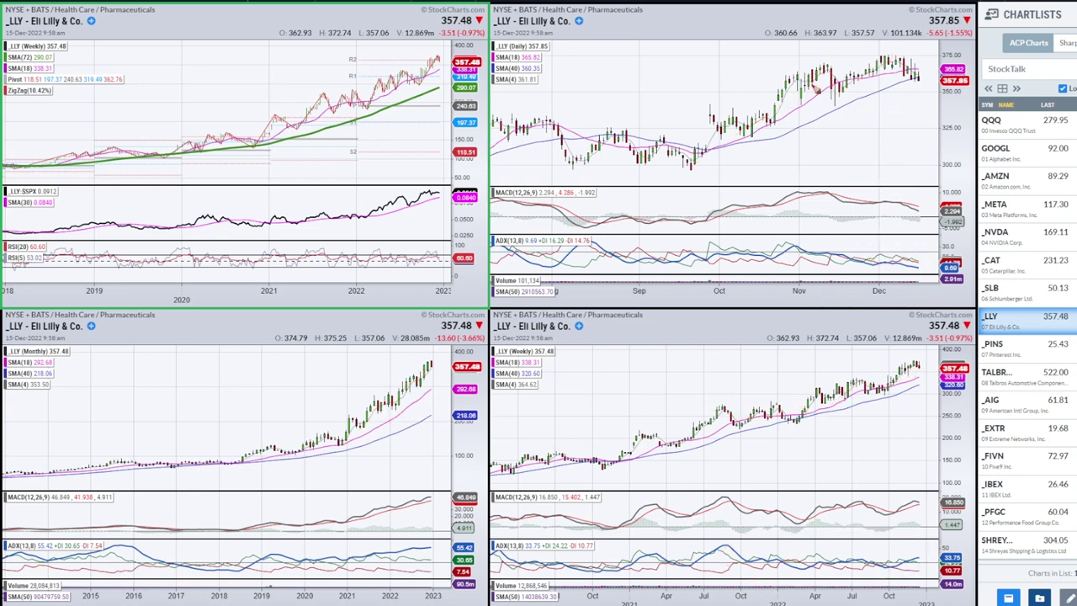
pyautogui.moveTo(832, 383)
pyautogui.mouseDown()
pyautogui.moveTo(940, 383)
pyautogui.moveTo(929, 385)
pyautogui.mouseUp()
pyautogui.press('Escape')
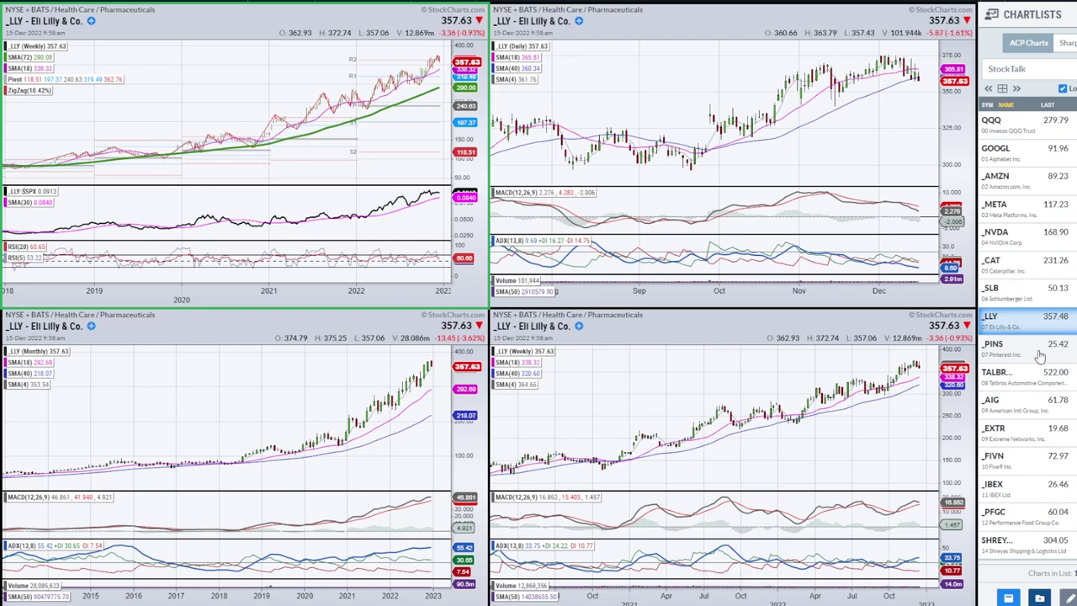
# Open the PINS charts, draw the monthly and weekly downtrends and the weekly base, circle weekly MACD and ADX, and clear the drawings
pyautogui.click(991, 349)
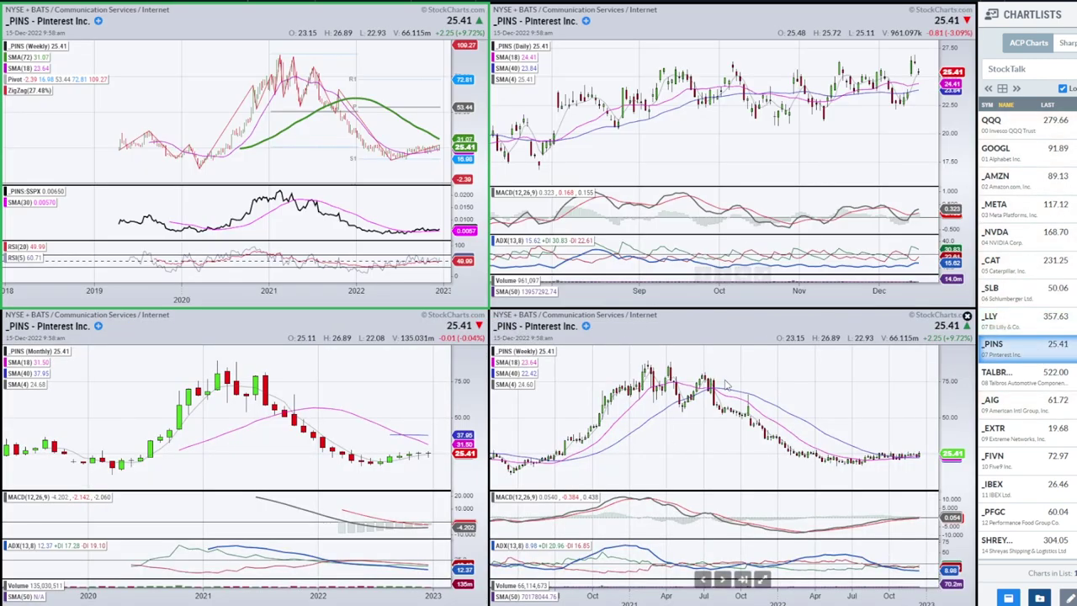
pyautogui.moveTo(221, 374); pyautogui.dragTo(353, 460)
pyautogui.moveTo(213, 362); pyautogui.dragTo(365, 465)
pyautogui.moveTo(667, 368)
pyautogui.mouseDown()
pyautogui.moveTo(816, 467)
pyautogui.moveTo(875, 459)
pyautogui.moveTo(794, 458)
pyautogui.moveTo(908, 460)
pyautogui.mouseUp()
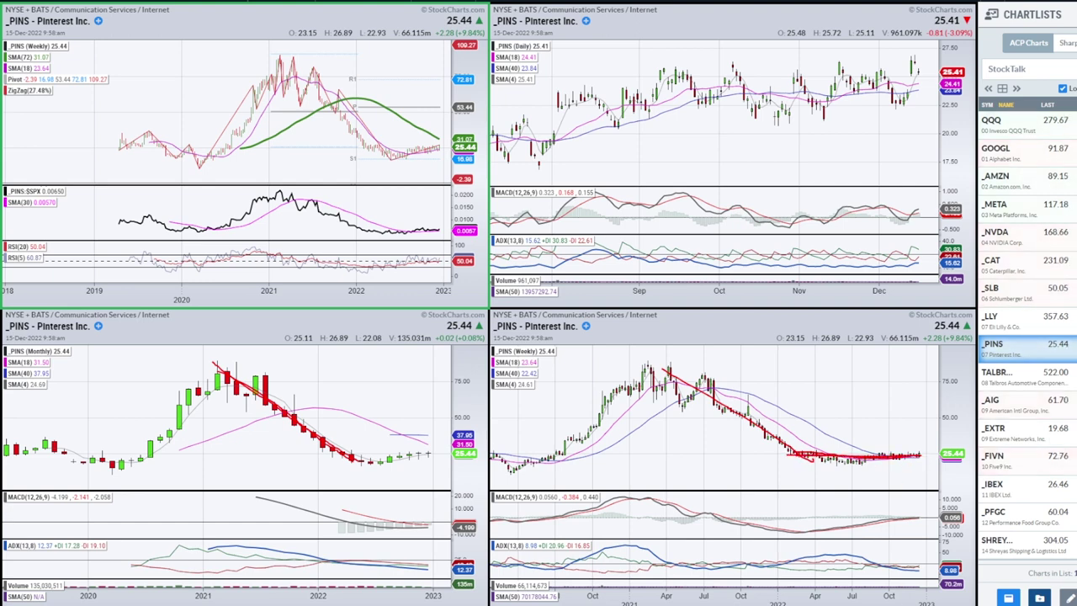
pyautogui.moveTo(898, 515)
pyautogui.mouseDown()
pyautogui.moveTo(917, 542)
pyautogui.moveTo(929, 530)
pyautogui.mouseUp()
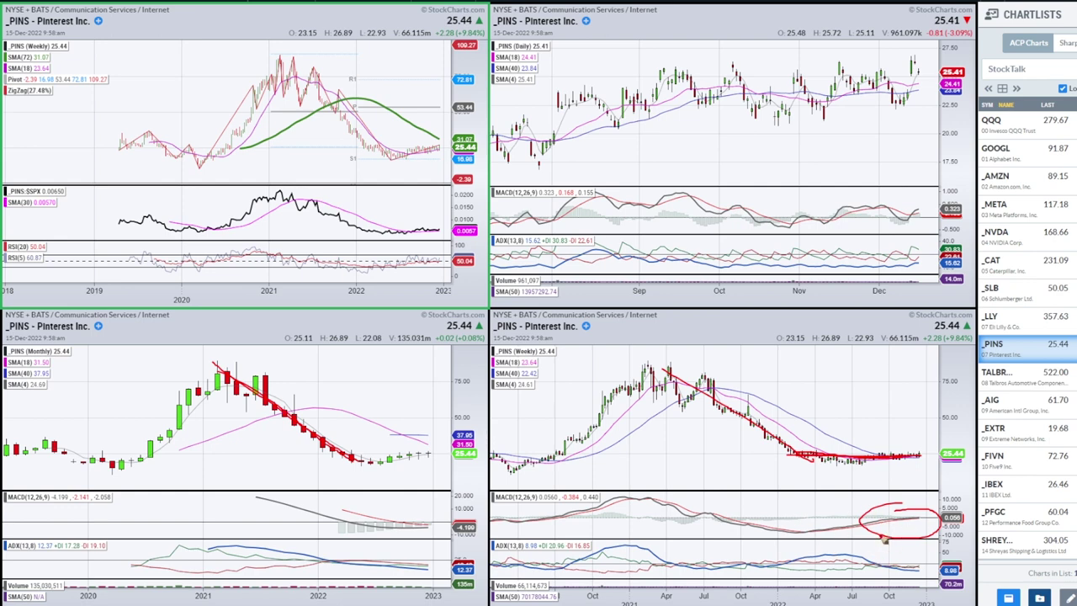
pyautogui.moveTo(890, 561)
pyautogui.mouseDown()
pyautogui.moveTo(931, 565)
pyautogui.moveTo(867, 567)
pyautogui.moveTo(894, 548)
pyautogui.mouseUp()
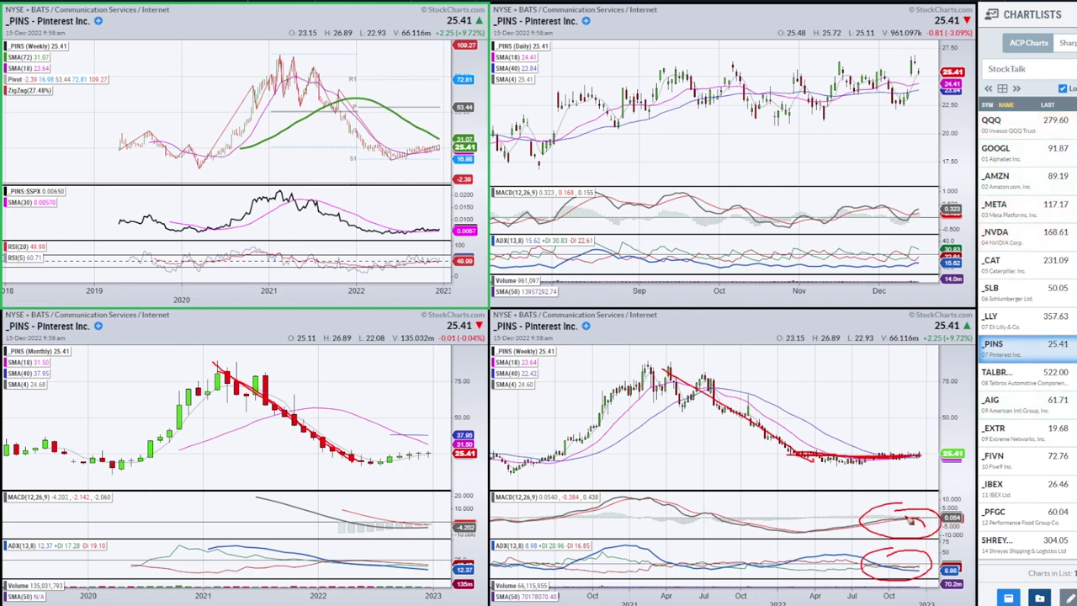
pyautogui.press('e')
pyautogui.moveTo(906, 517); pyautogui.dragTo(917, 513)
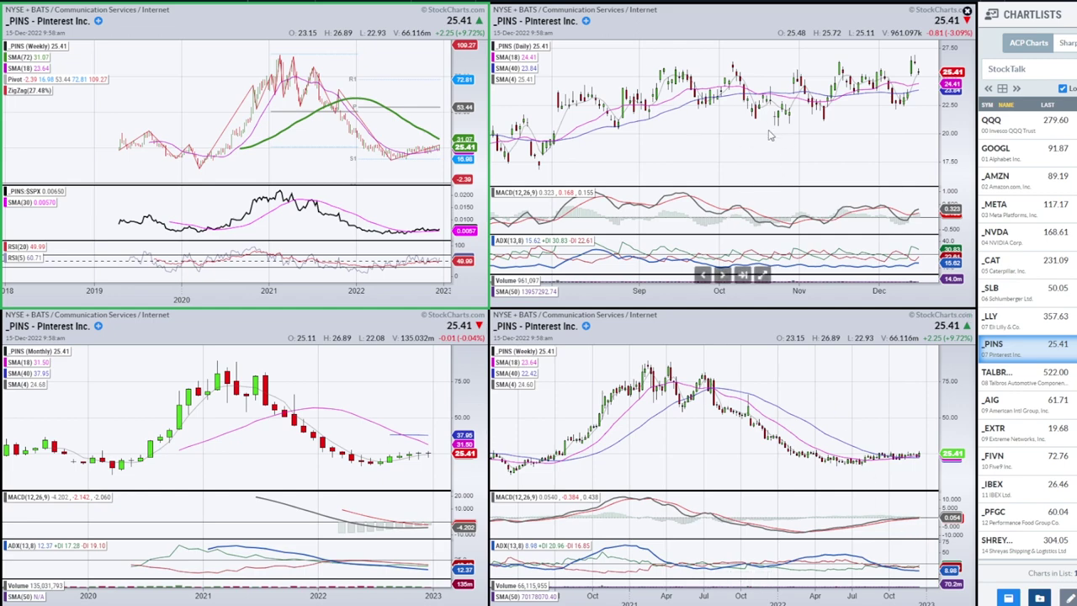
# Enlarge the PINS daily chart, extend its history back to about April, and restore the four-chart layout
pyautogui.click(761, 275)
pyautogui.scroll(-5, 413, 230)
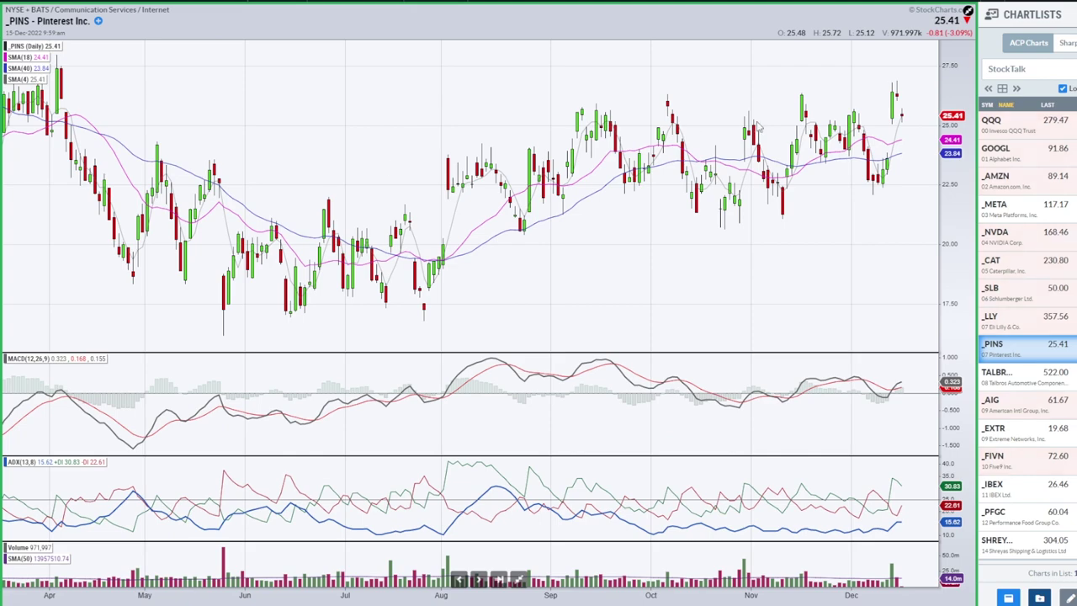
pyautogui.click(519, 580)
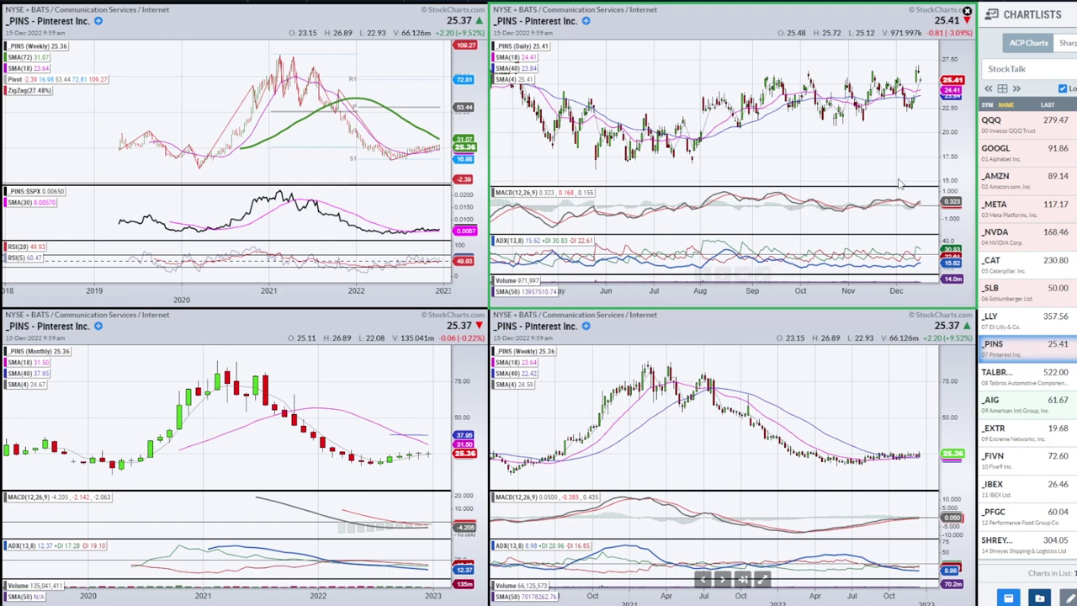
# Draw a resistance line across PINS's daily highs since September, mark the latest candles, clear, and mark the daily ADX lines
pyautogui.moveTo(745, 75); pyautogui.dragTo(930, 75)
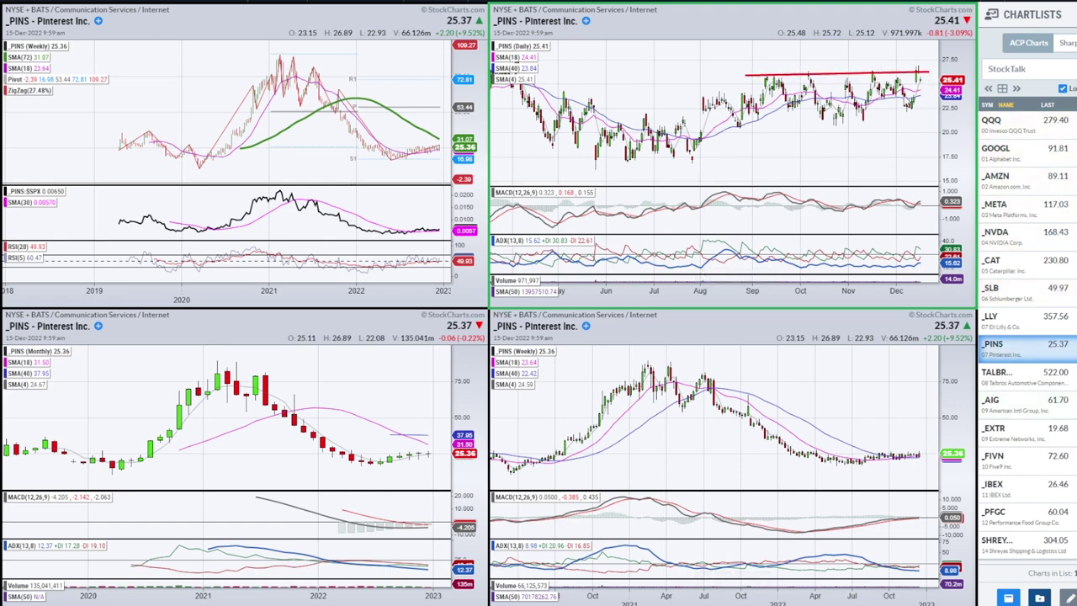
pyautogui.moveTo(921, 69)
pyautogui.mouseDown()
pyautogui.moveTo(927, 89)
pyautogui.moveTo(936, 78)
pyautogui.mouseUp()
pyautogui.moveTo(731, 76)
pyautogui.mouseDown()
pyautogui.moveTo(922, 71)
pyautogui.moveTo(933, 59)
pyautogui.mouseUp()
pyautogui.press('e')
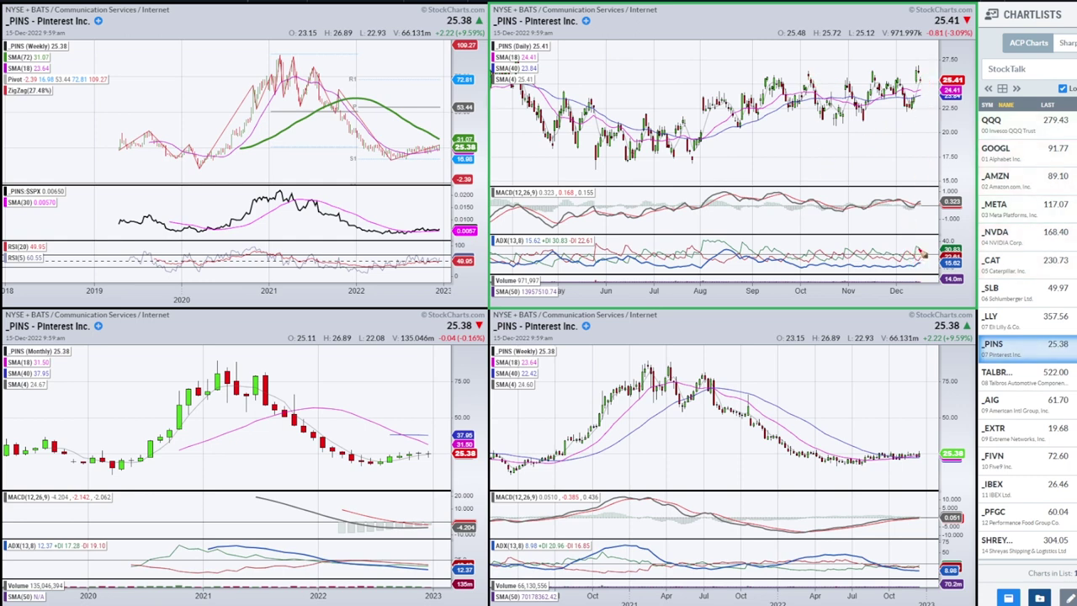
pyautogui.moveTo(928, 258); pyautogui.dragTo(932, 246)
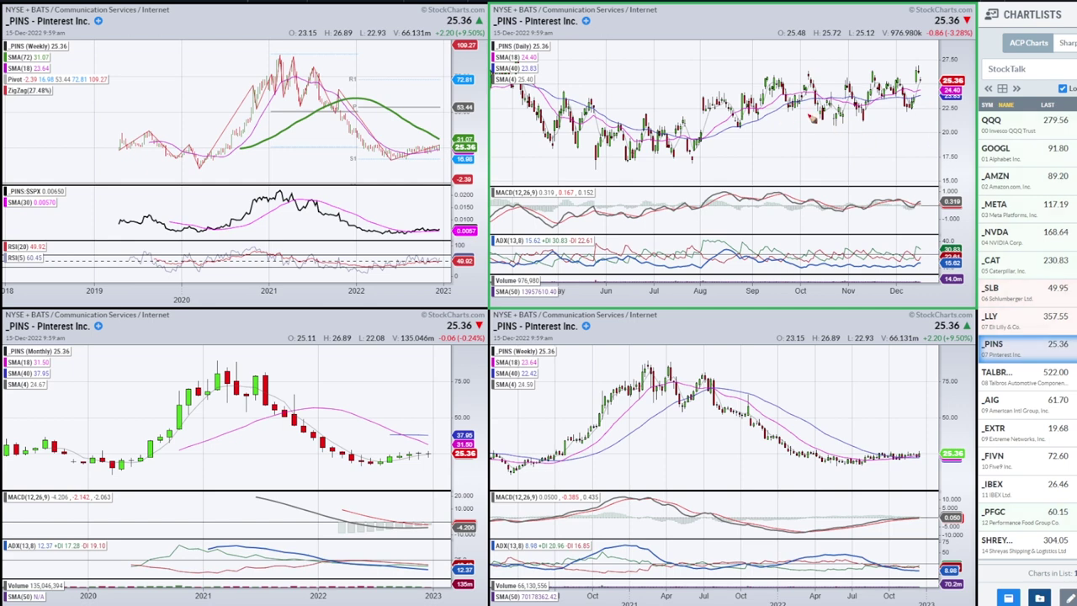
# Redraw the resistance line on PINS's daily chart, mark the latest weekly and daily candles and daily ADX, and clear the drawings
pyautogui.moveTo(760, 74); pyautogui.dragTo(917, 71)
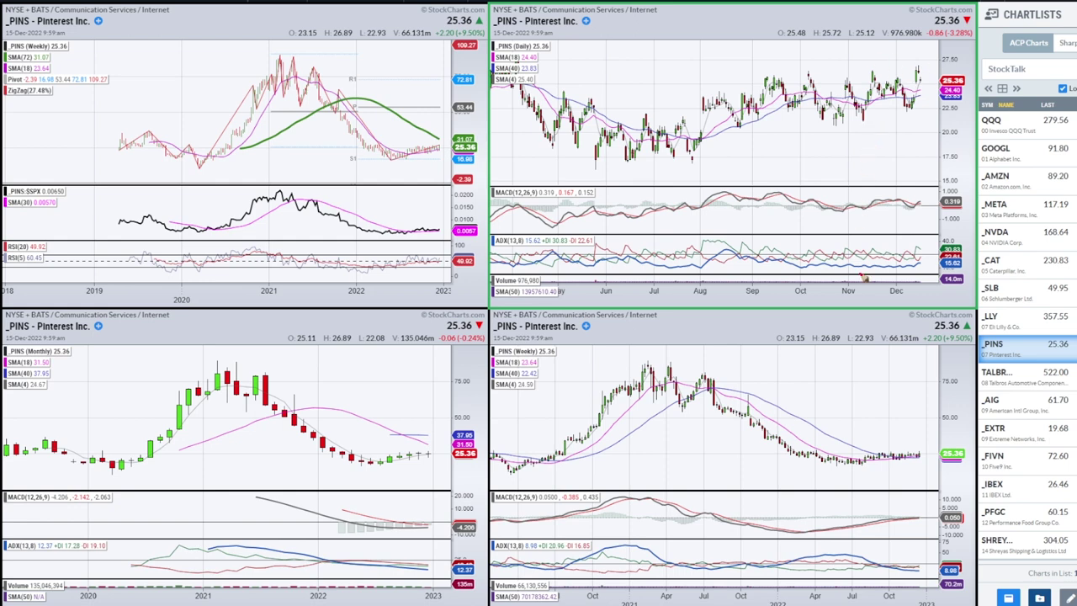
pyautogui.moveTo(894, 444)
pyautogui.mouseDown()
pyautogui.moveTo(877, 469)
pyautogui.moveTo(900, 441)
pyautogui.mouseUp()
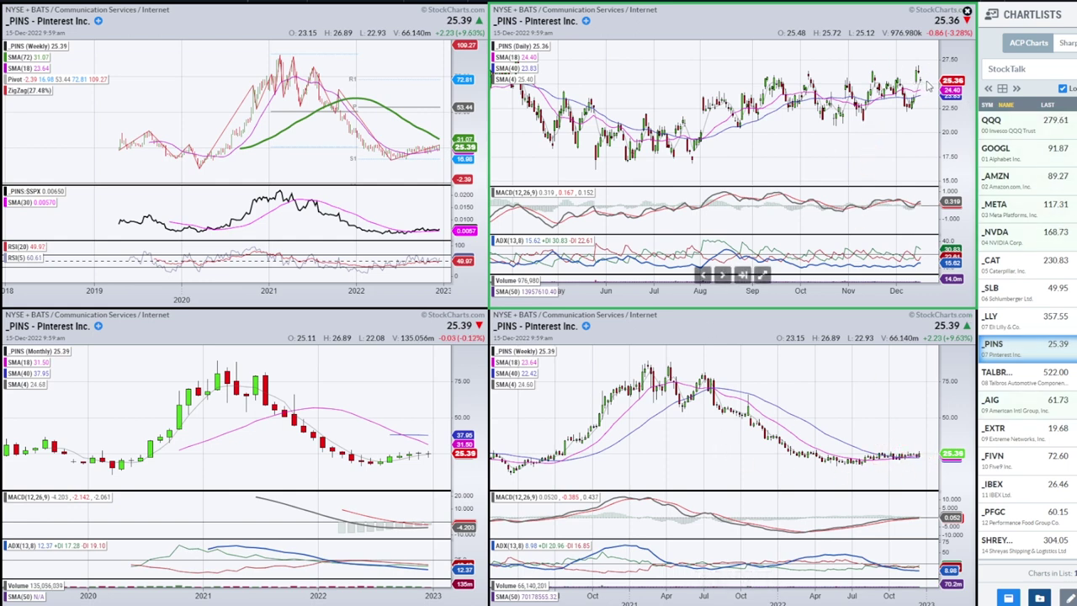
pyautogui.moveTo(933, 67); pyautogui.dragTo(937, 66)
pyautogui.moveTo(926, 252); pyautogui.dragTo(928, 245)
pyautogui.press('Escape')
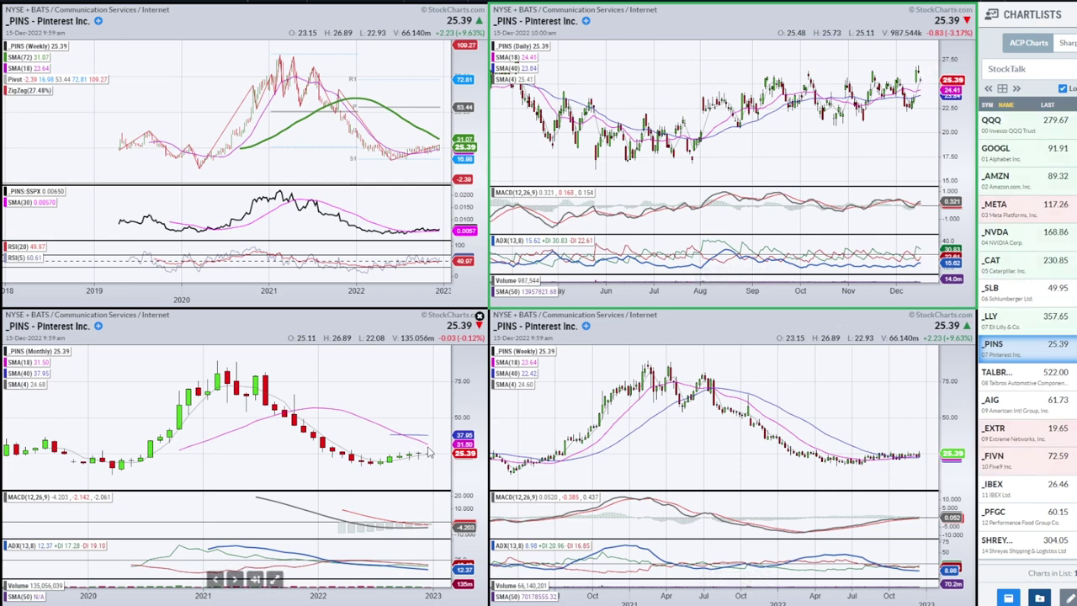
# View the Talbros Automotive charts, switch to AIG, and trace its latest weekly rally and monthly swing
pyautogui.click(1030, 384)
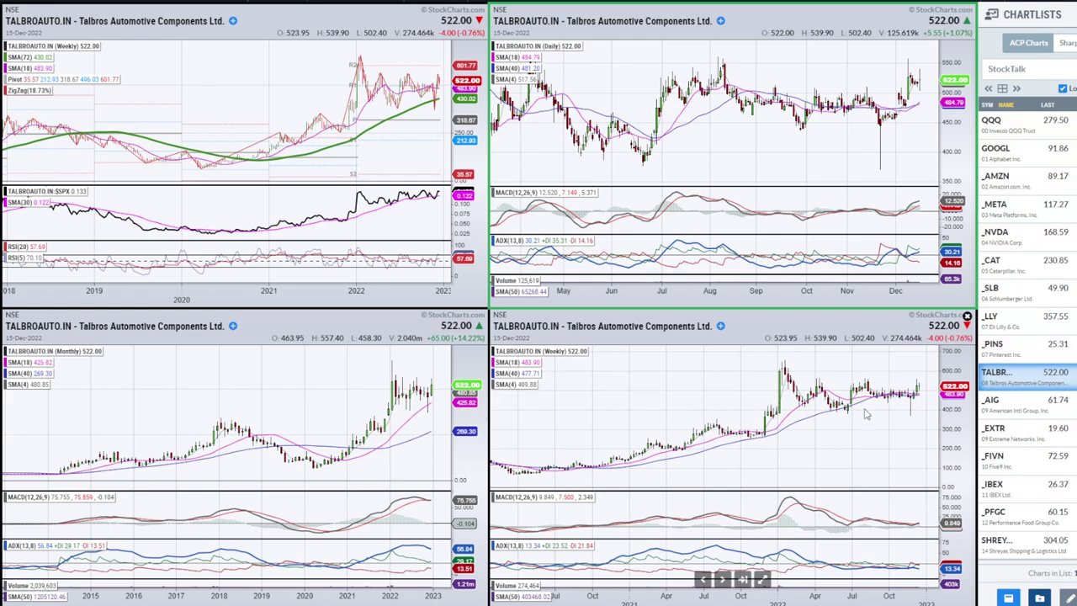
pyautogui.click(979, 403)
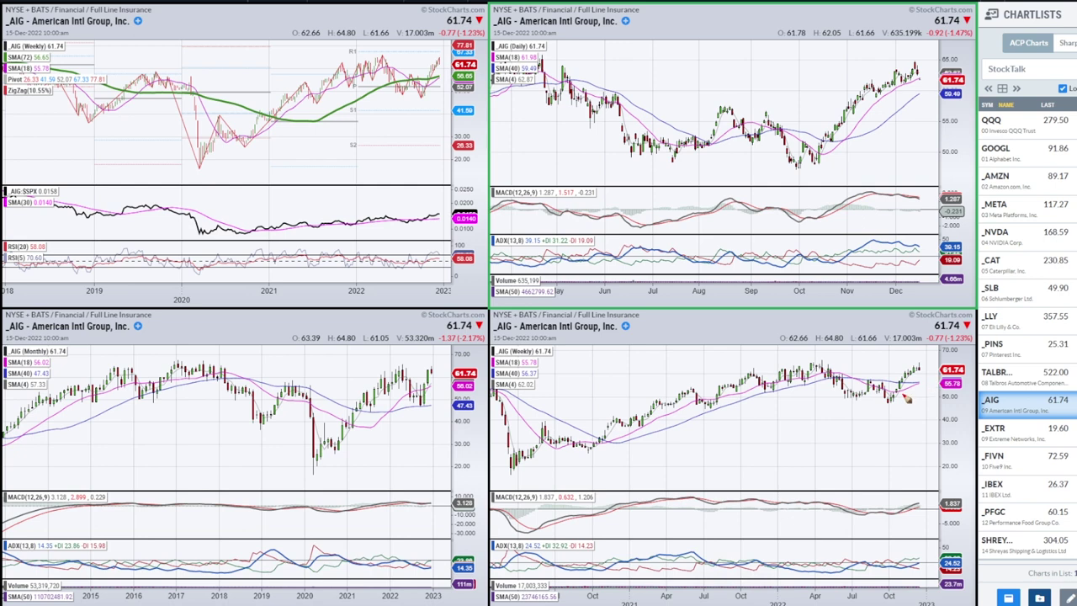
pyautogui.moveTo(892, 410); pyautogui.dragTo(917, 365)
pyautogui.moveTo(424, 406)
pyautogui.mouseDown()
pyautogui.moveTo(435, 372)
pyautogui.moveTo(437, 383)
pyautogui.moveTo(400, 395)
pyautogui.mouseUp()
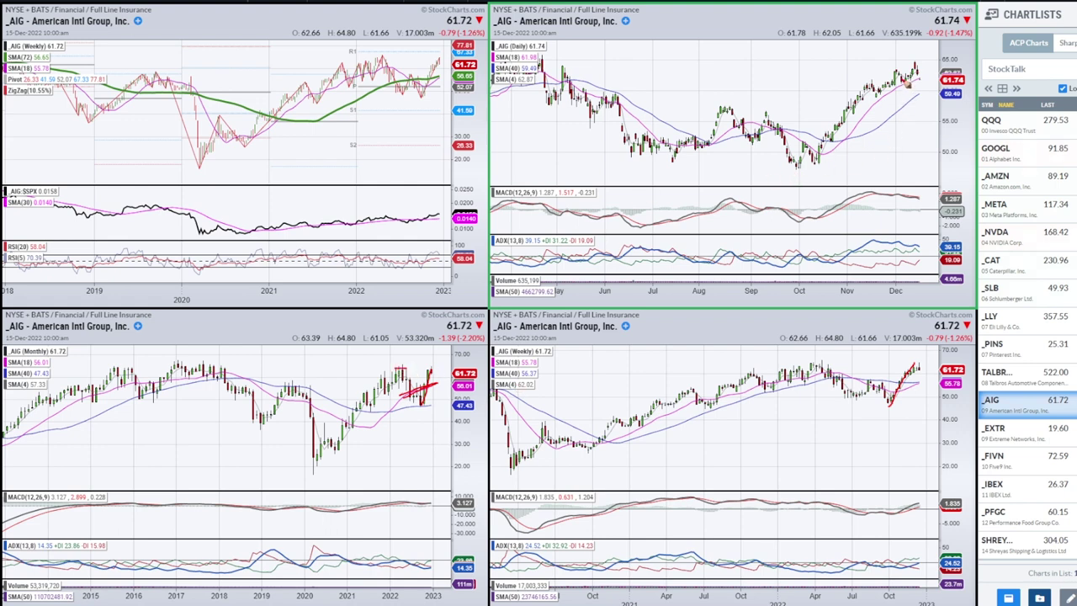
# Mark AIG's latest daily candles and its monthly and weekly moving averages, clear the drawings, and mark the daily pullback again
pyautogui.moveTo(919, 74); pyautogui.dragTo(924, 99)
pyautogui.moveTo(408, 394); pyautogui.dragTo(446, 384)
pyautogui.moveTo(860, 379)
pyautogui.mouseDown()
pyautogui.moveTo(927, 381)
pyautogui.moveTo(850, 379)
pyautogui.moveTo(922, 384)
pyautogui.mouseUp()
pyautogui.press('e')
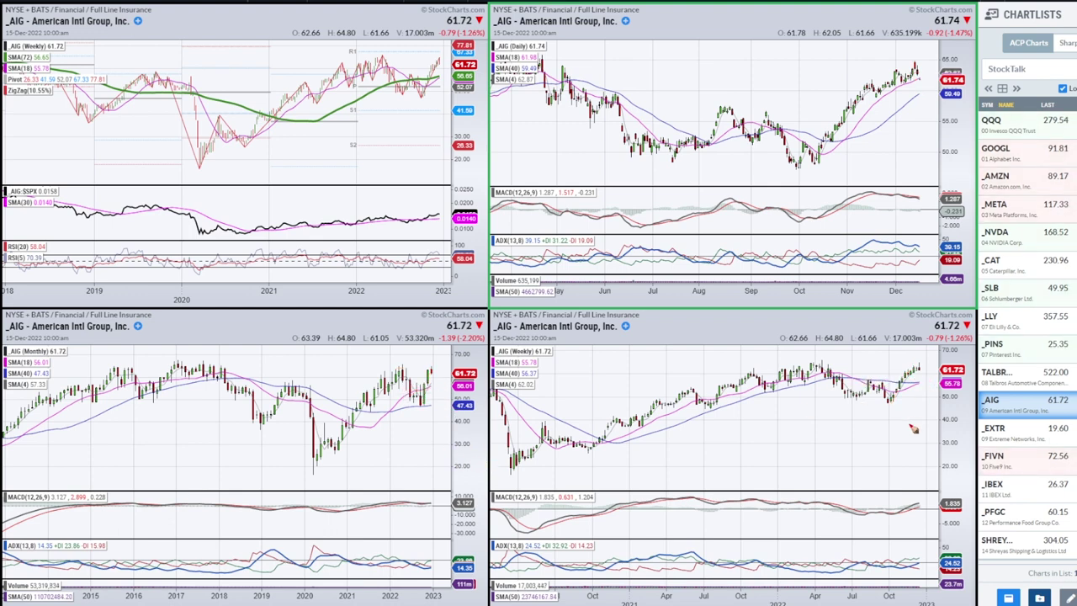
pyautogui.moveTo(915, 69); pyautogui.dragTo(926, 95)
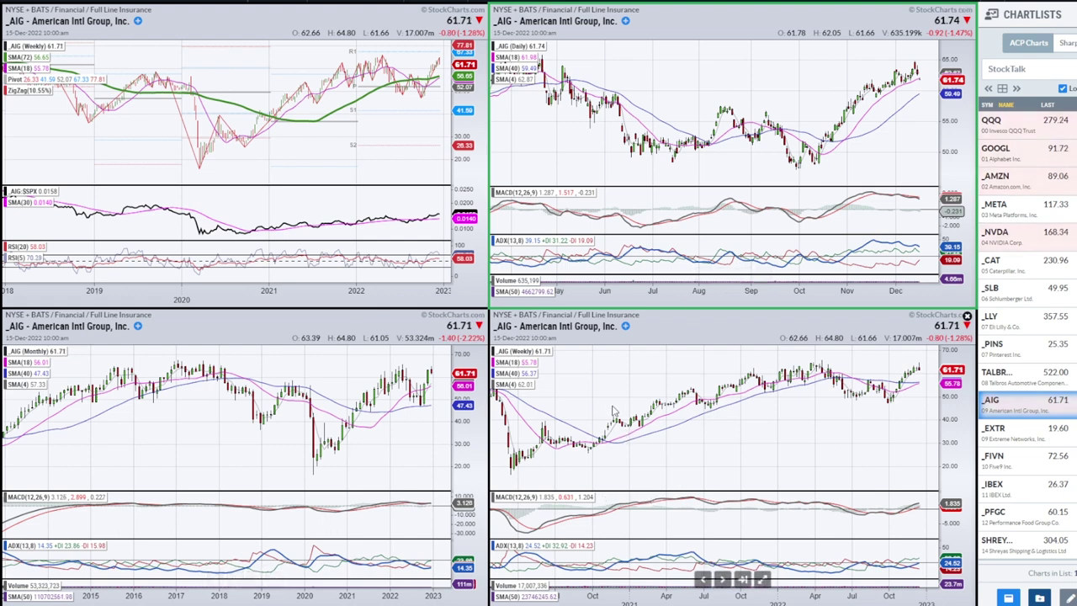
# Open the EXTR charts, trace the weekly rally, draw a monthly resistance line from the 2018 peak, mark the weekly pullback area, and clear everything
pyautogui.click(988, 429)
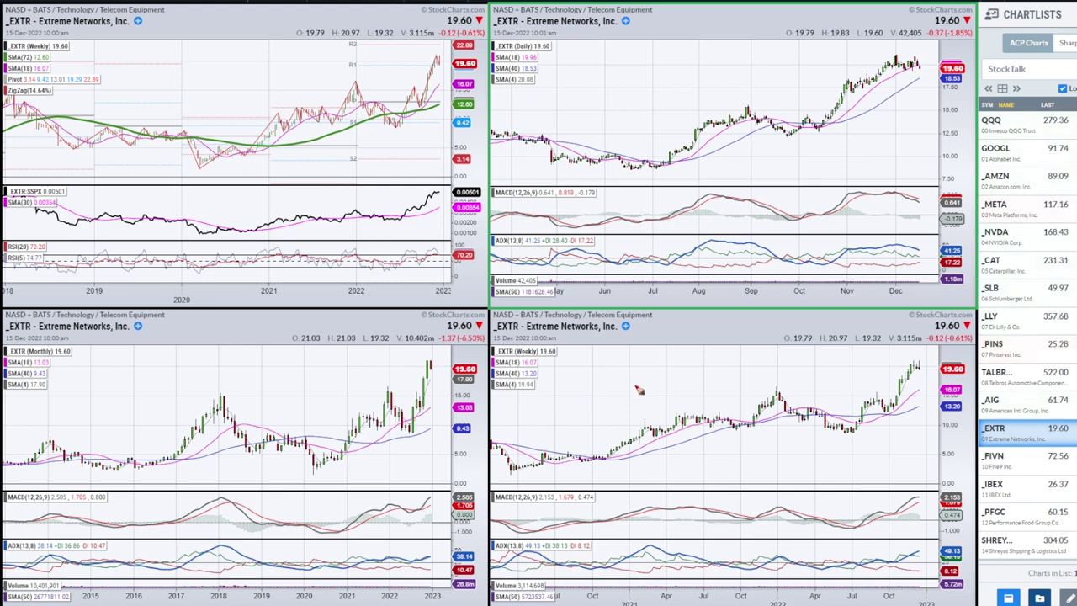
pyautogui.moveTo(858, 431)
pyautogui.mouseDown()
pyautogui.moveTo(882, 402)
pyautogui.moveTo(892, 414)
pyautogui.moveTo(922, 356)
pyautogui.mouseUp()
pyautogui.moveTo(195, 391); pyautogui.dragTo(438, 384)
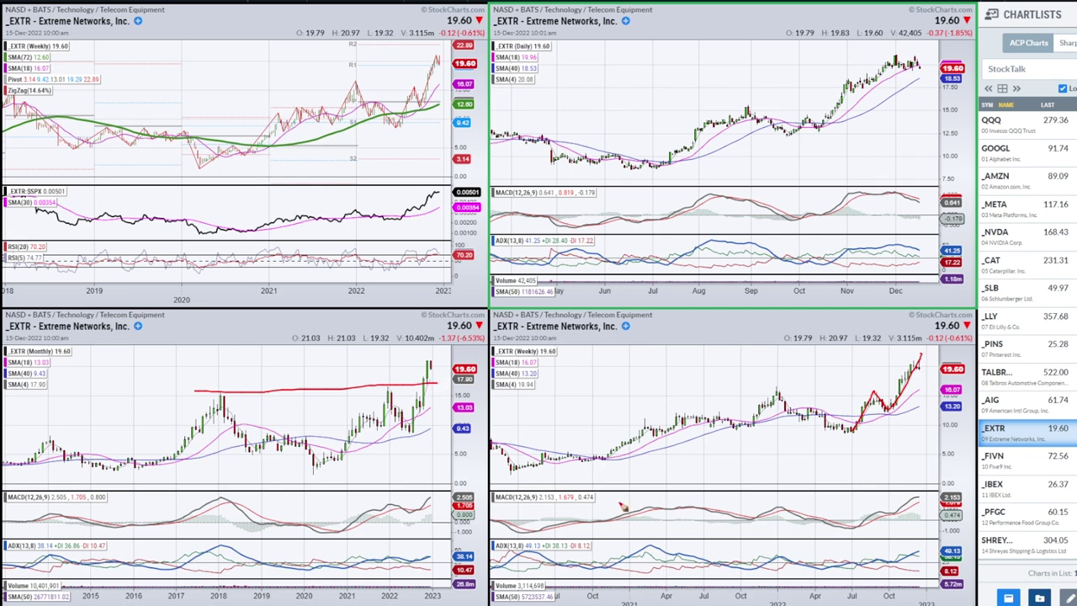
pyautogui.press('e')
pyautogui.moveTo(900, 395)
pyautogui.mouseDown()
pyautogui.moveTo(917, 359)
pyautogui.moveTo(932, 392)
pyautogui.mouseUp()
pyautogui.press('e')
pyautogui.press('e')
pyautogui.press('Escape')
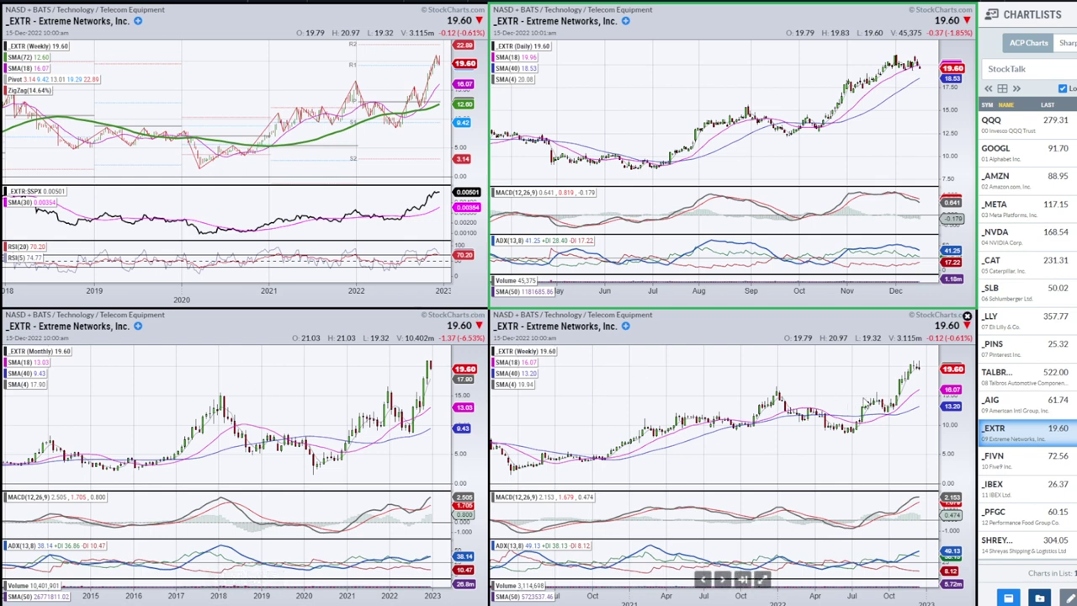
# Open the FIVN charts, mark the latest weekly candles, daily rally and daily ADX, clear, and mark and clear the monthly low and support level
pyautogui.press('Down')
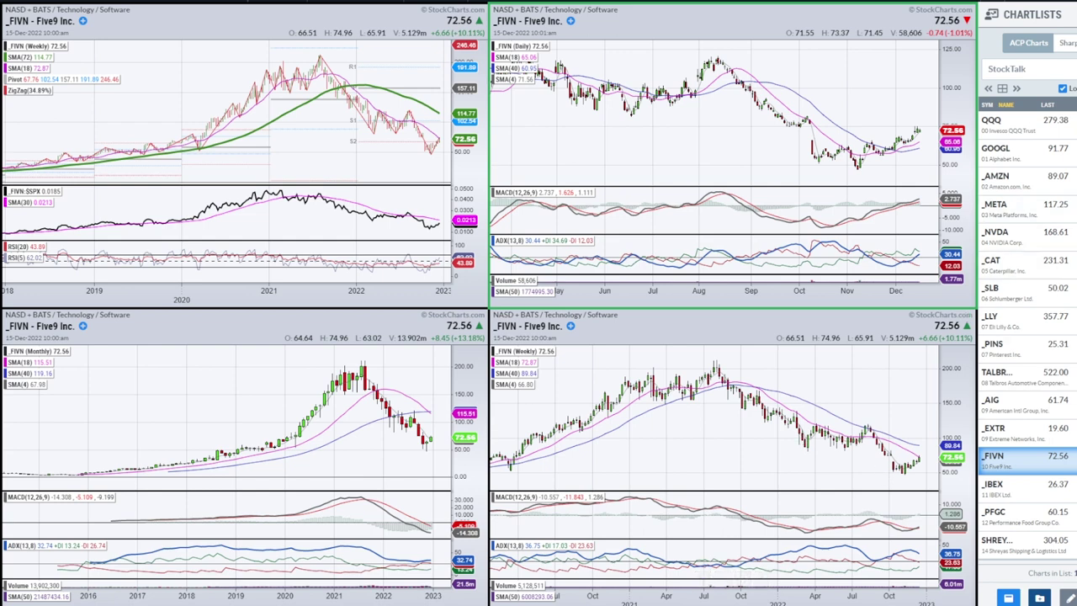
pyautogui.moveTo(914, 460); pyautogui.dragTo(917, 454)
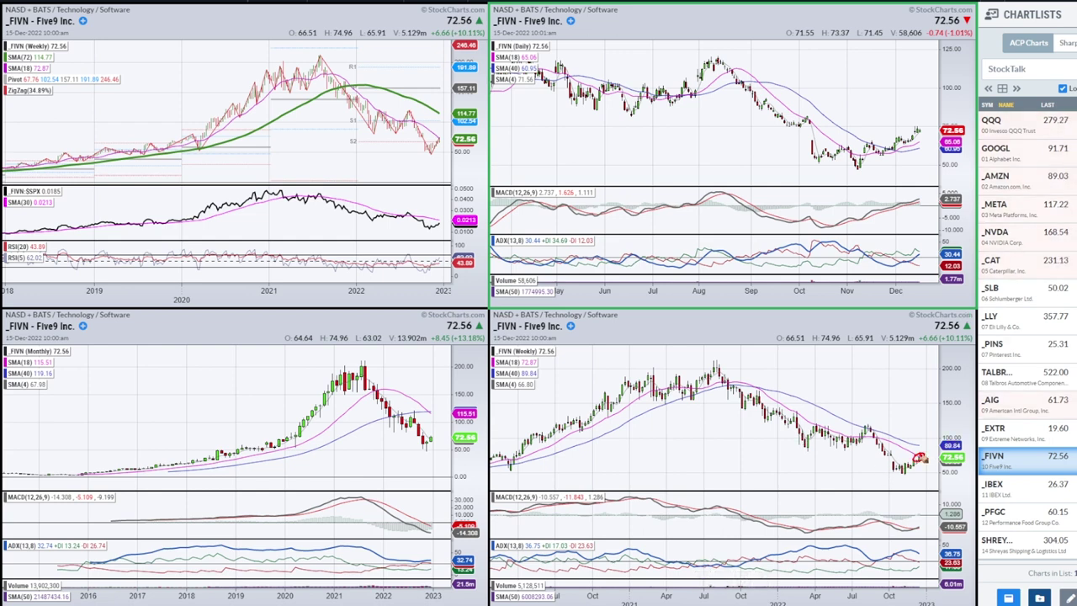
pyautogui.moveTo(850, 168); pyautogui.dragTo(919, 126)
pyautogui.moveTo(917, 263)
pyautogui.mouseDown()
pyautogui.moveTo(910, 241)
pyautogui.moveTo(897, 275)
pyautogui.moveTo(920, 239)
pyautogui.mouseUp()
pyautogui.press('e')
pyautogui.moveTo(426, 448)
pyautogui.mouseDown()
pyautogui.moveTo(434, 454)
pyautogui.moveTo(425, 439)
pyautogui.mouseUp()
pyautogui.moveTo(263, 451); pyautogui.dragTo(423, 446)
pyautogui.press('e')
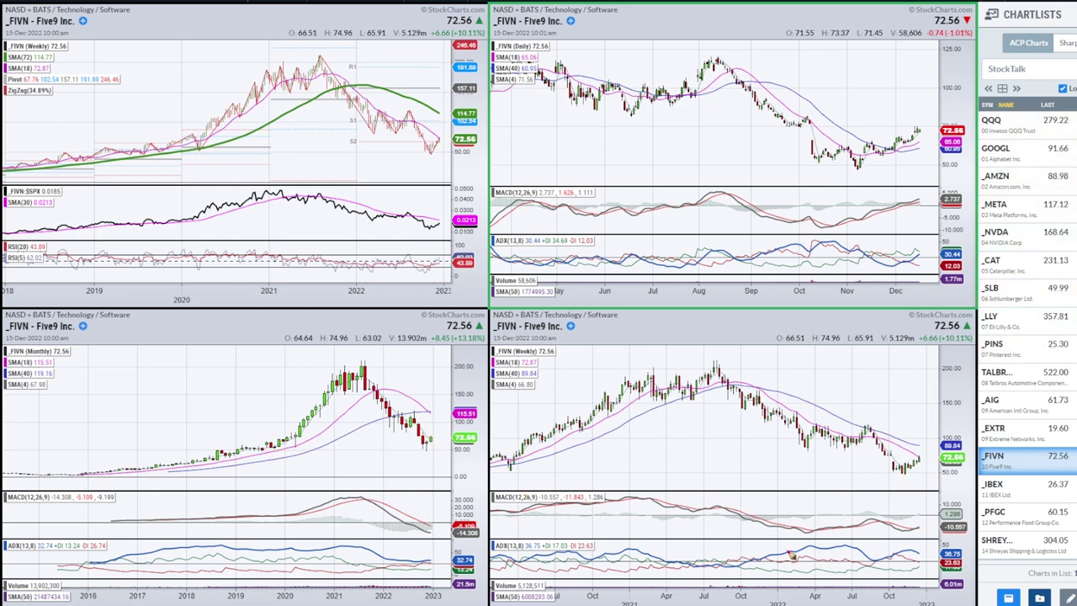